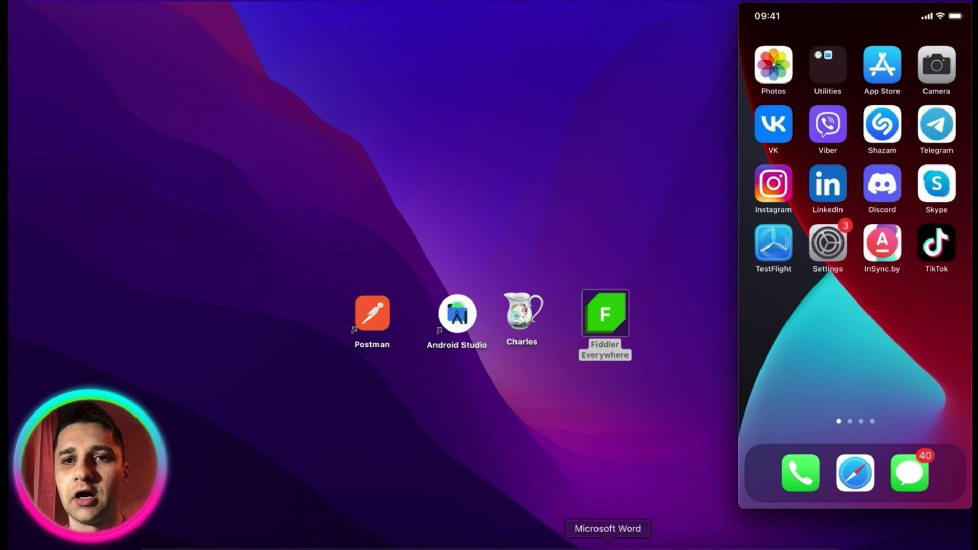
Review the five topics listed under "6 lesson" in the Word document "session", and put the document away.
left_click(790, 530)
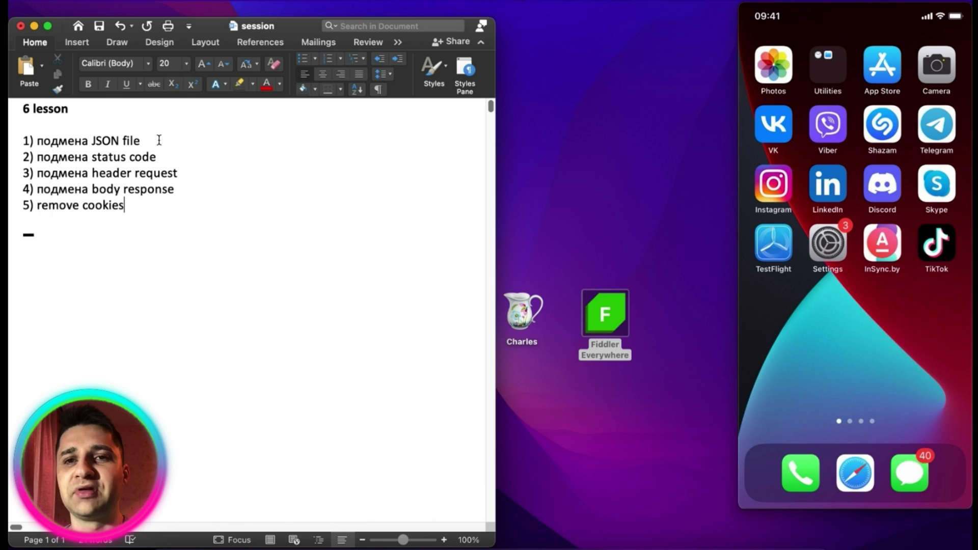
left_click_drag(158, 142, 40, 143)
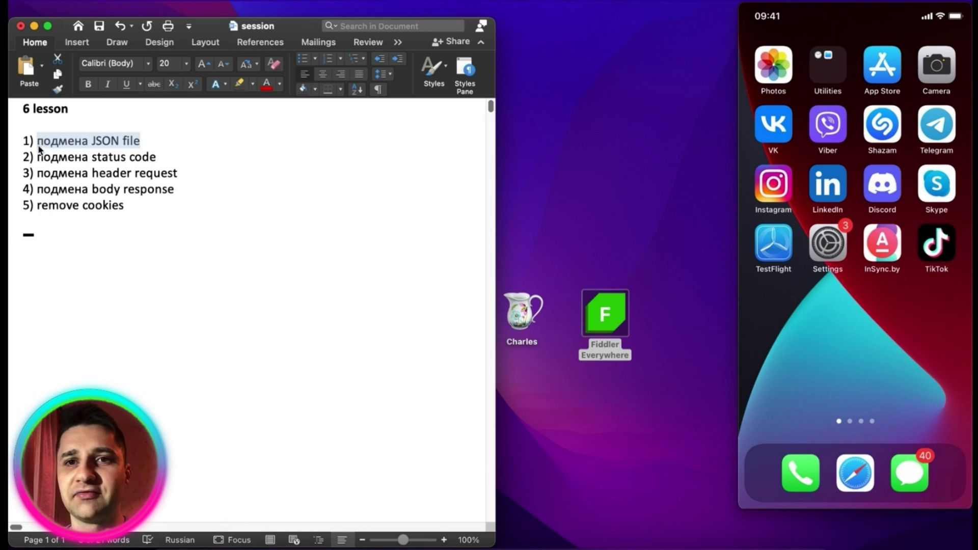
left_click_drag(38, 152, 159, 159)
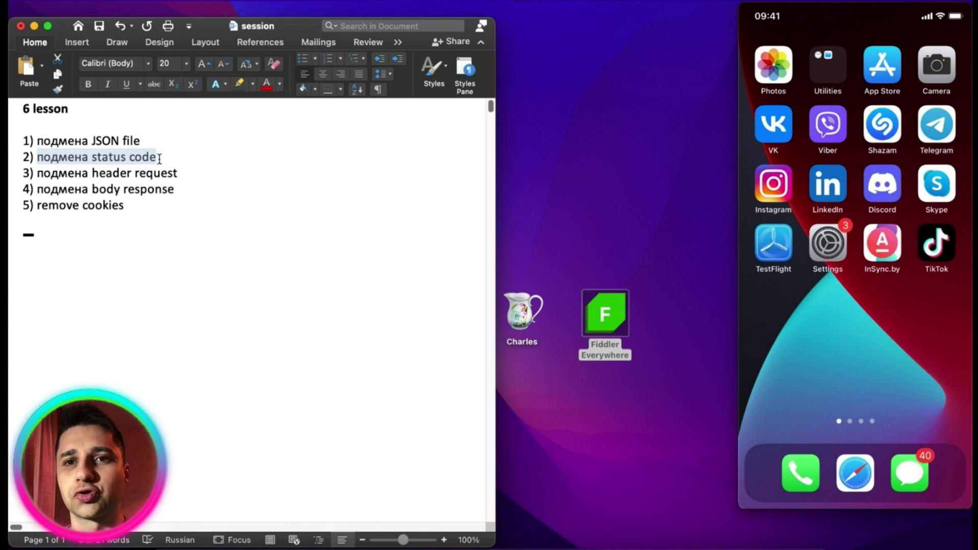
left_click_drag(178, 173, 52, 171)
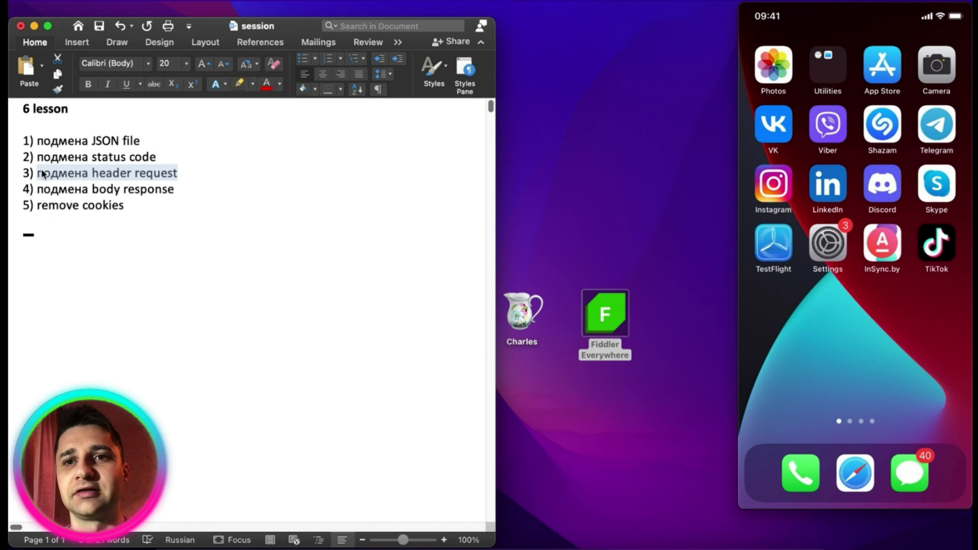
mouse_move(38, 189)
left_mouse_down()
mouse_move(164, 194)
mouse_move(125, 205)
mouse_move(41, 205)
left_mouse_up()
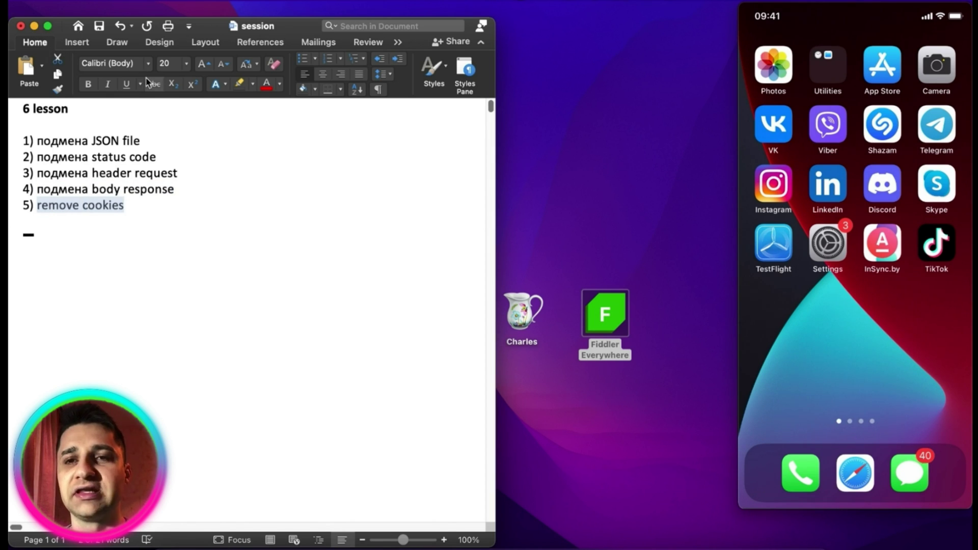
left_click(34, 26)
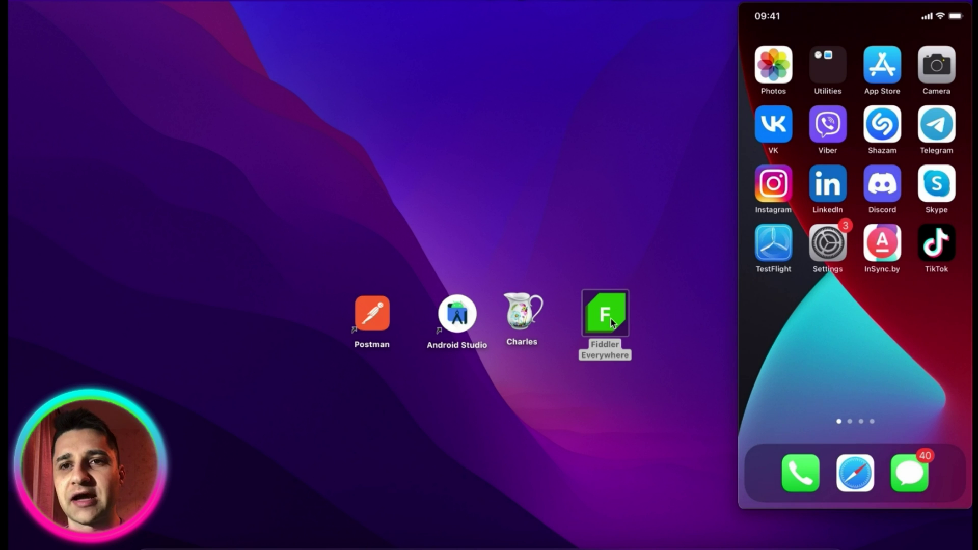
Launch Fiddler Everywhere from the desktop and dismiss its welcome window.
double_click(610, 317)
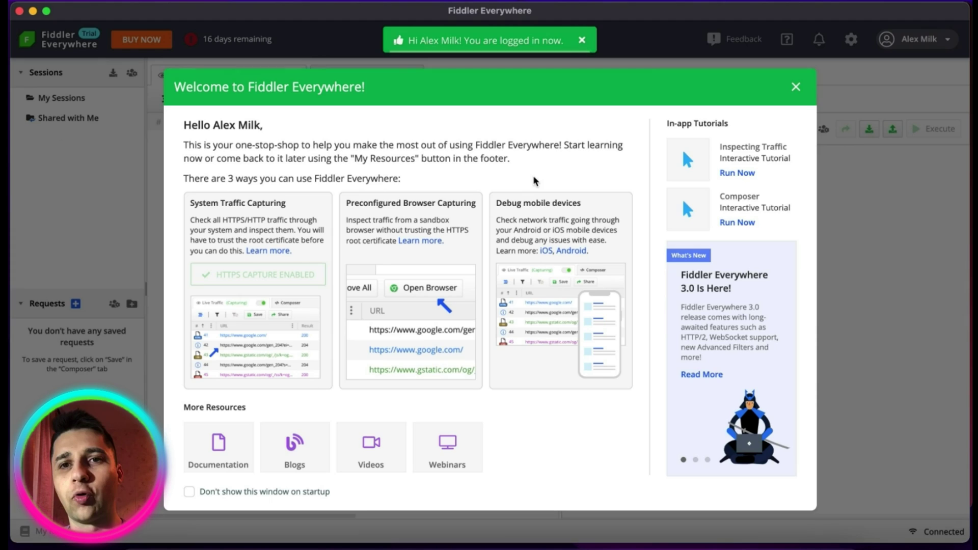
left_click(794, 85)
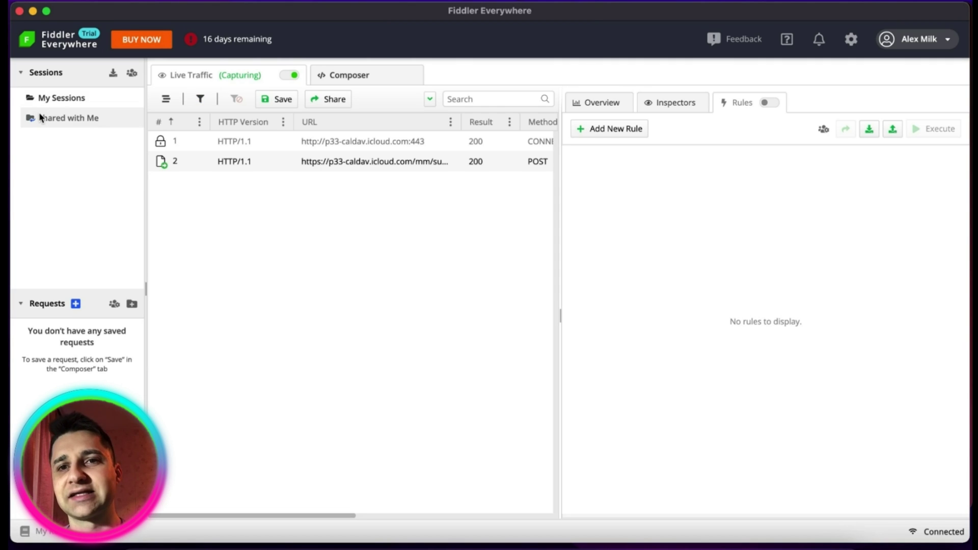
left_click(75, 305)
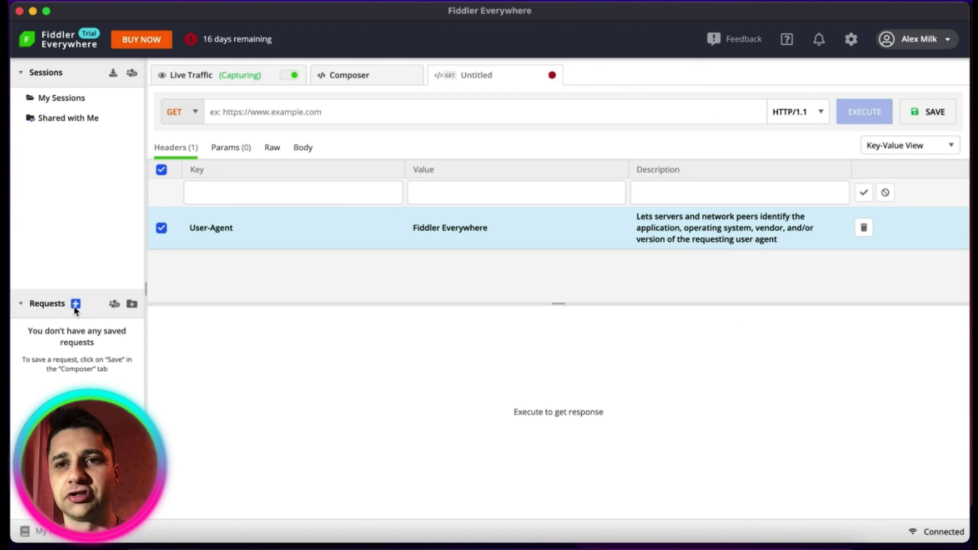
left_click(75, 305)
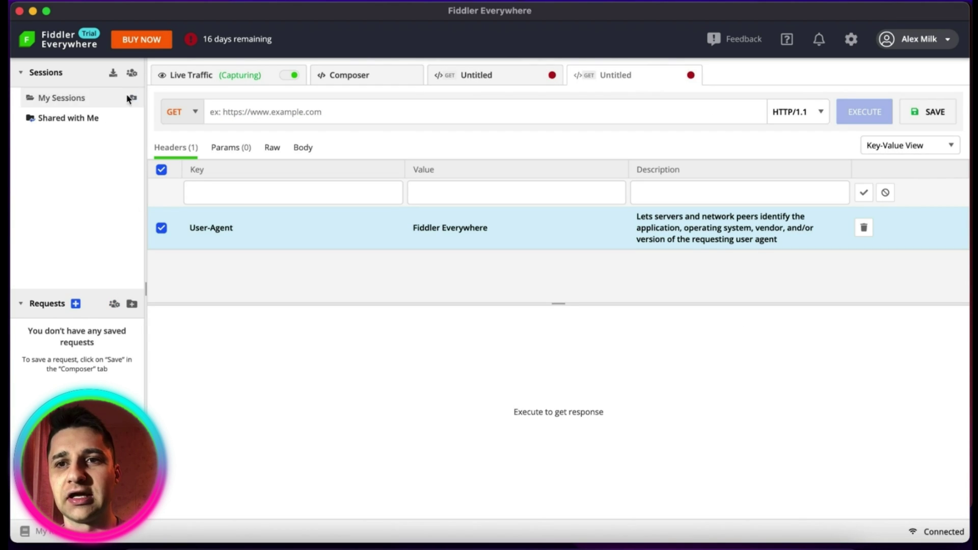
left_click(551, 75)
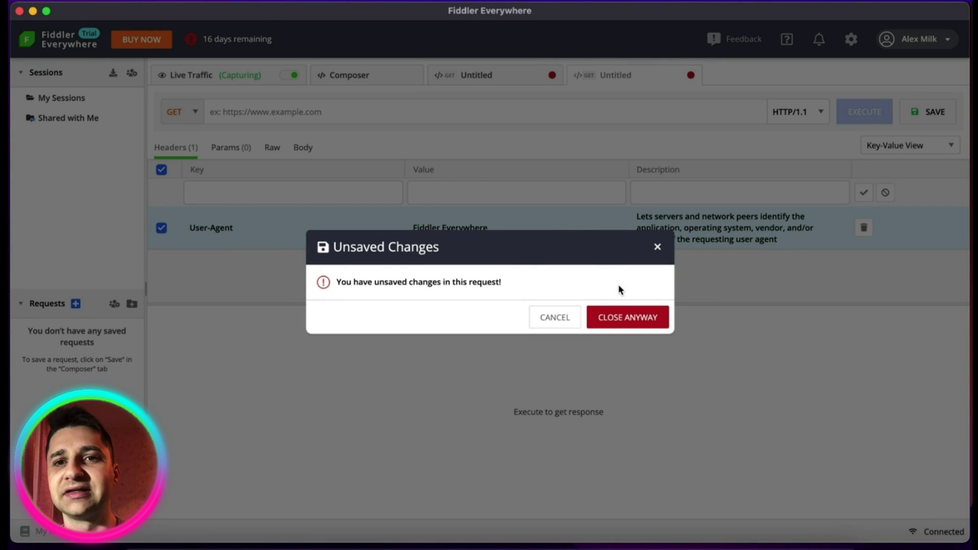
left_click(614, 314)
left_click(551, 75)
left_click(625, 316)
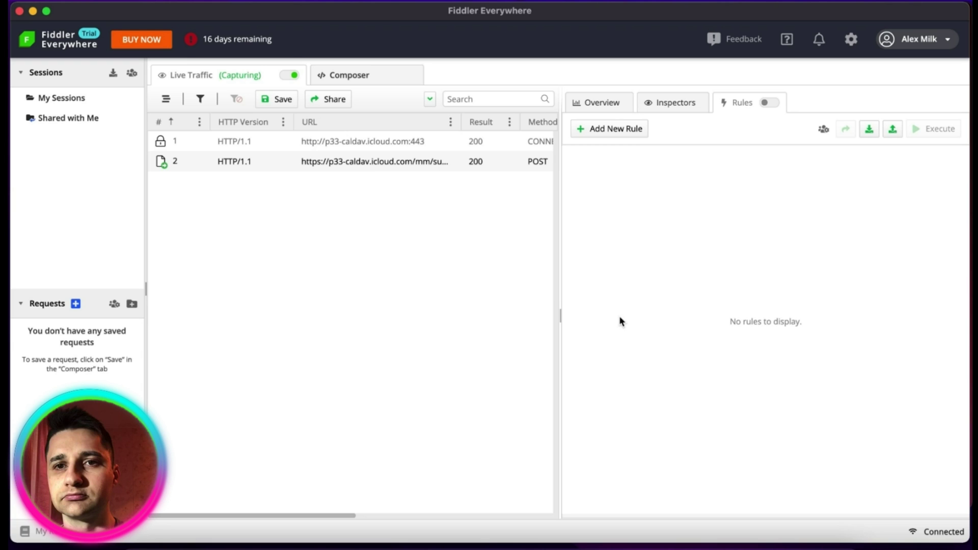
Pause the live traffic capture and remove all captured sessions from the list.
left_click(286, 76)
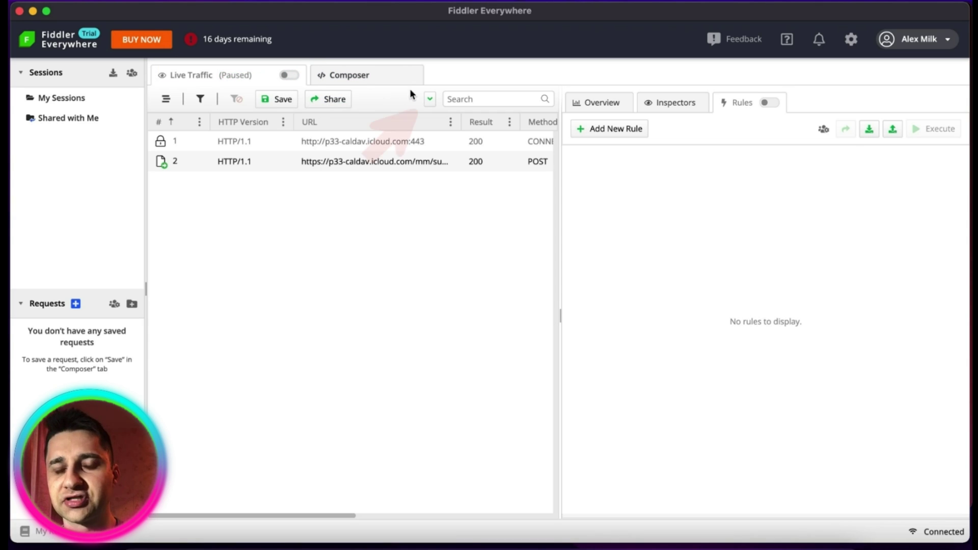
left_click(430, 98)
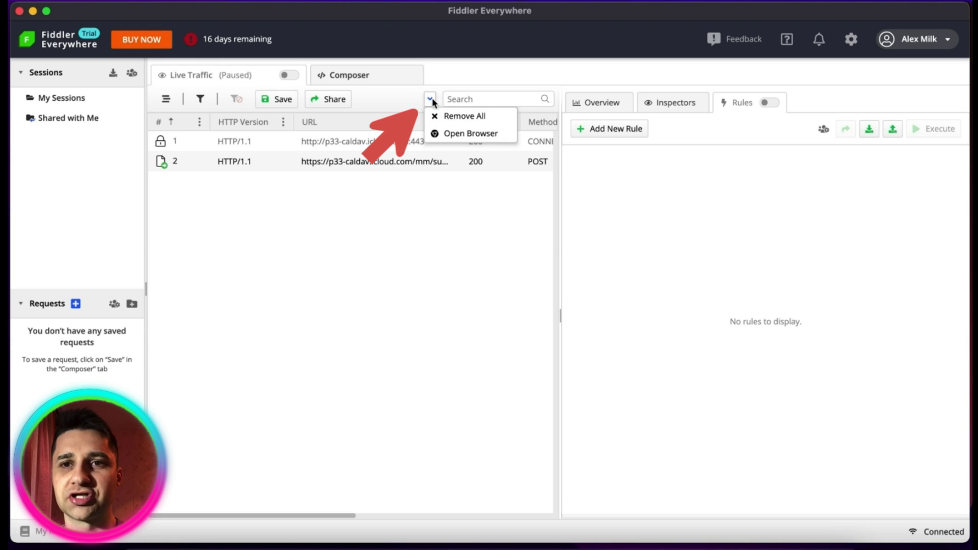
left_click(444, 116)
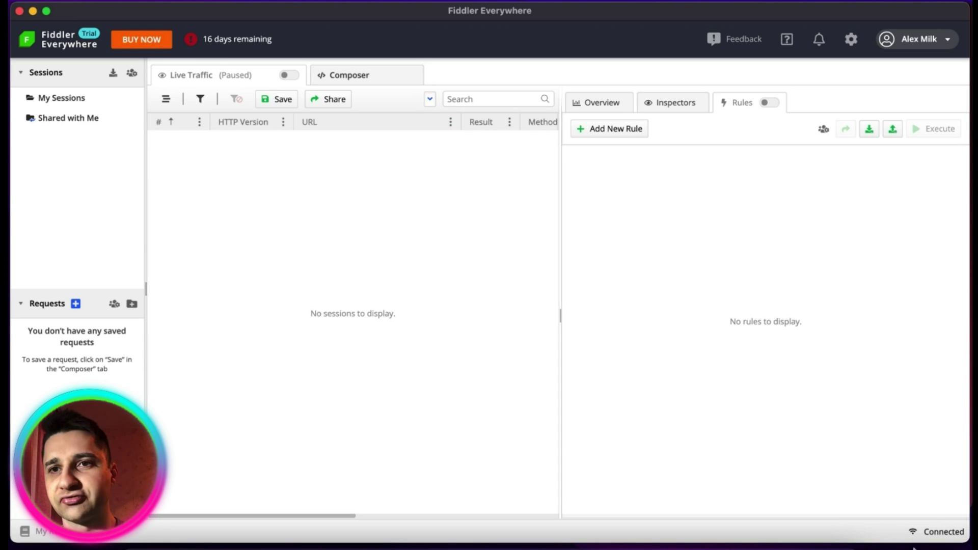
Launch the Chess app on the mirrored iPhone and look through the sessions in the live traffic list.
left_click_drag(883, 11, 616, 5)
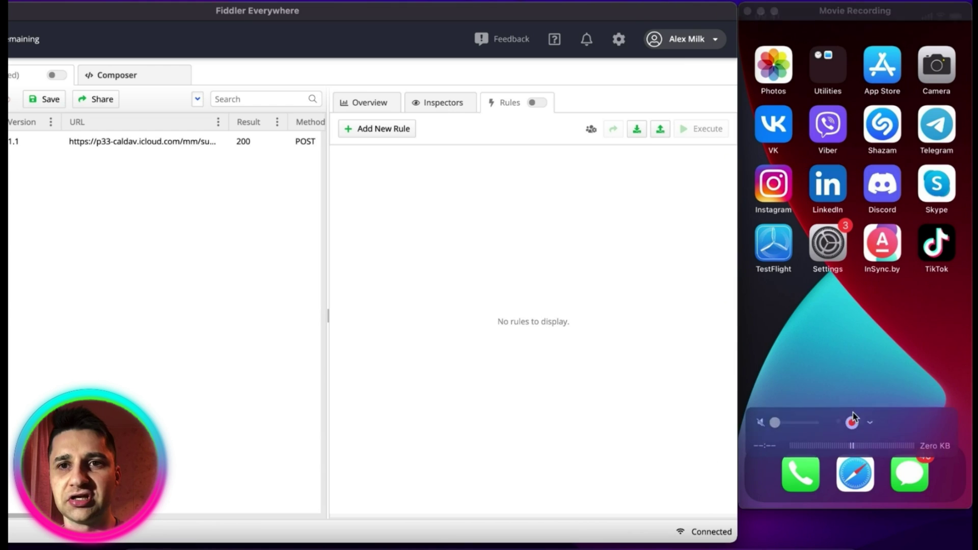
mouse_move(723, 528)
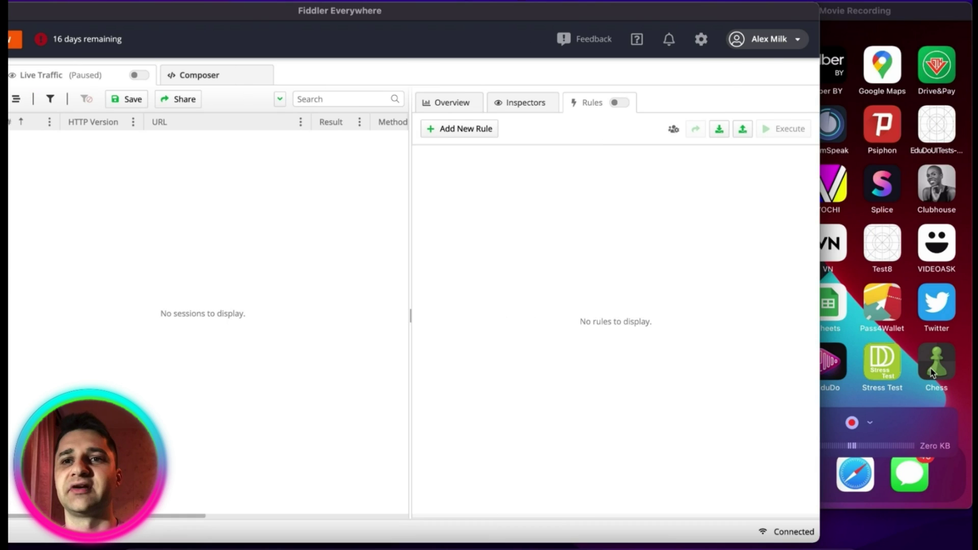
left_click(931, 374)
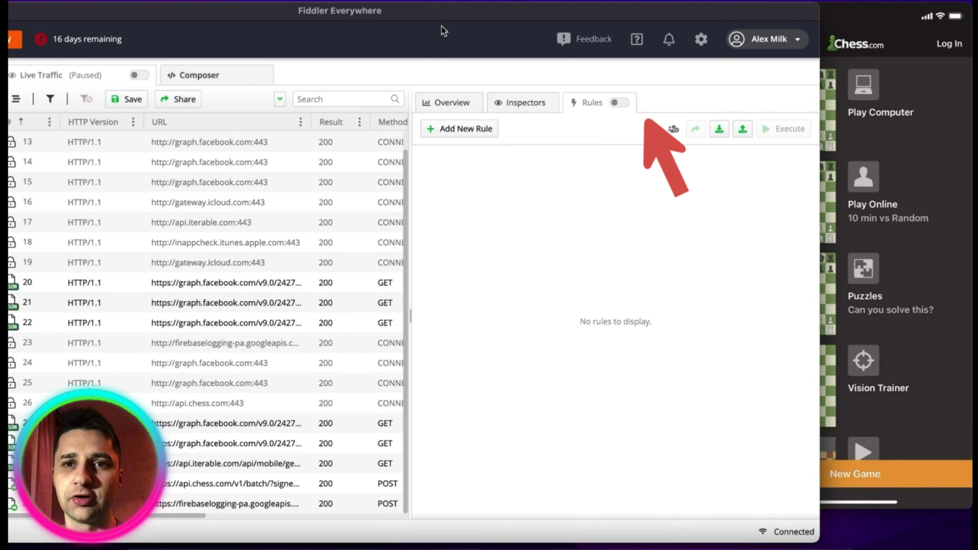
left_click_drag(435, 21, 501, 21)
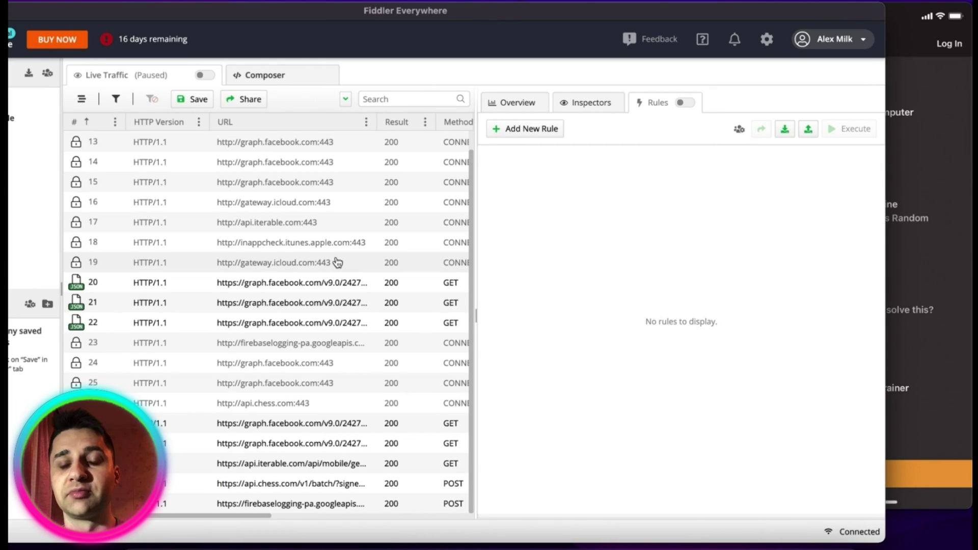
scroll(337, 263, "up", 1)
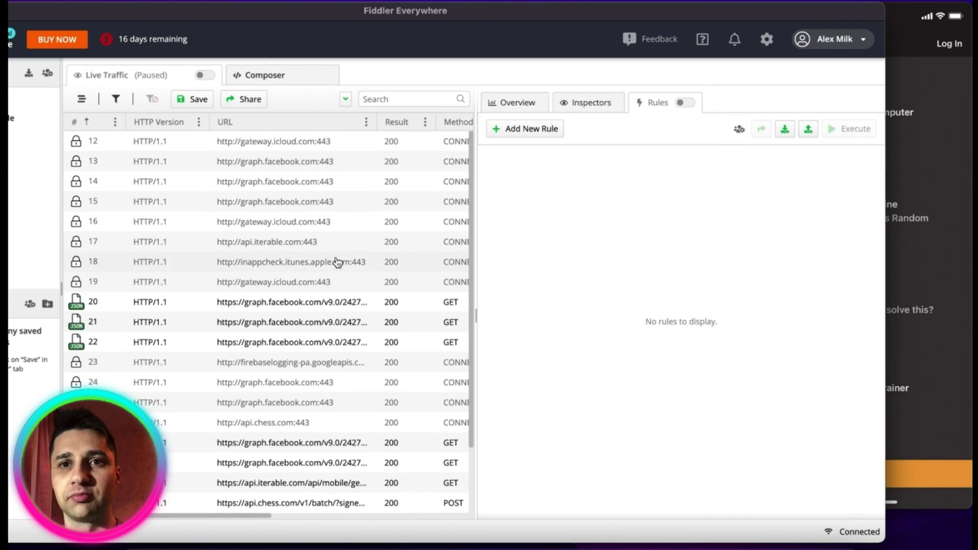
scroll(337, 263, "down", 4)
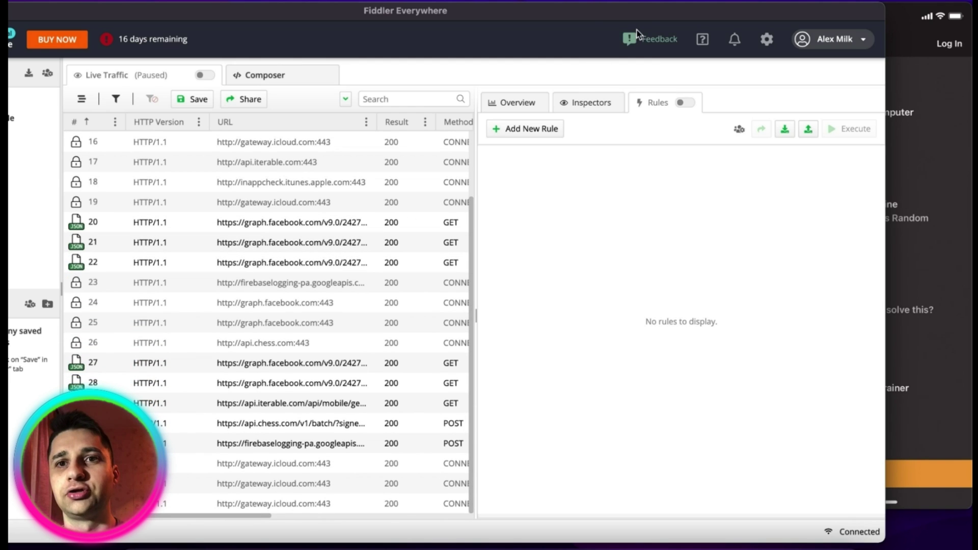
Uncover the mirrored iPhone and go to the Events page in the Chess app.
left_click_drag(646, 19, 504, 20)
mouse_move(797, 33)
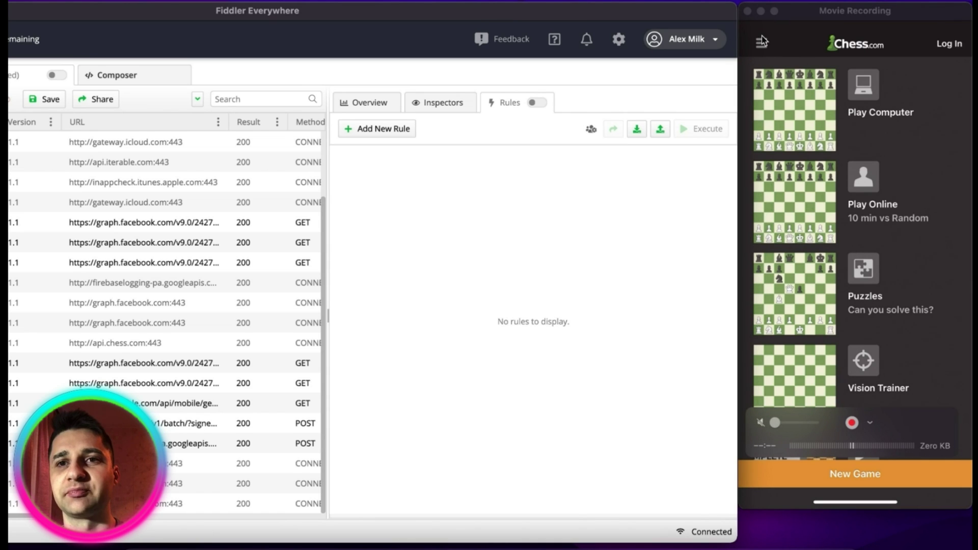
left_click(762, 42)
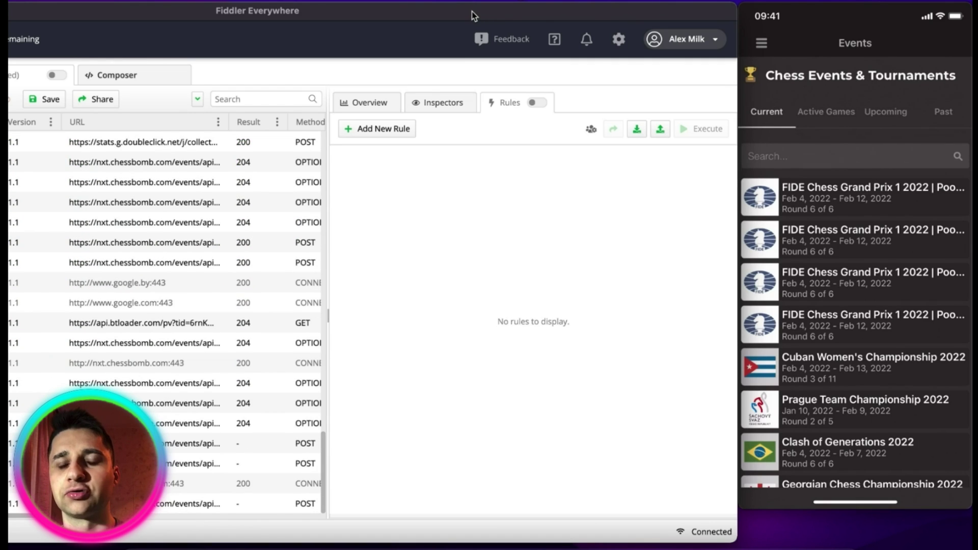
Bring the traffic list back into full view and filter its sessions by "eve".
left_click_drag(471, 11, 594, 23)
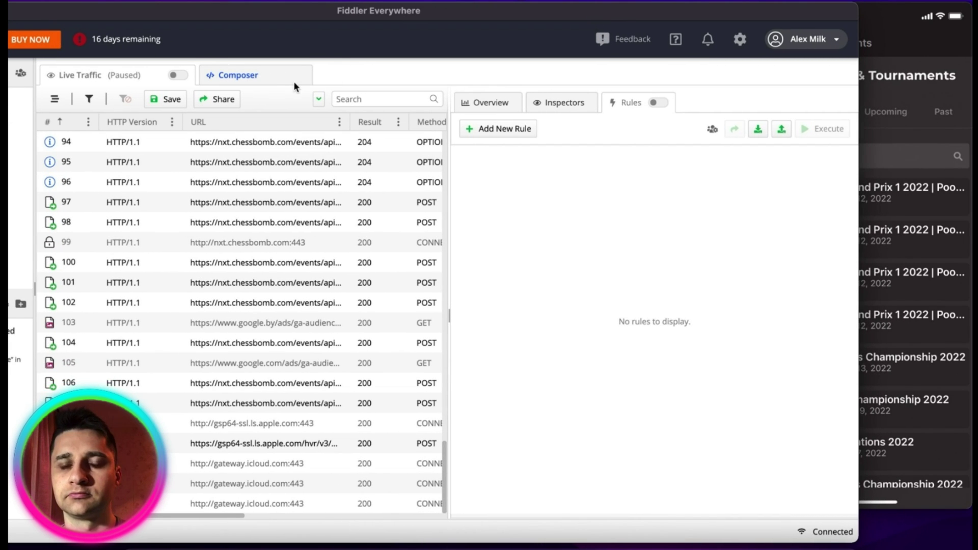
scroll(178, 213, "up", 5)
scroll(178, 214, "up", 15)
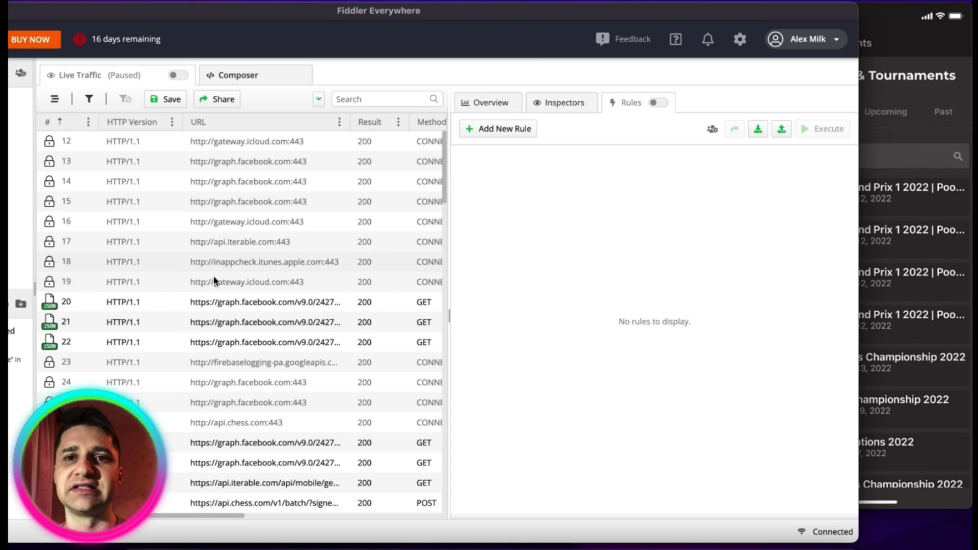
left_click(375, 101)
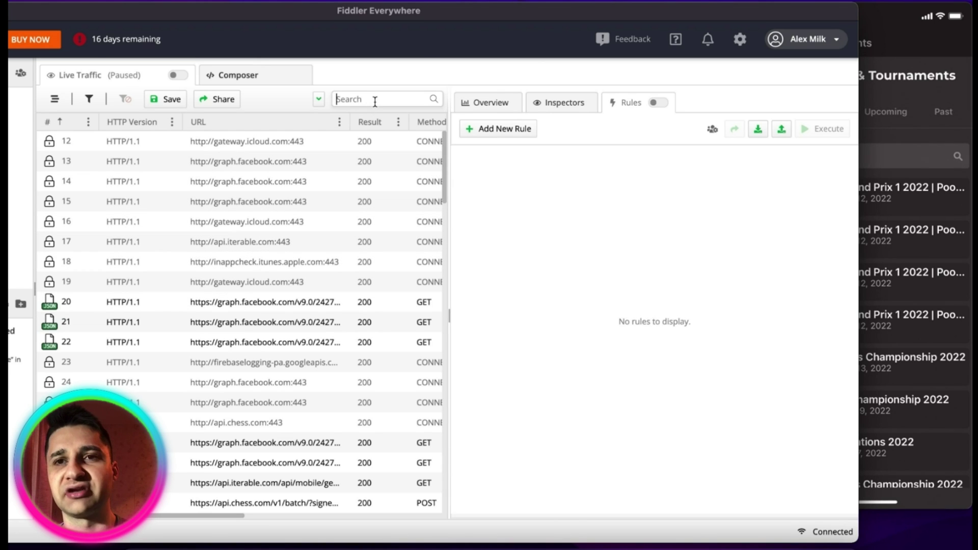
type("e")
key("BackSpace")
type("eve")
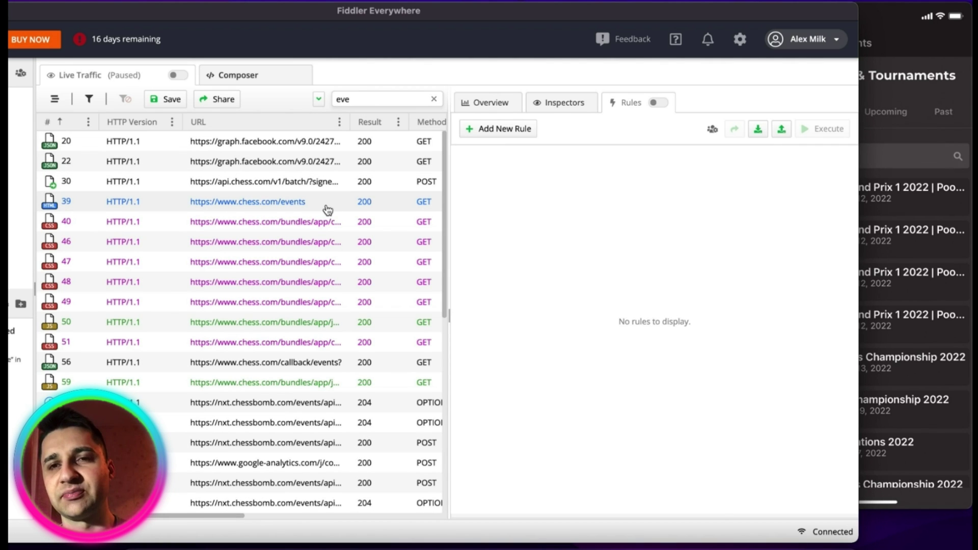
left_click(328, 209)
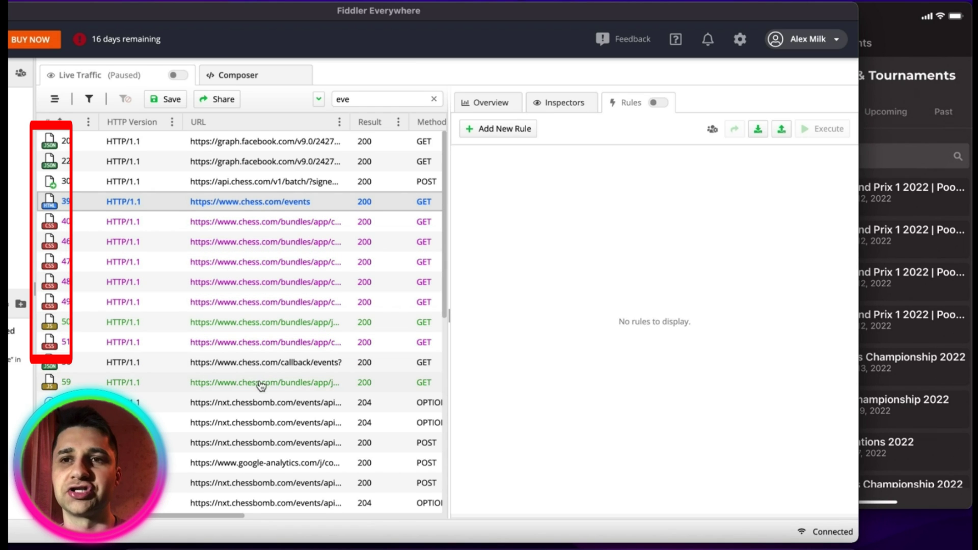
scroll(261, 385, "down", 1)
left_click(275, 362)
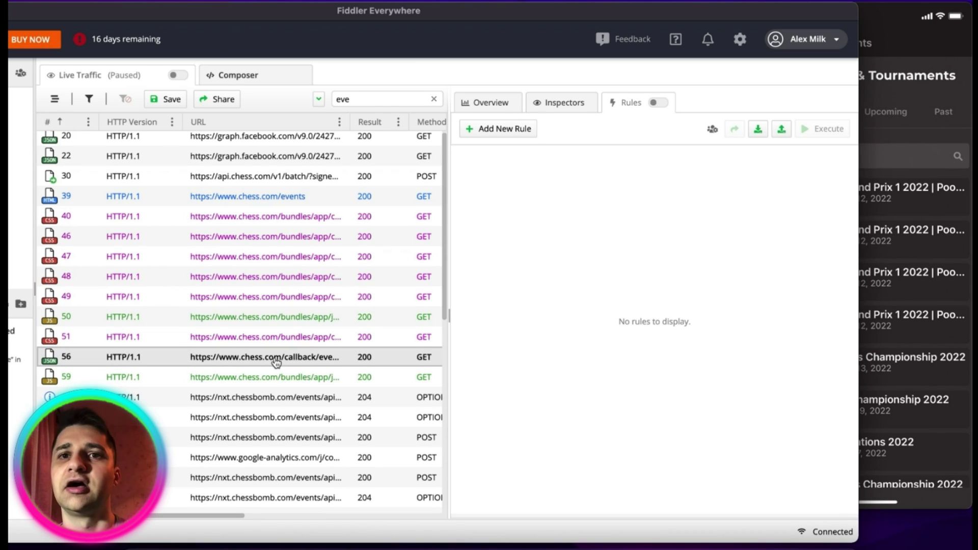
left_click(276, 363)
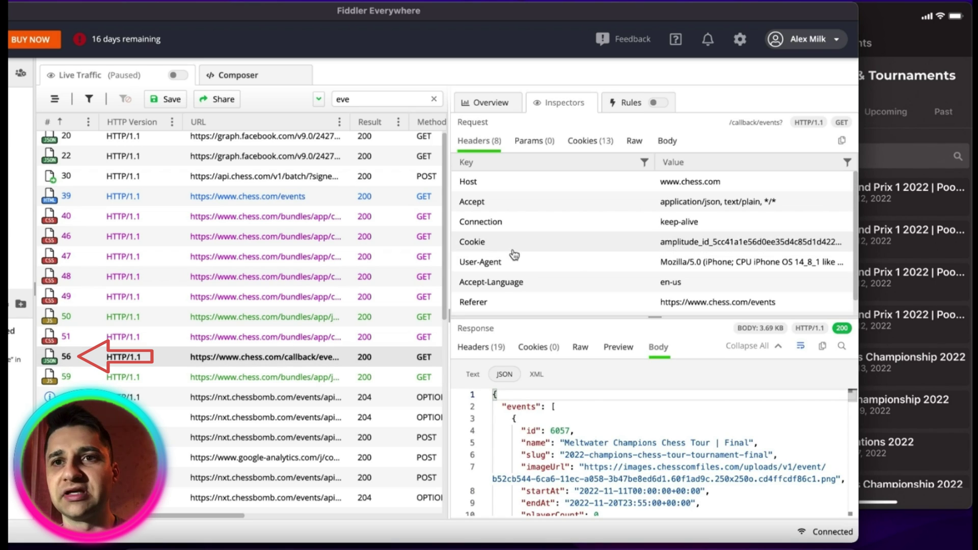
Examine the session's response body and response headers, and show its request body.
scroll(584, 458, "down", 5)
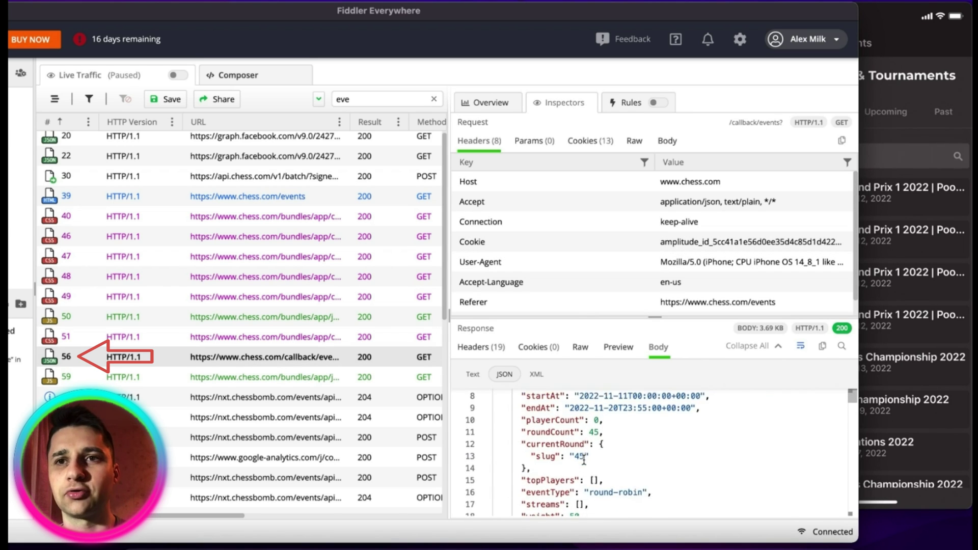
scroll(584, 459, "down", 10)
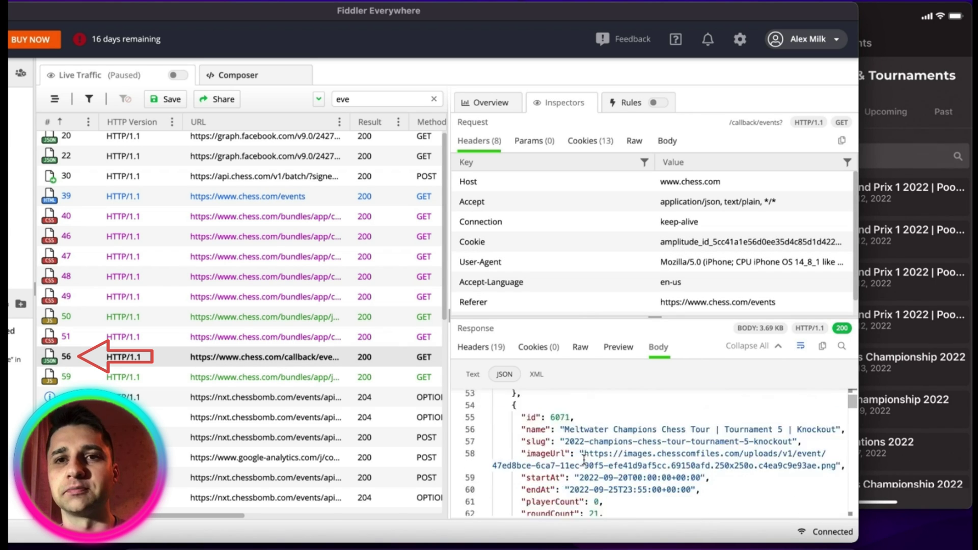
left_click(490, 352)
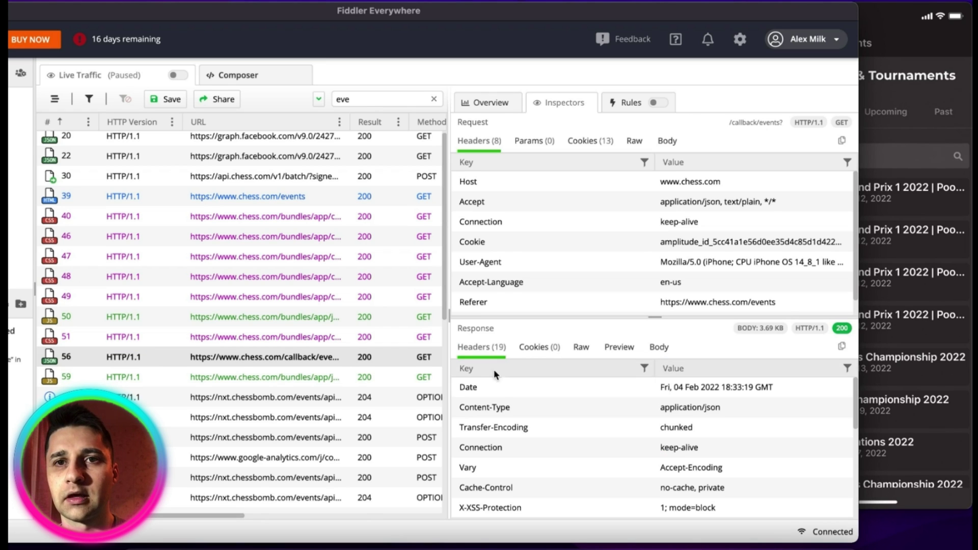
scroll(515, 450, "down", 5)
scroll(514, 452, "down", 1)
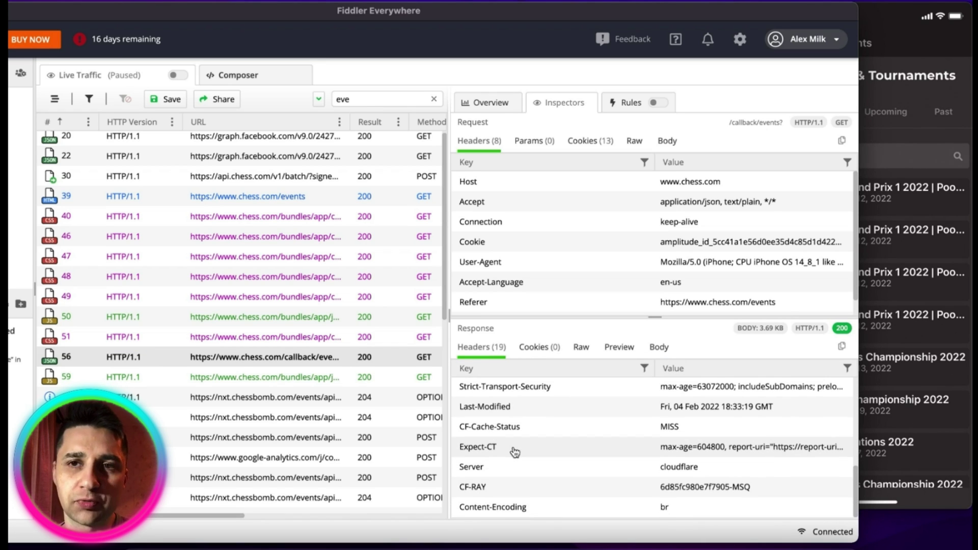
left_click(668, 142)
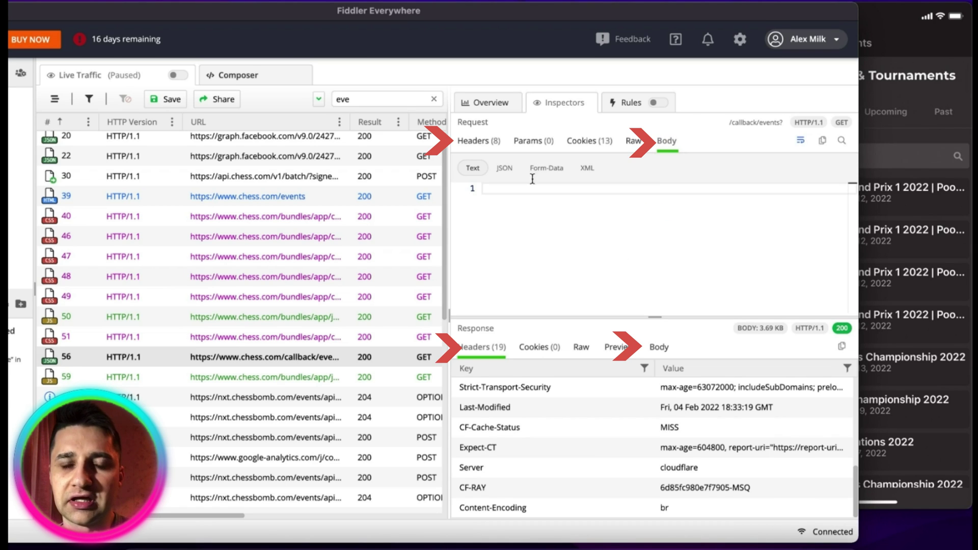
left_click(486, 145)
scroll(524, 237, "down", 1)
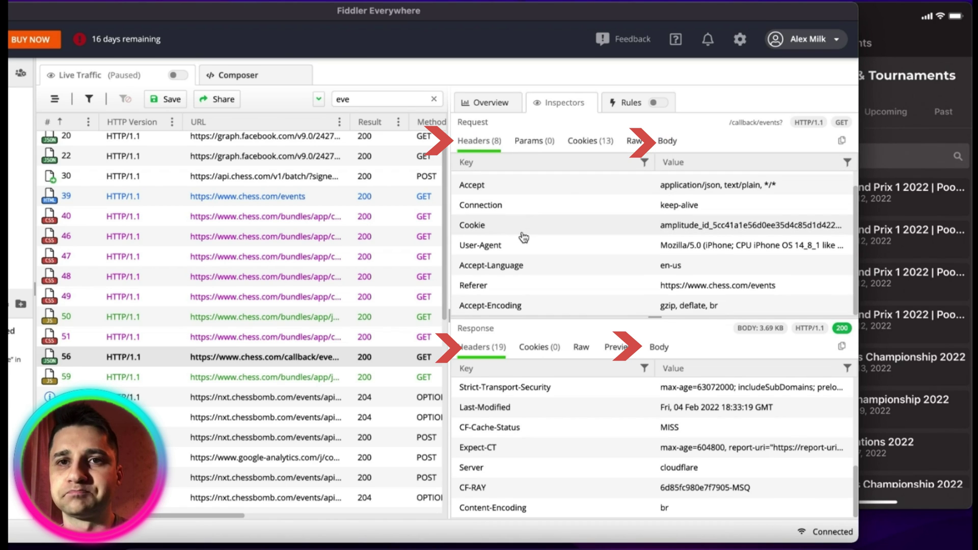
scroll(523, 238, "up", 1)
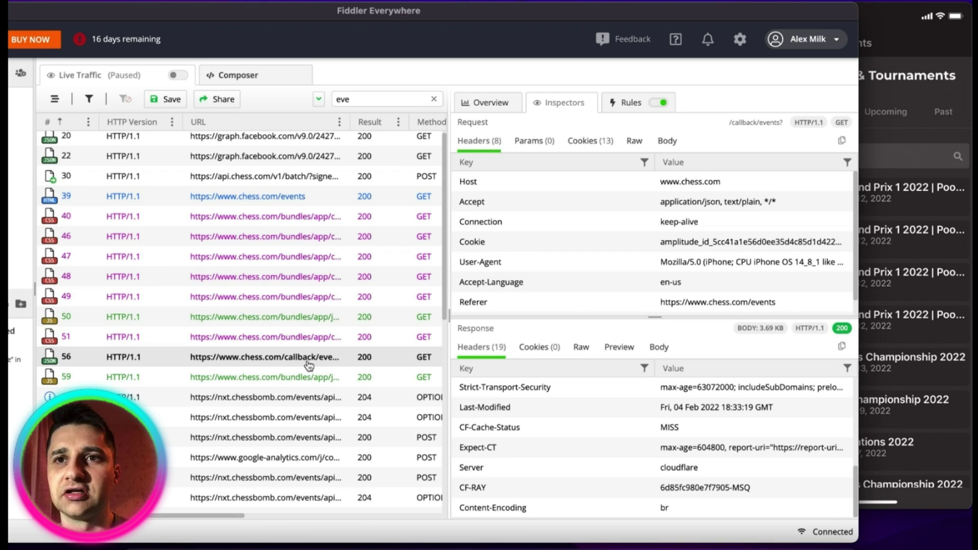
left_click_drag(365, 99, 327, 99)
type("callback")
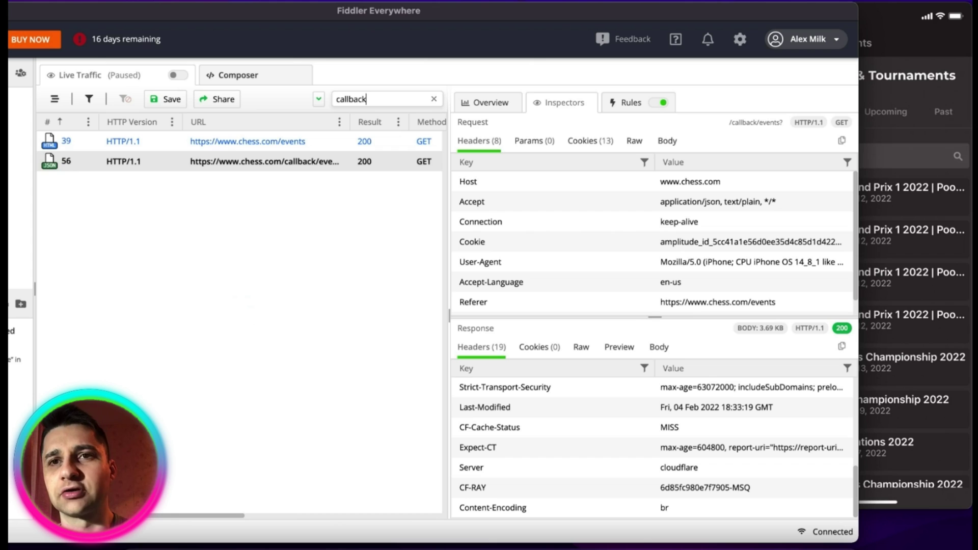
right_click(319, 166)
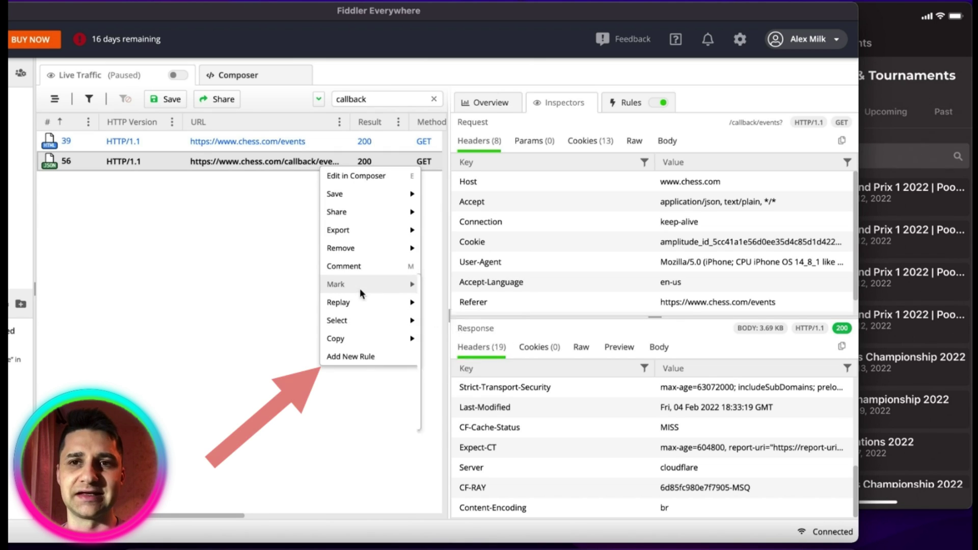
left_click(359, 356)
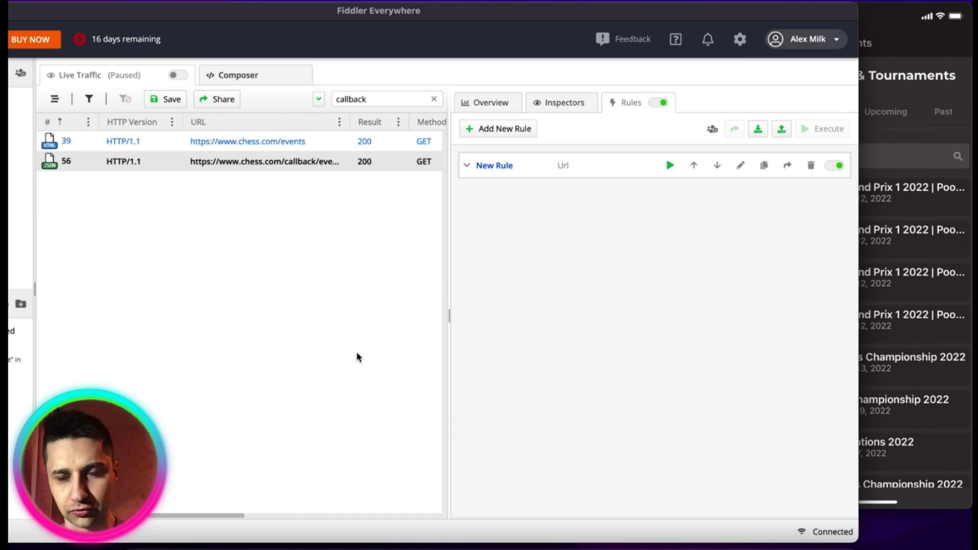
Open the new rule for editing, bring the whole Rule Builder into view, and highlight its URL condition value.
left_click(740, 165)
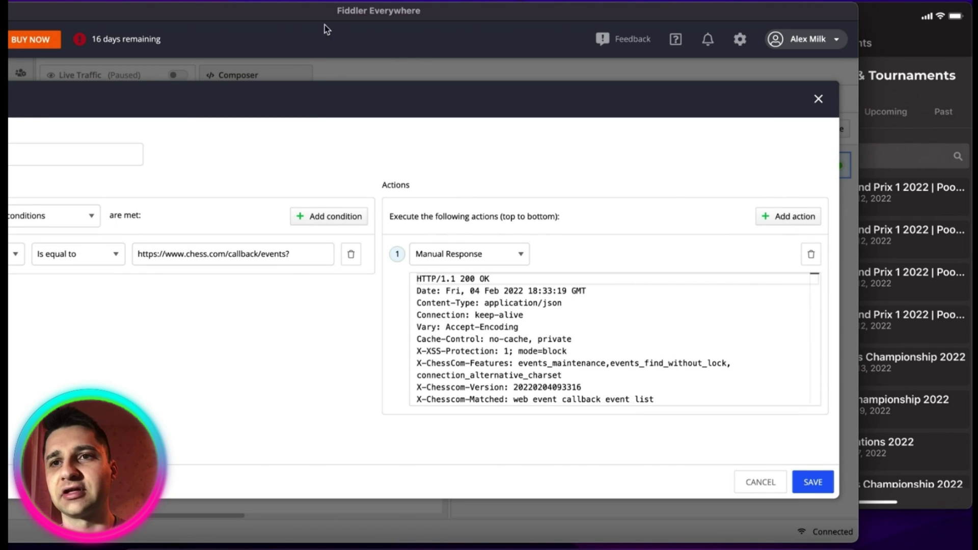
left_click_drag(336, 11, 444, 6)
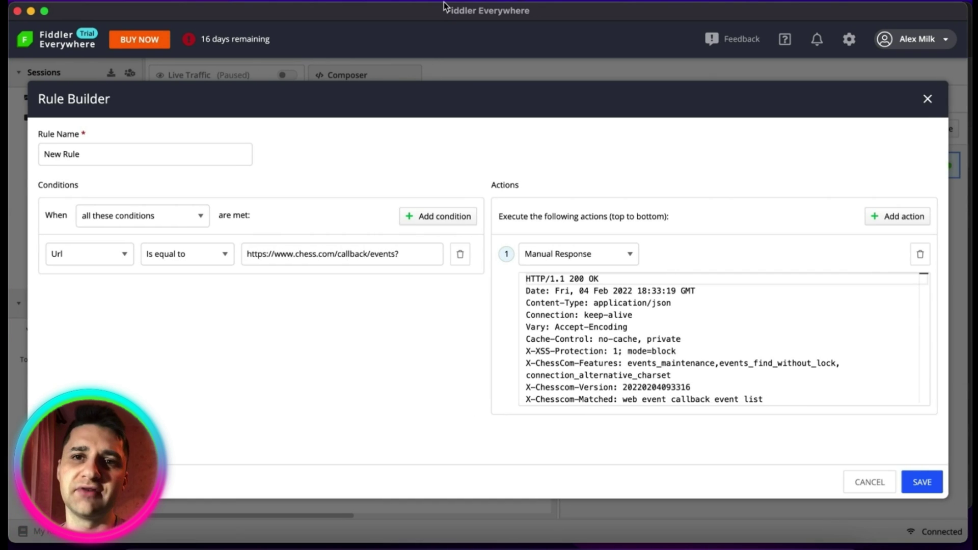
left_click_drag(399, 254, 232, 253)
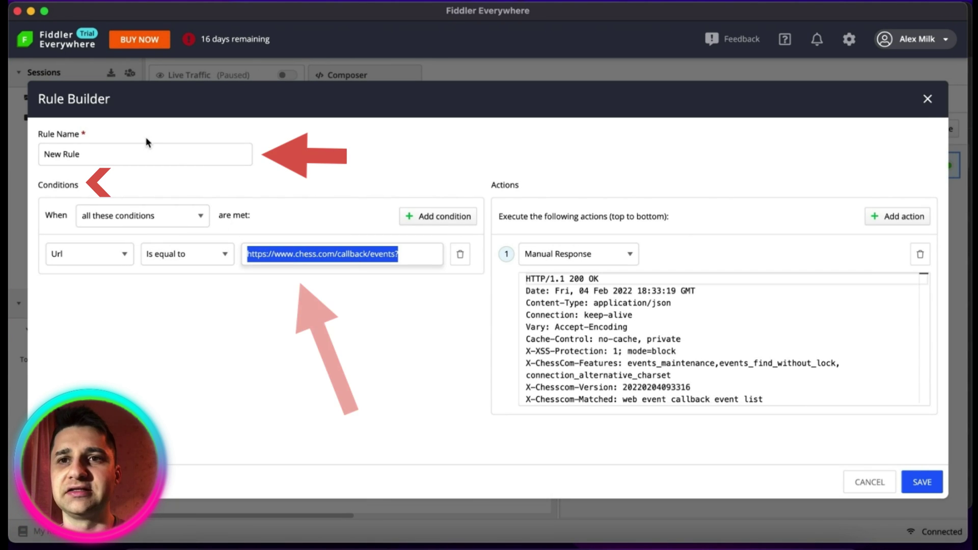
Copy the line "1) подмена JSON file" from the session document in Word and use it as the rule's name in Fiddler Everywhere.
left_click(584, 547)
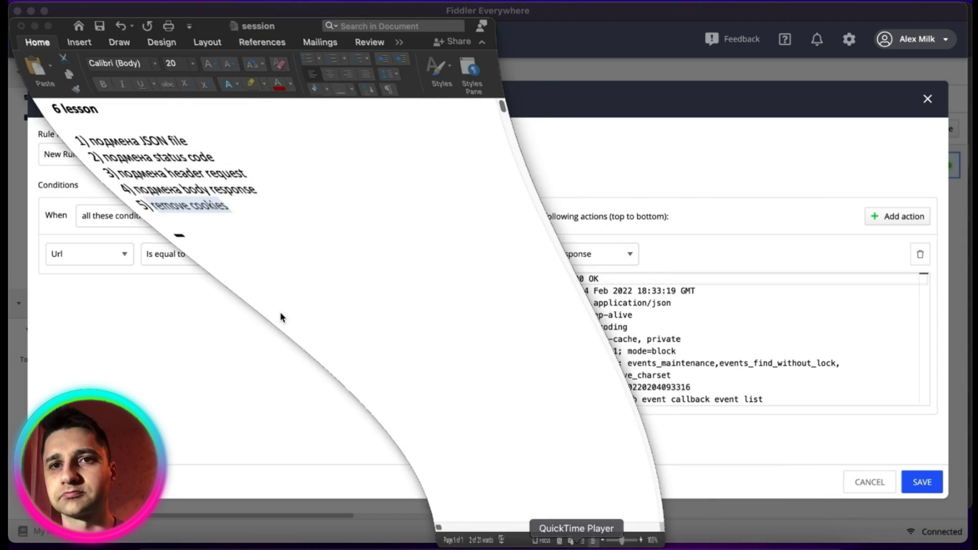
left_click(157, 150)
triple_click(64, 137)
key("super+c")
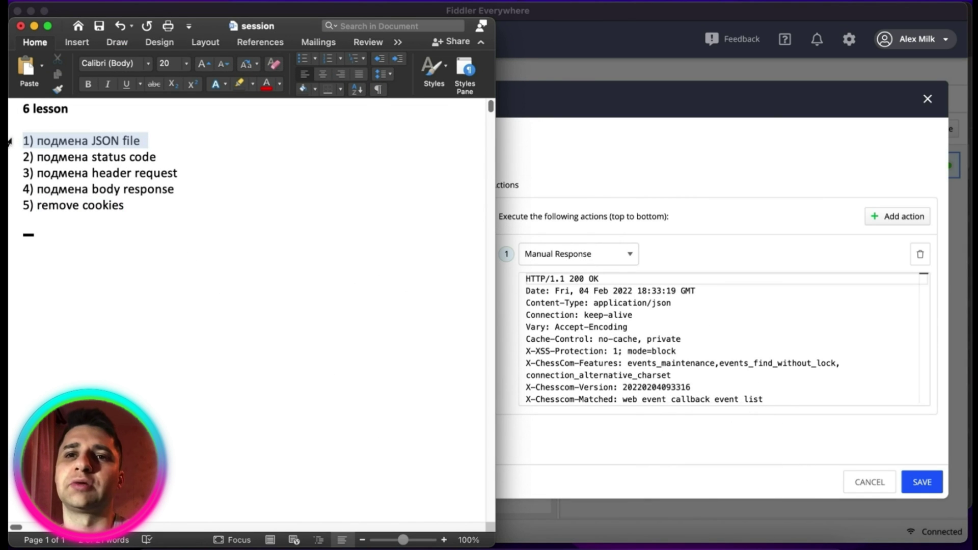
left_click(34, 26)
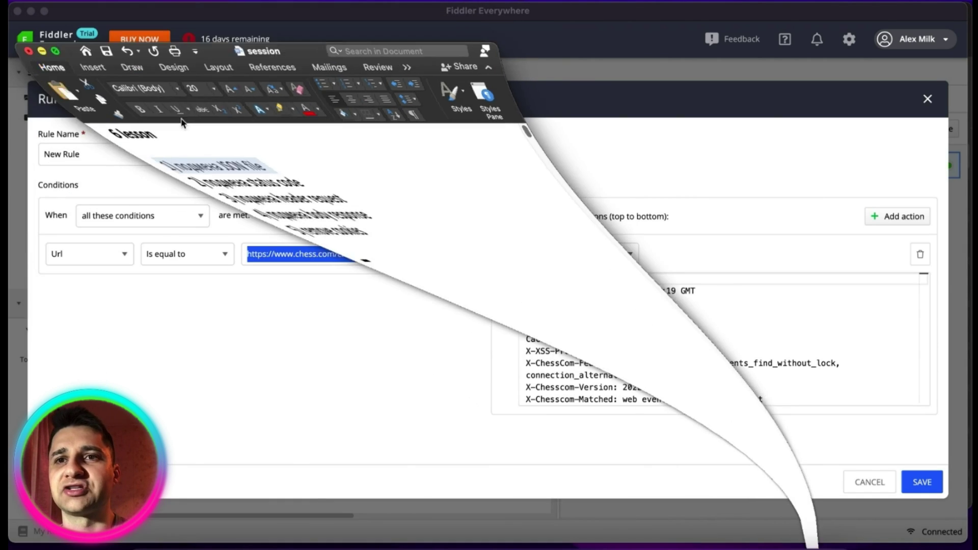
left_click_drag(199, 157, 42, 152)
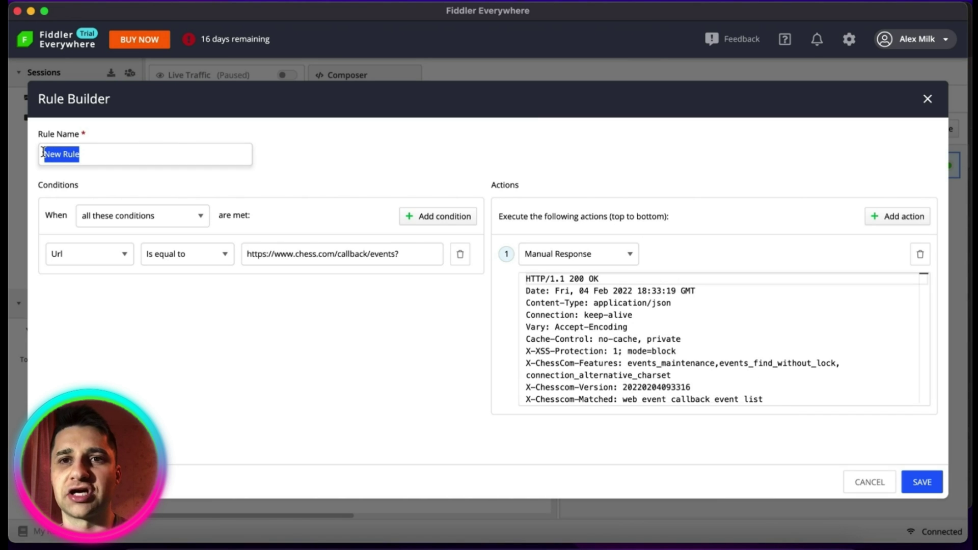
key("super+v")
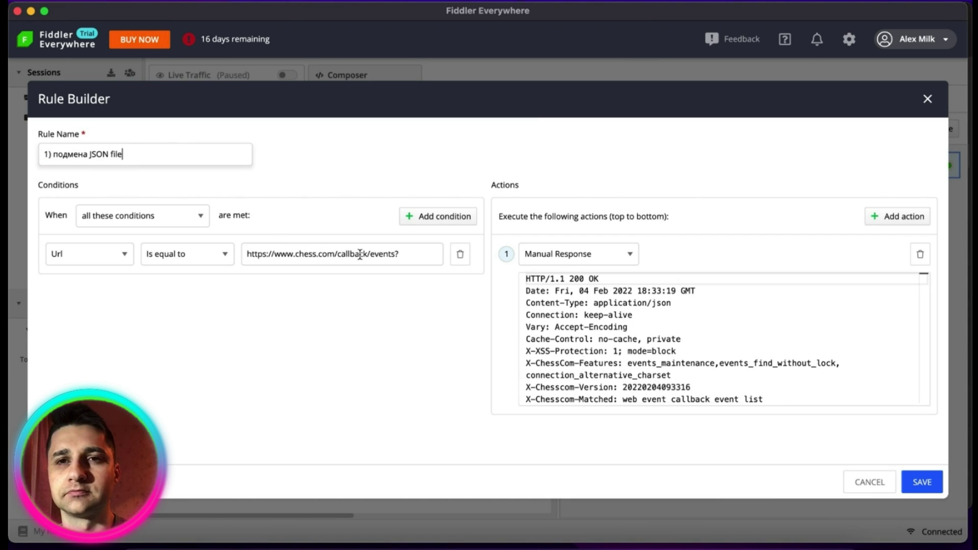
Examine the rule's available action types, condition fields and comparison operators without changing any of them.
left_click(605, 256)
left_click(628, 182)
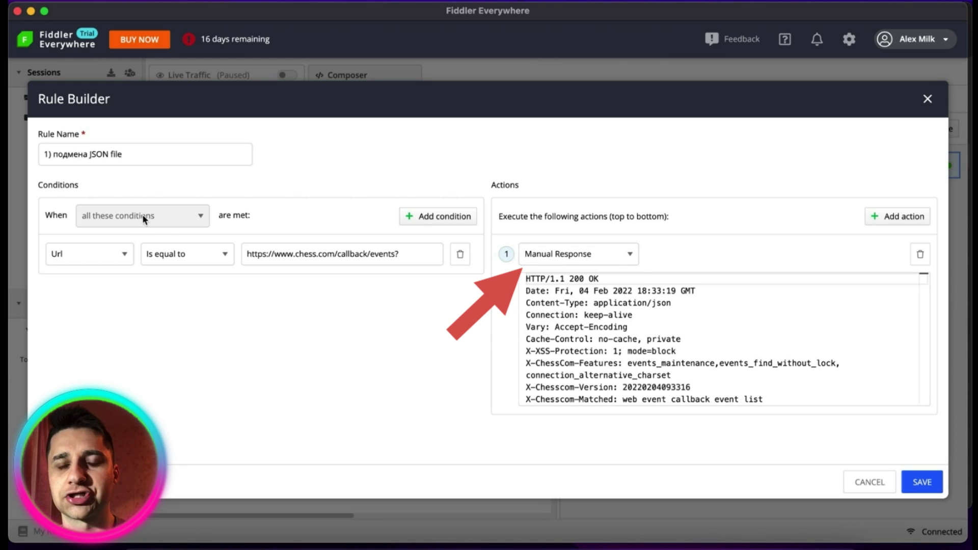
left_click(116, 255)
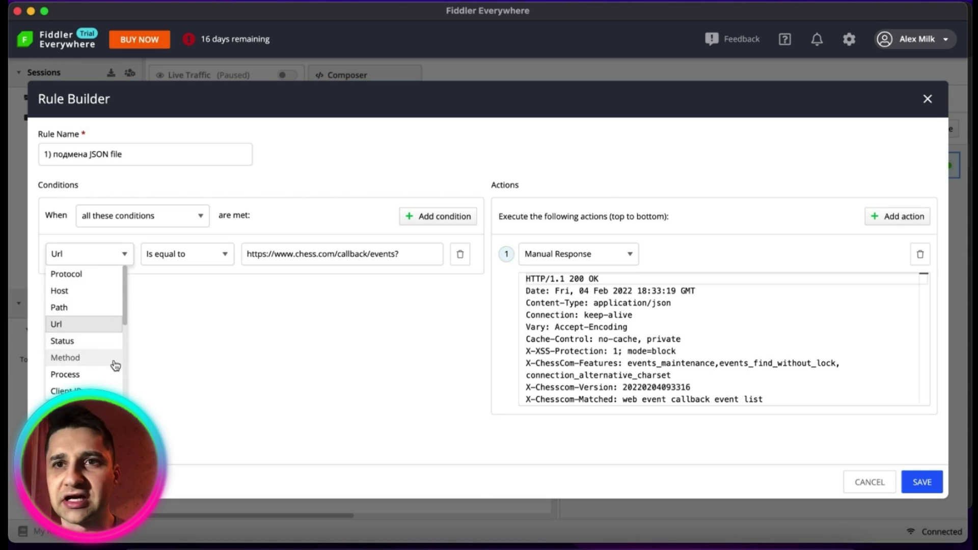
scroll(123, 323, "down", 1)
left_click_drag(125, 323, 127, 397)
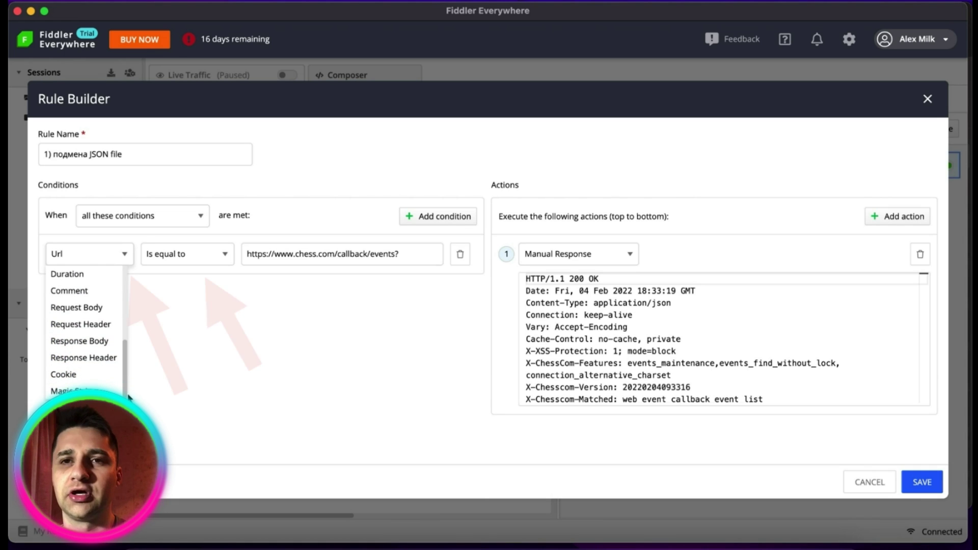
left_click(225, 254)
scroll(225, 294, "down", 1)
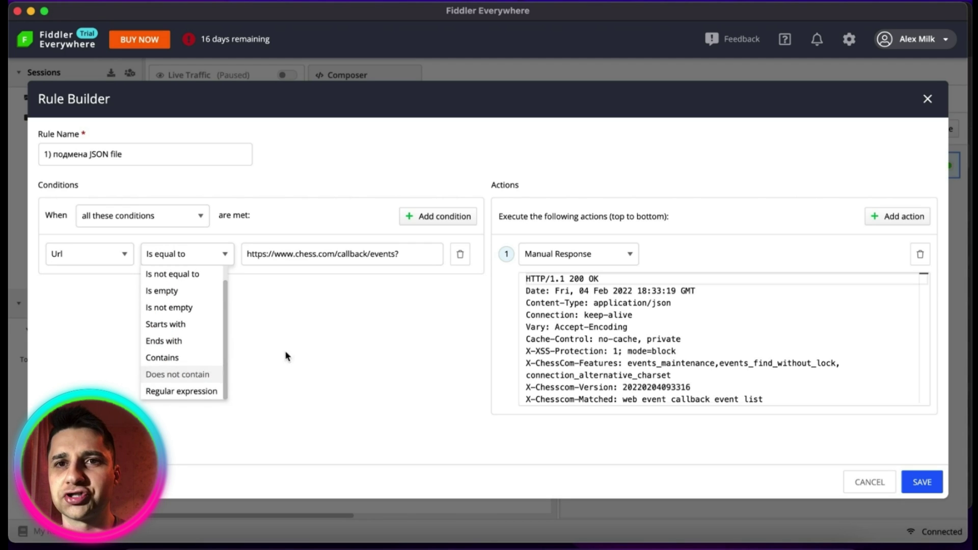
left_click(301, 352)
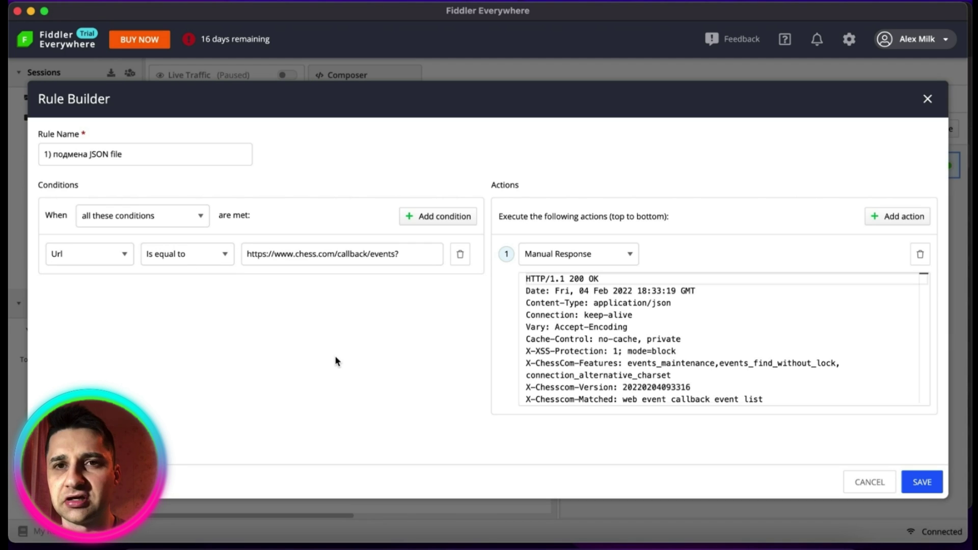
Set the rule's action to Response File and save the rule.
left_click(619, 254)
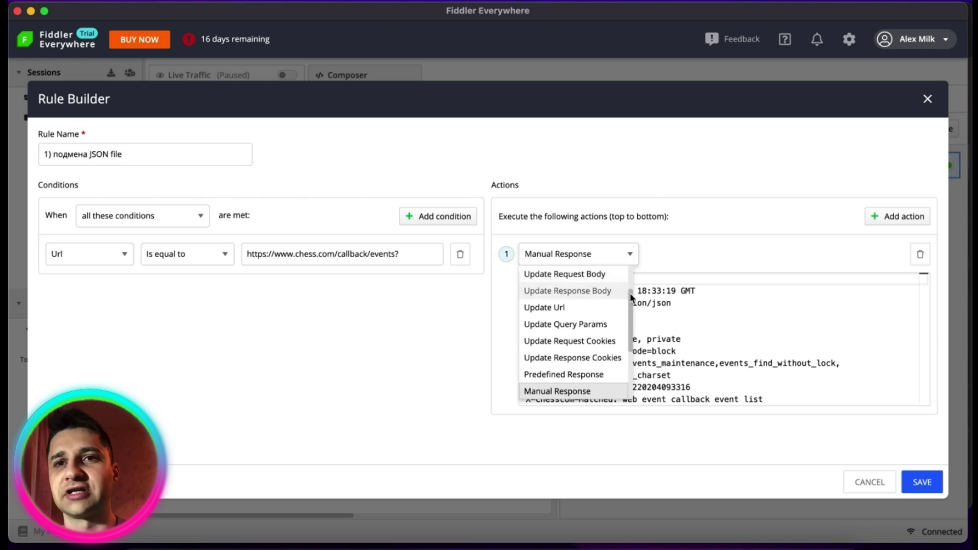
scroll(632, 309, "down", 1)
left_click_drag(632, 309, 629, 350)
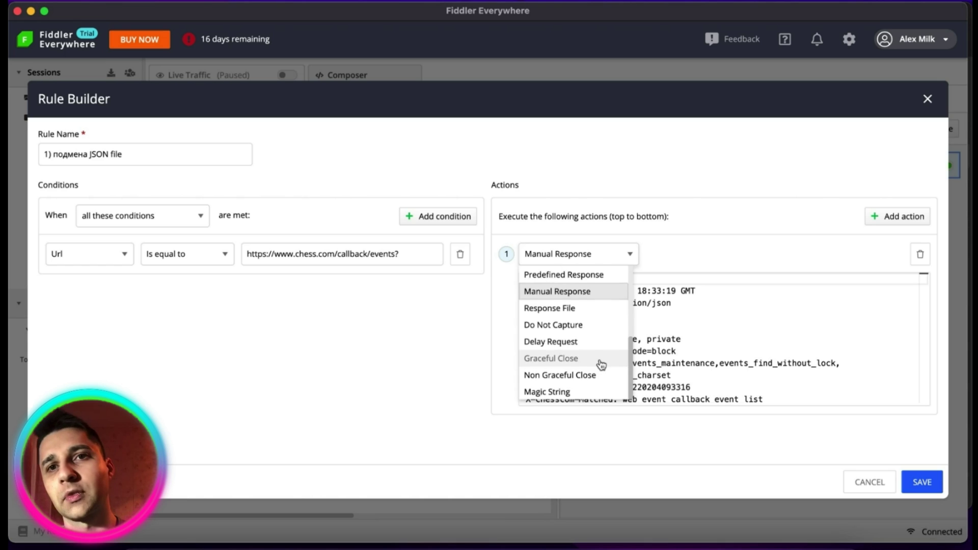
scroll(601, 364, "up", 1)
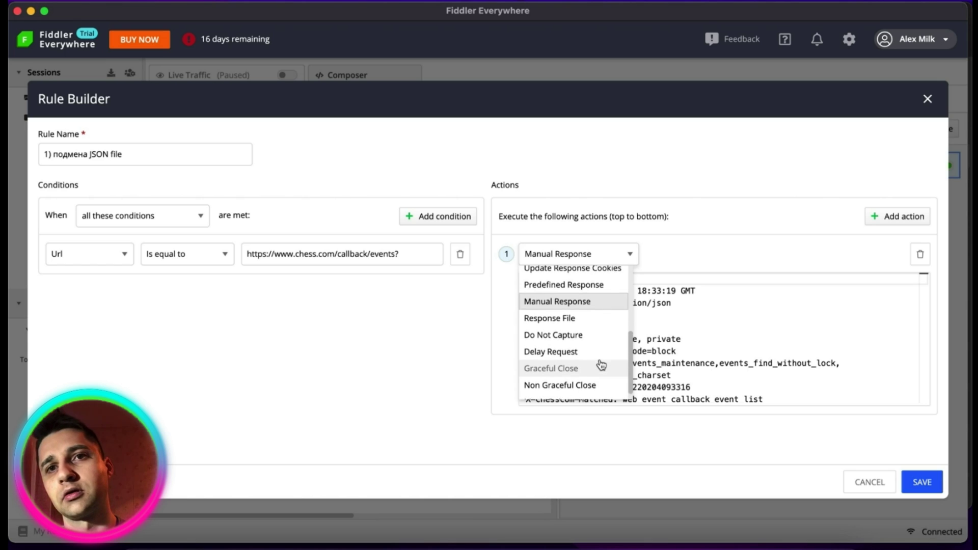
left_click(587, 324)
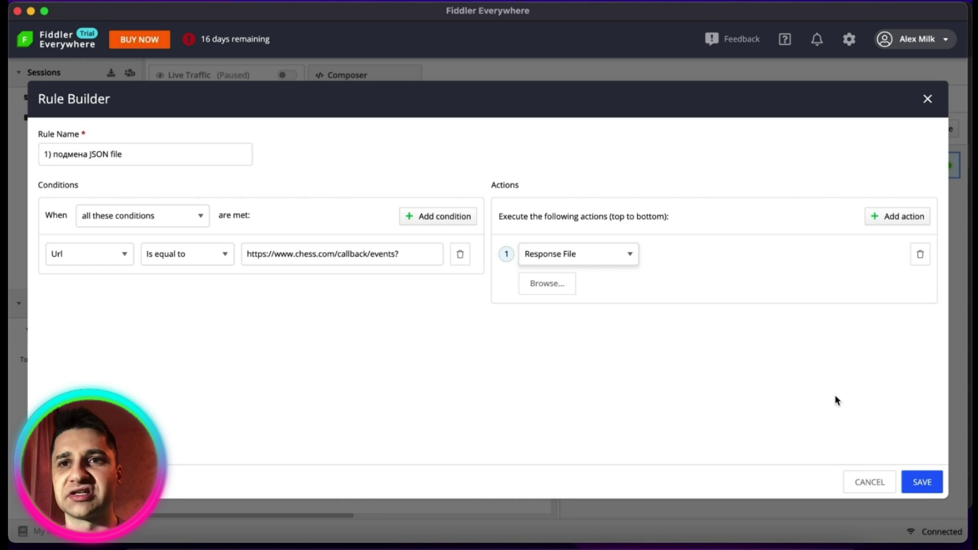
left_click(923, 483)
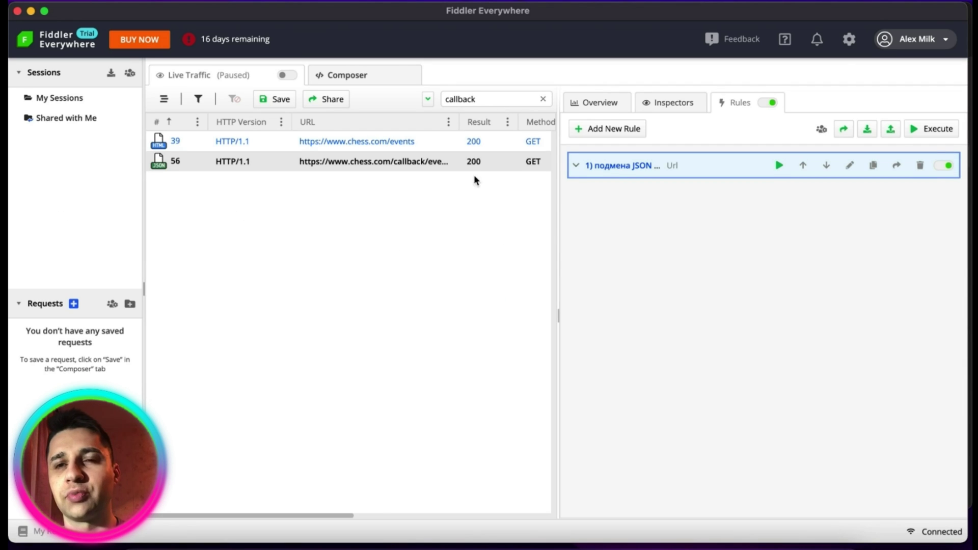
Copy the entire JSON response body of the callback/events session and paste it into test.text from the Tets folder.
double_click(459, 162)
scroll(710, 434, "down", 1)
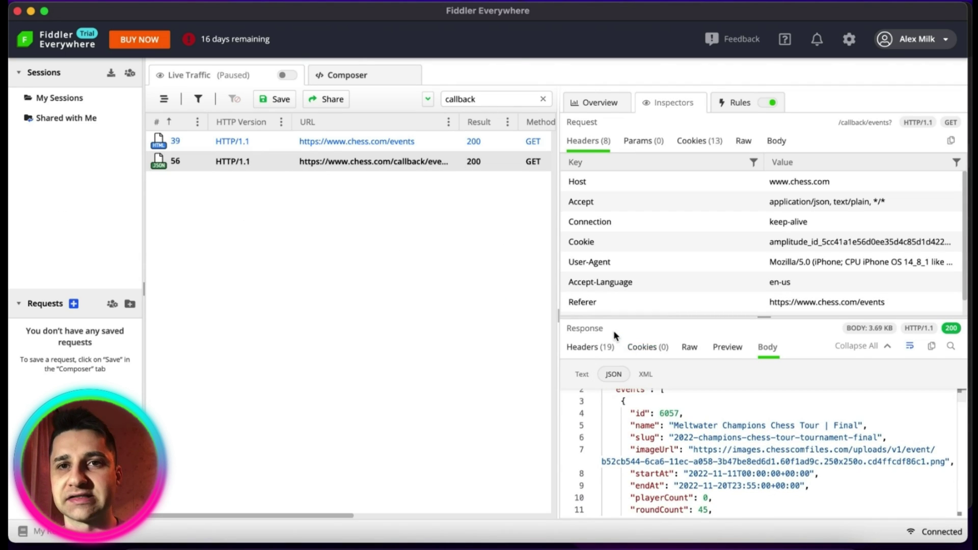
scroll(711, 407, "down", 10)
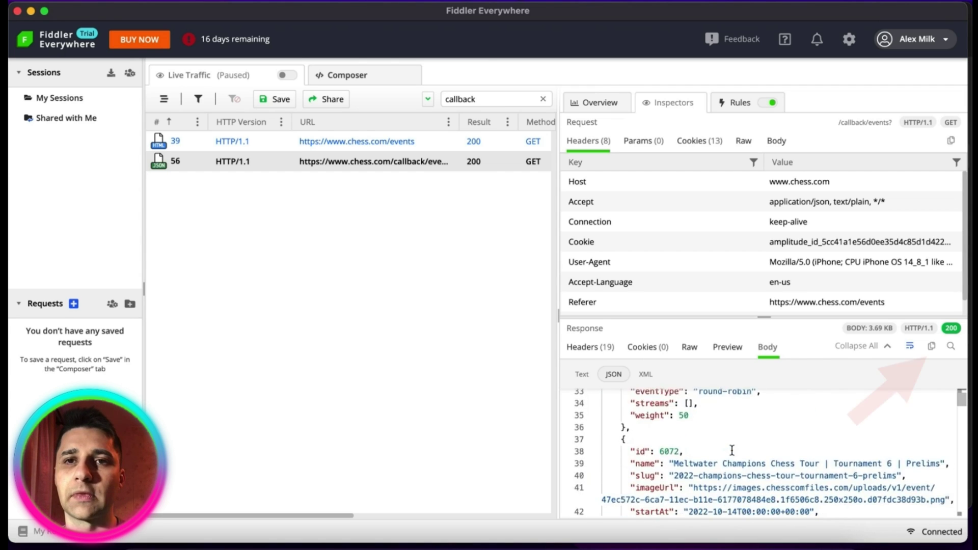
scroll(732, 450, "down", 8)
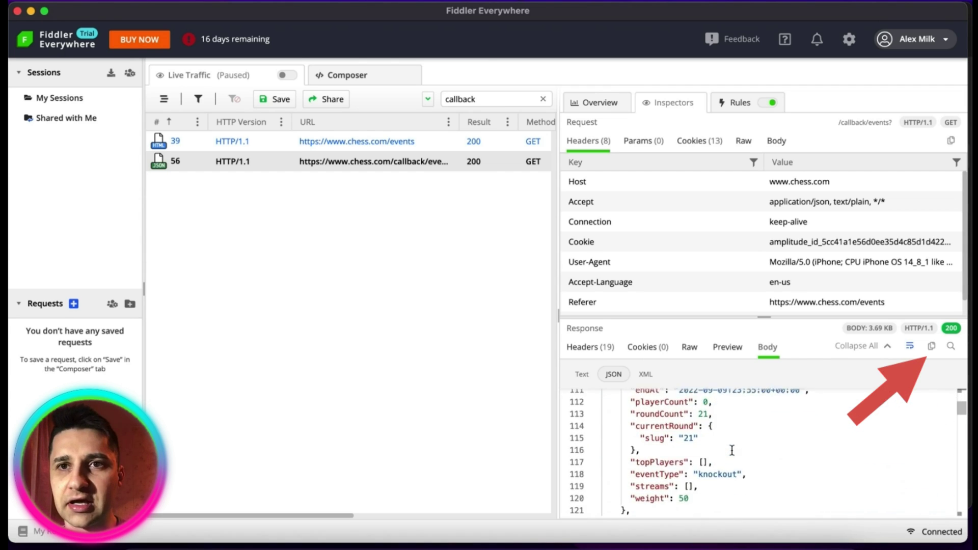
key("super+a")
left_click(732, 450)
left_click(779, 472)
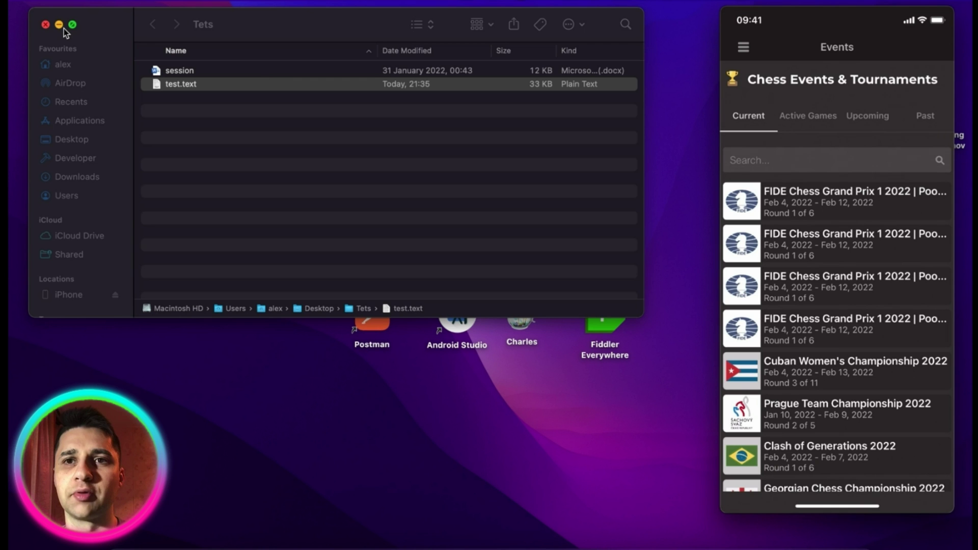
left_click(60, 25)
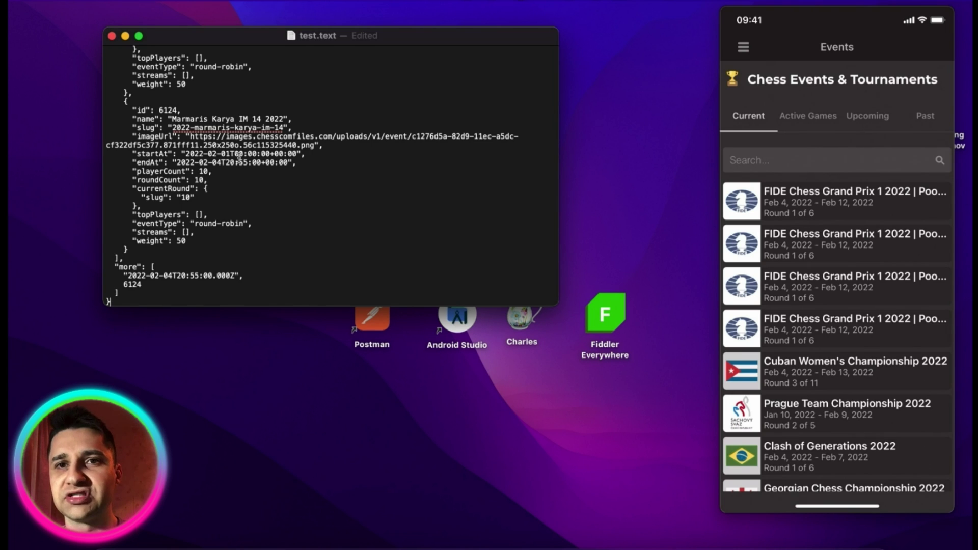
Search test.text for "prague" and go to the Prague Team Championship 2022 entry.
key("super+f")
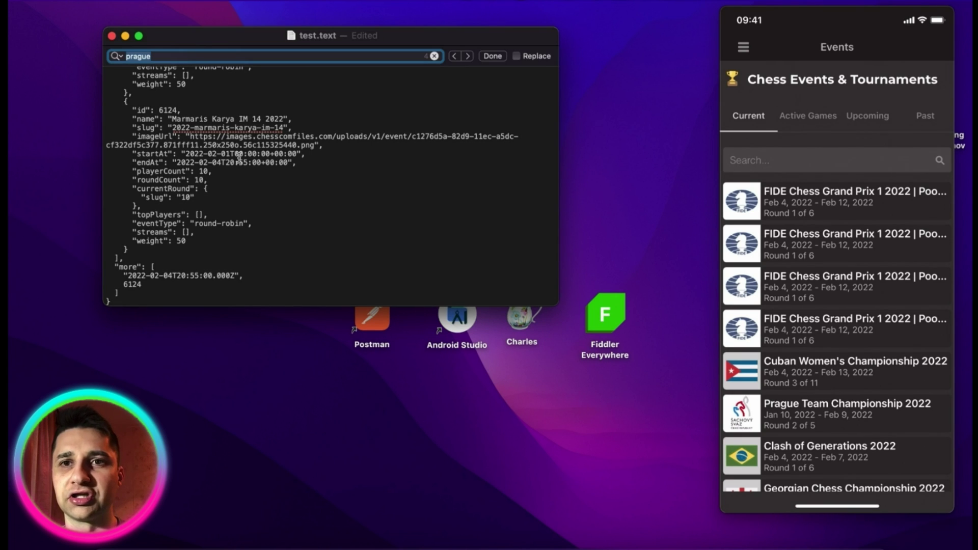
type("p")
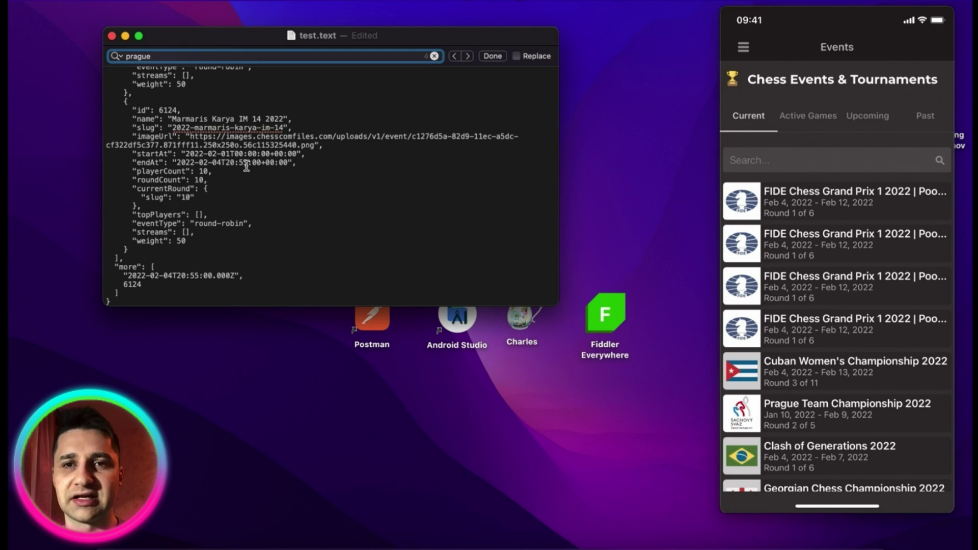
key("Return")
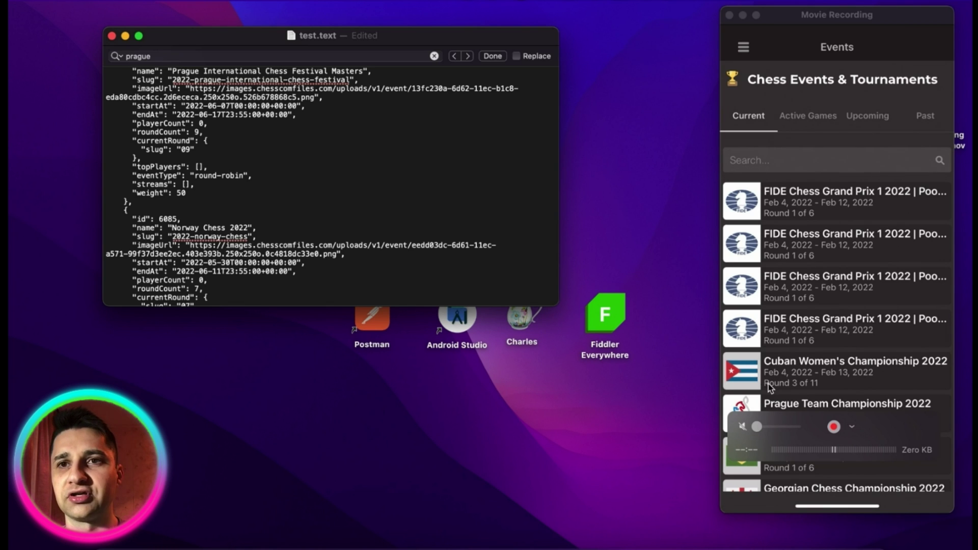
left_click_drag(813, 18, 825, 14)
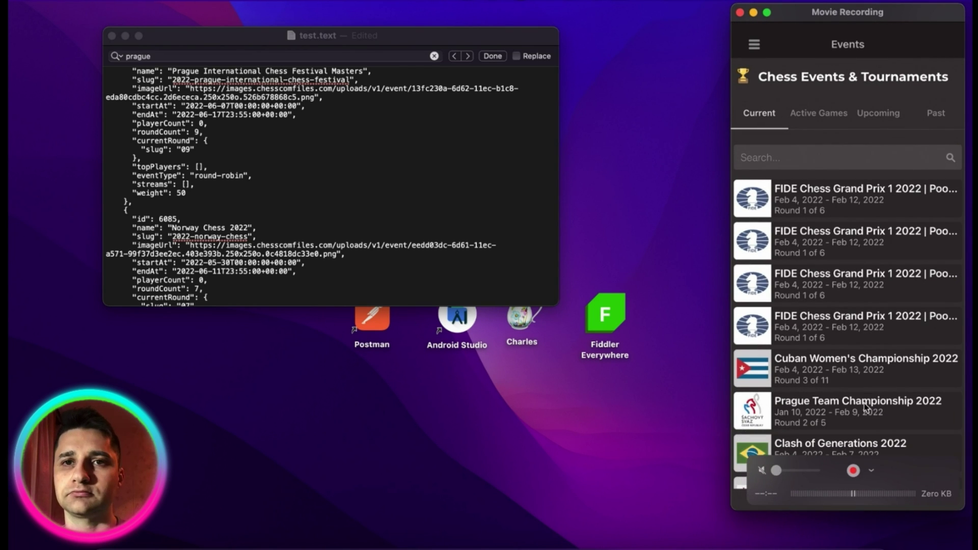
left_click(467, 56)
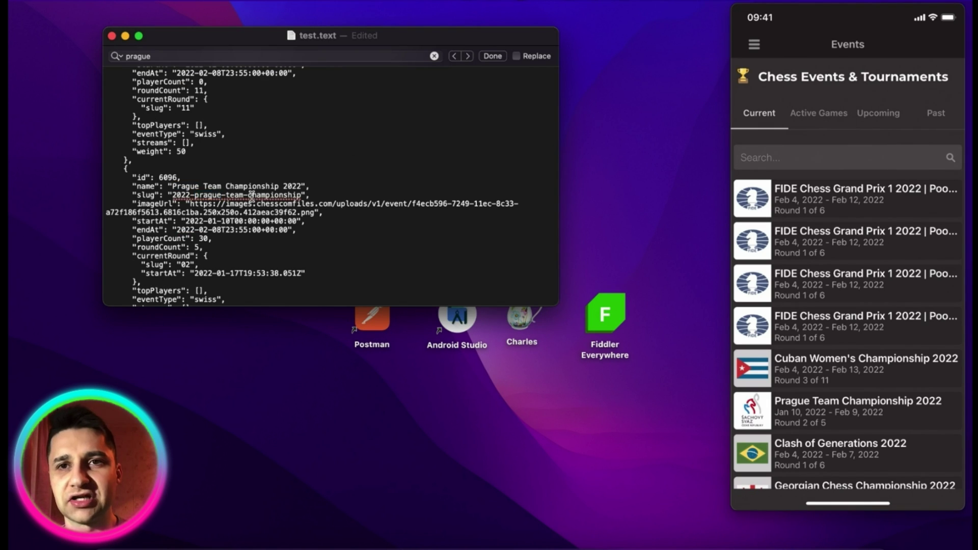
left_click(469, 56)
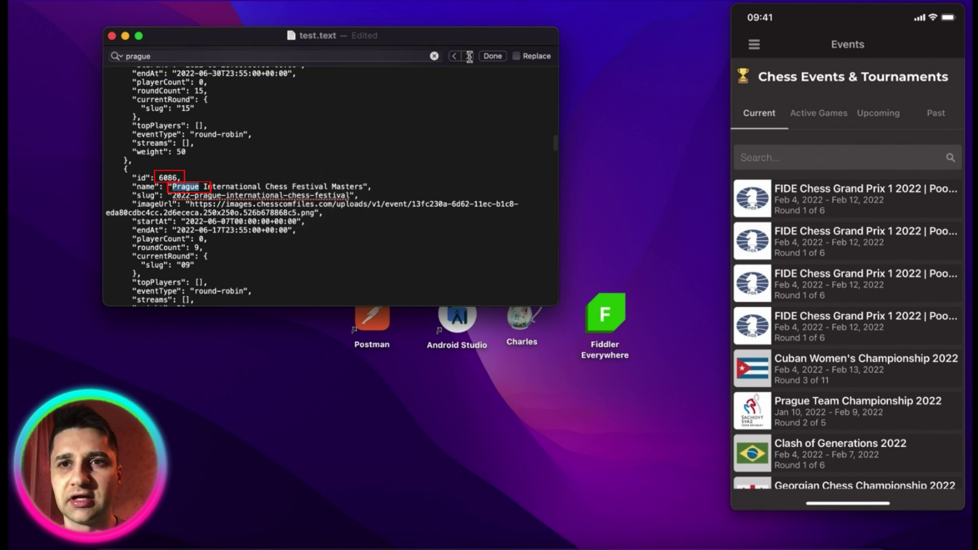
left_click(469, 56)
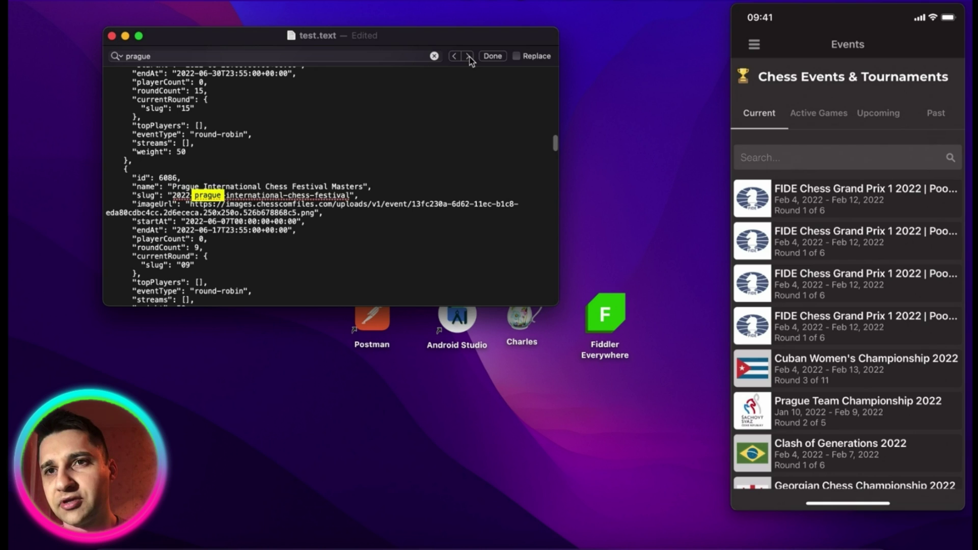
left_click(469, 56)
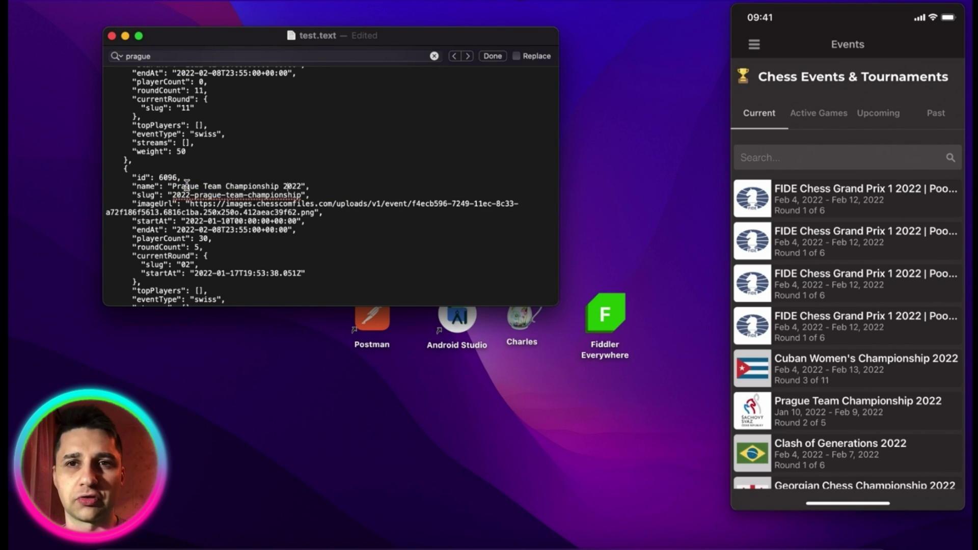
Change the entry's name from Prague to "Moscow Team Championship 2022".
left_click_drag(185, 186, 260, 186)
left_click(250, 203)
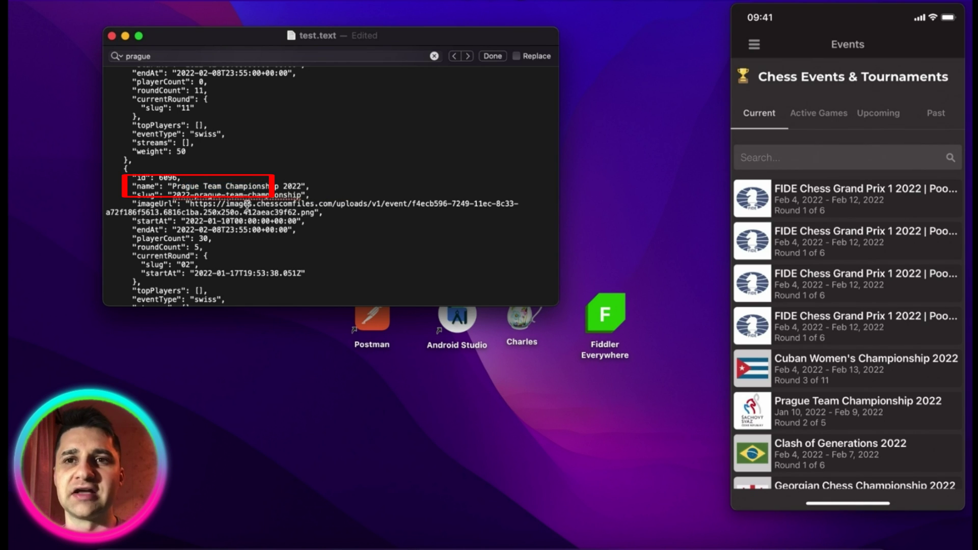
double_click(197, 186)
type("Moscow")
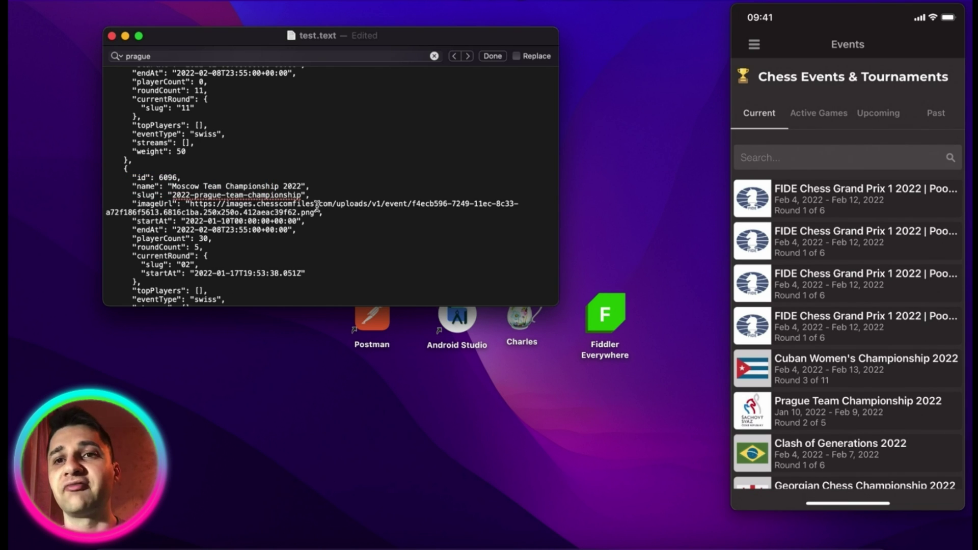
Replace the Moscow Team Championship entry's imageUrl with the image link copied from the Clash of Generations 2022 entry.
left_click_drag(315, 213, 191, 205)
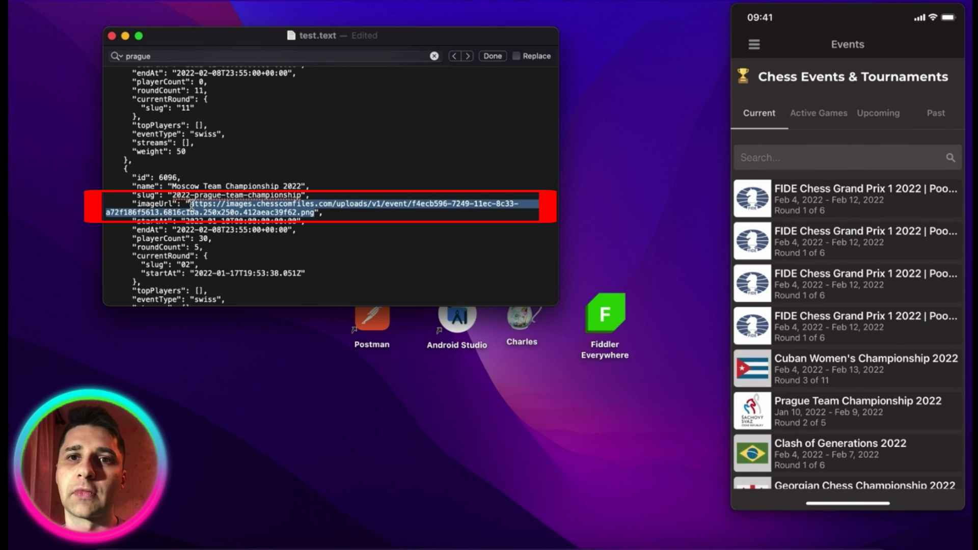
key("BackSpace")
scroll(213, 209, "down", 5)
left_click_drag(314, 294, 191, 285)
key("super+c")
left_click(189, 127)
key("super+v")
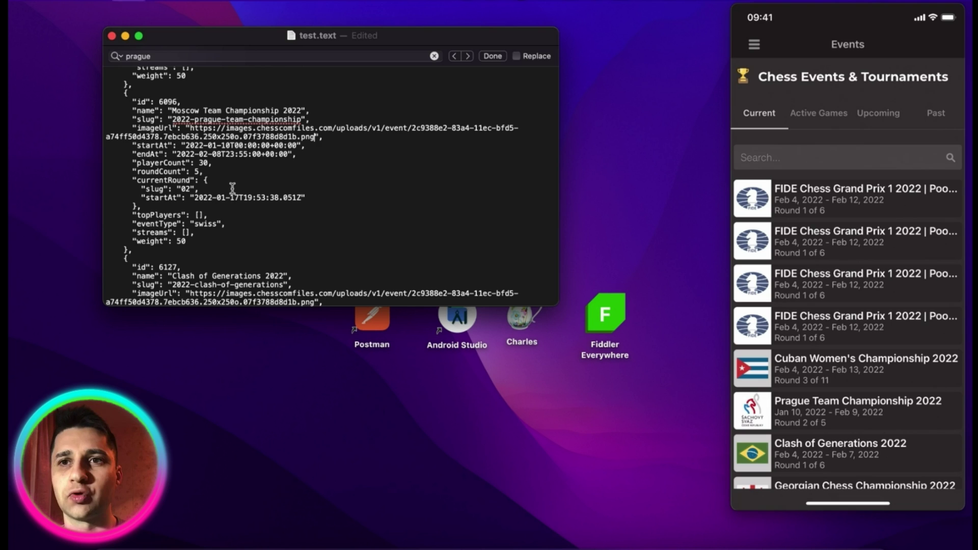
Hide the text editor, rename test.text in the Tets folder as test.json and close the folder.
key("super+h")
left_click_drag(821, 21, 592, 19)
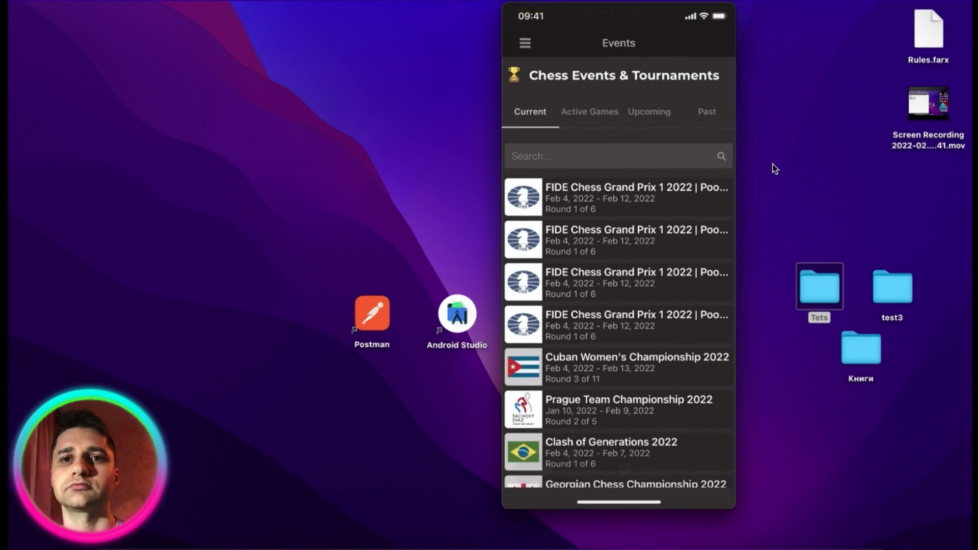
double_click(819, 286)
right_click(305, 84)
left_click(331, 176)
left_click_drag(181, 83, 222, 86)
type("json")
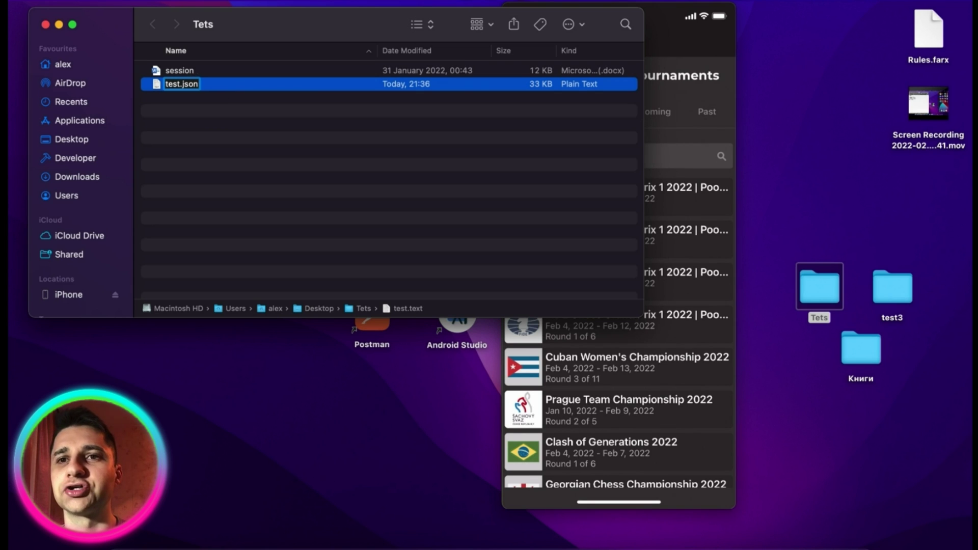
key("Return")
left_click(560, 242)
left_click(45, 24)
Switch to Fiddler Everywhere, place its window beside the phone mirror and show the rules list.
left_click_drag(588, 14, 836, 14)
left_click(469, 542)
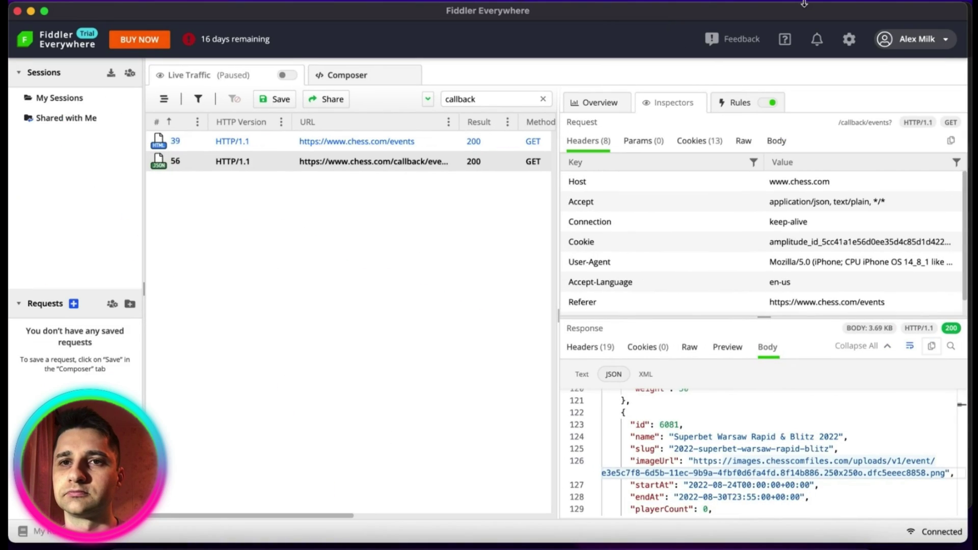
left_click_drag(895, 18, 669, 23)
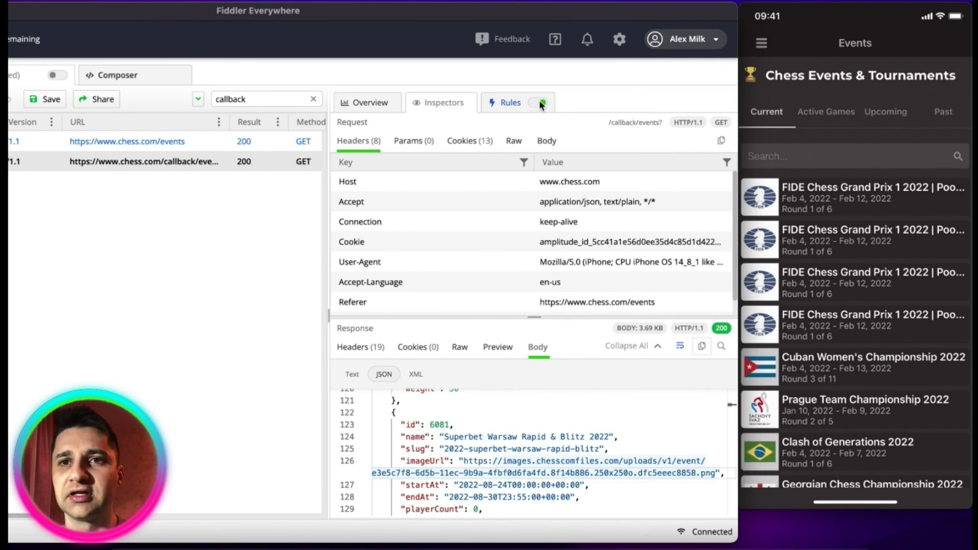
left_click(514, 102)
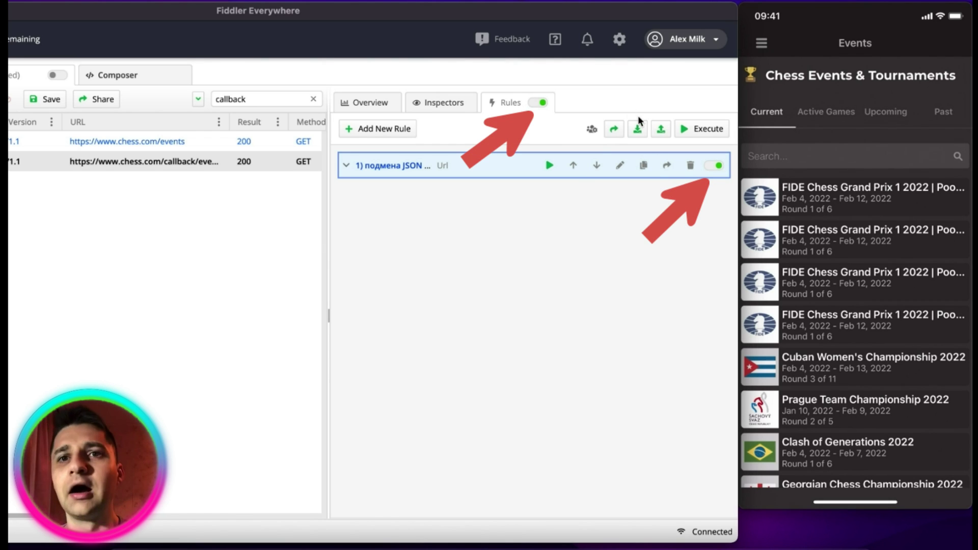
Bring the session list into view and select the newest callback/events request.
mouse_move(763, 413)
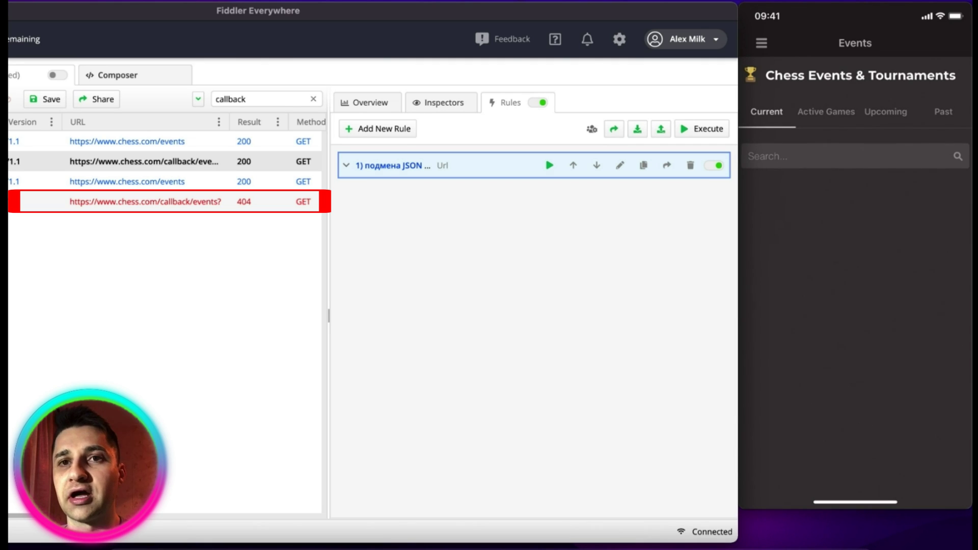
mouse_move(895, 258)
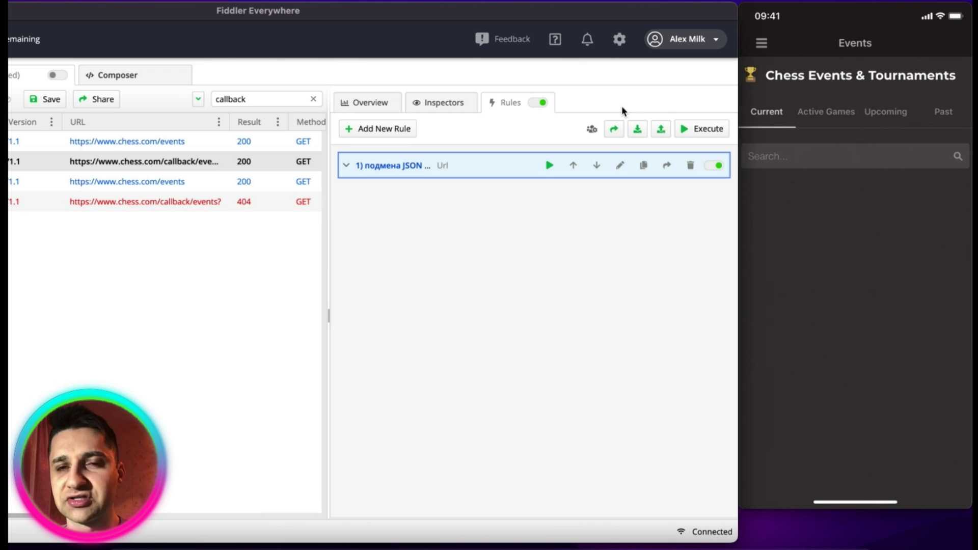
left_click_drag(516, 31, 581, 15)
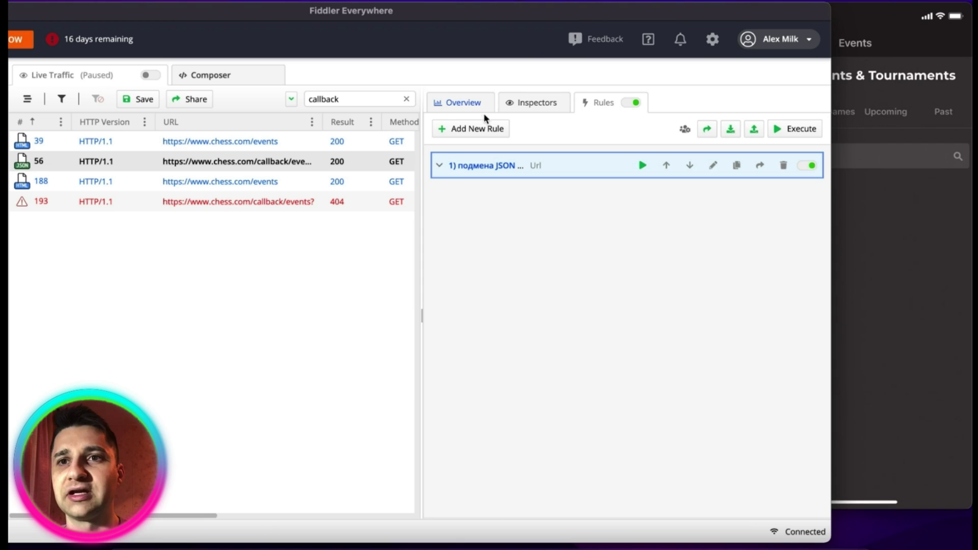
left_click(349, 204)
Set test.json from the Tets folder as the JSON rule's response file, save the rule and check the events on the phone mirror.
left_click(877, 19)
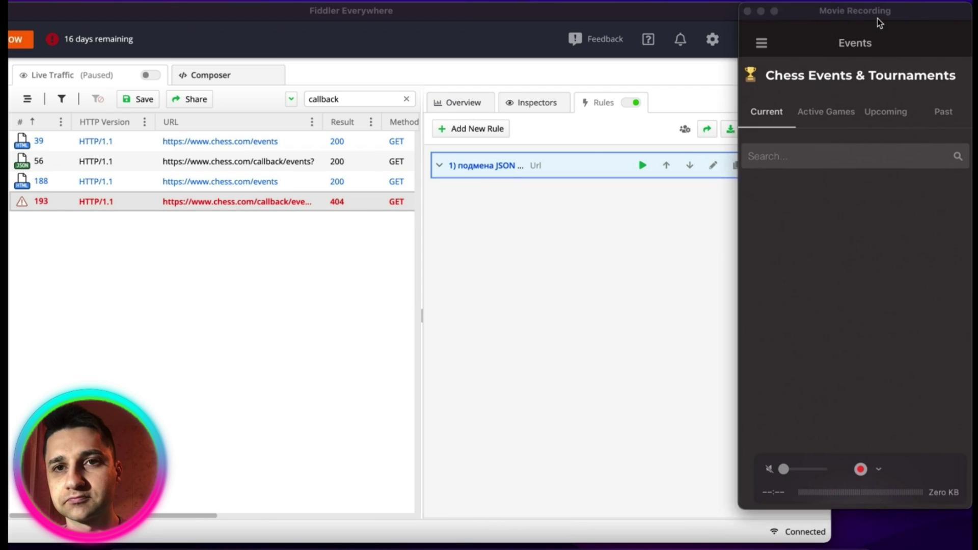
left_click(689, 10)
left_click(739, 165)
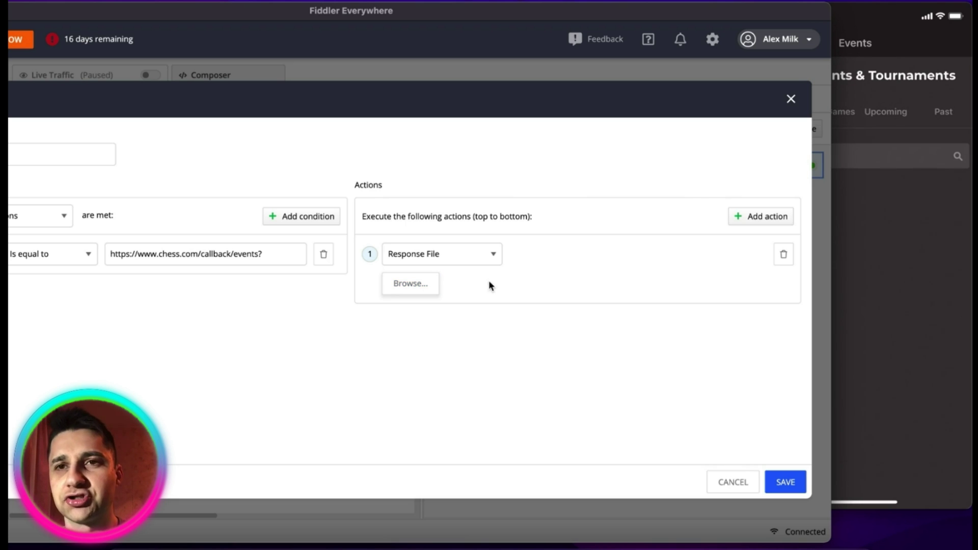
left_click(435, 283)
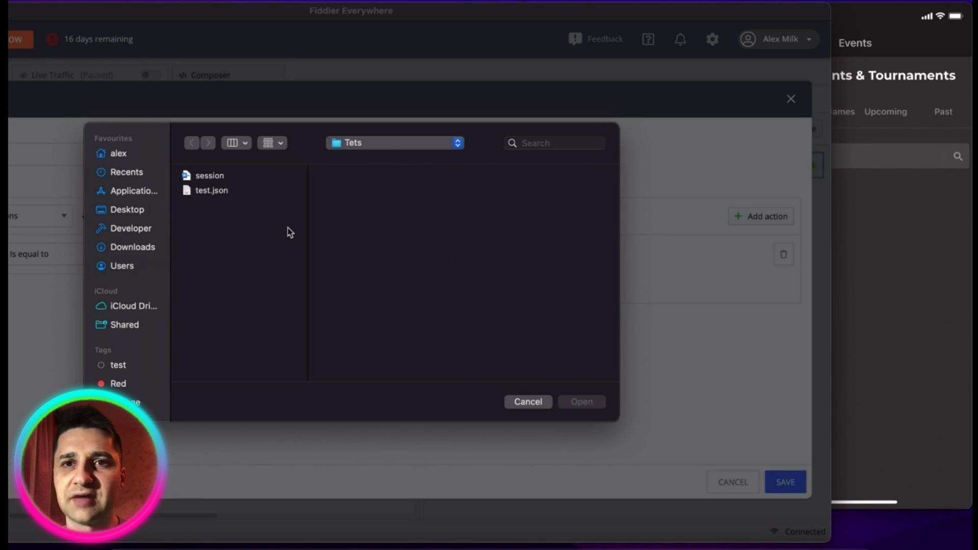
double_click(233, 191)
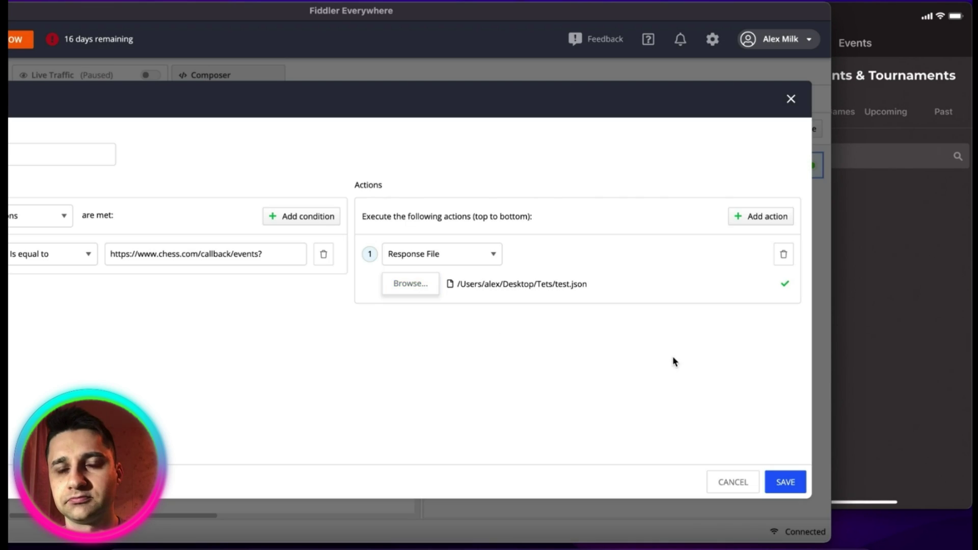
left_click(785, 482)
left_click(873, 26)
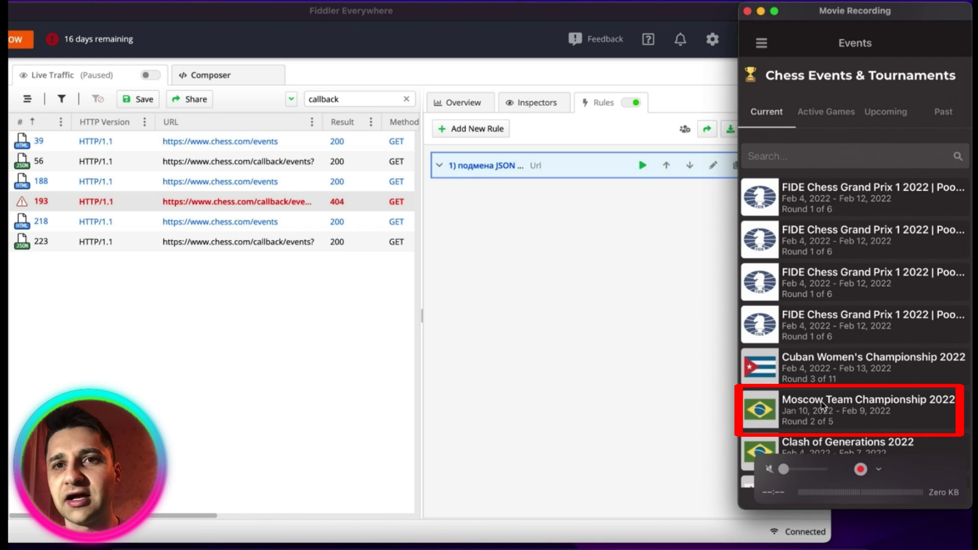
Duplicate the JSON rule and rename the copy as "подмена status code", copied from the session document in Word.
left_click(587, 292)
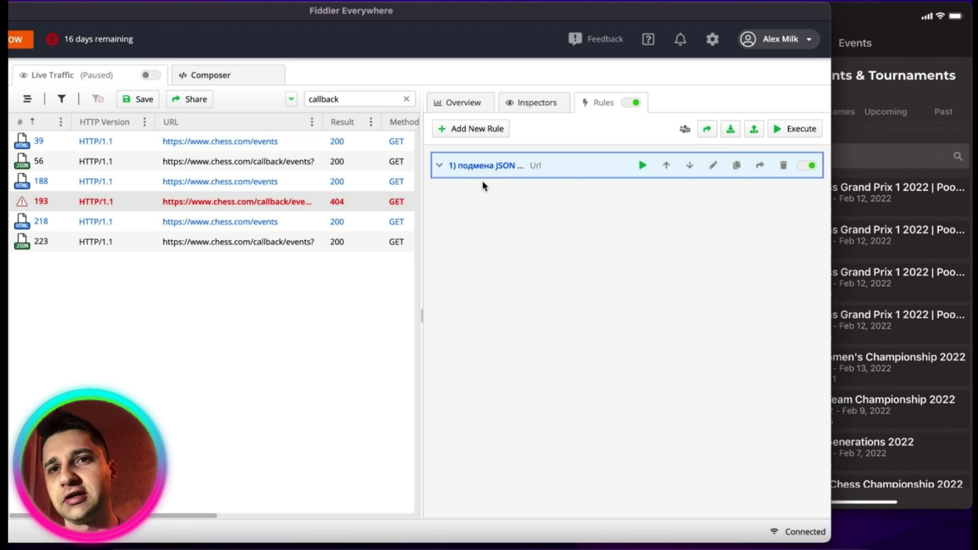
left_click(741, 166)
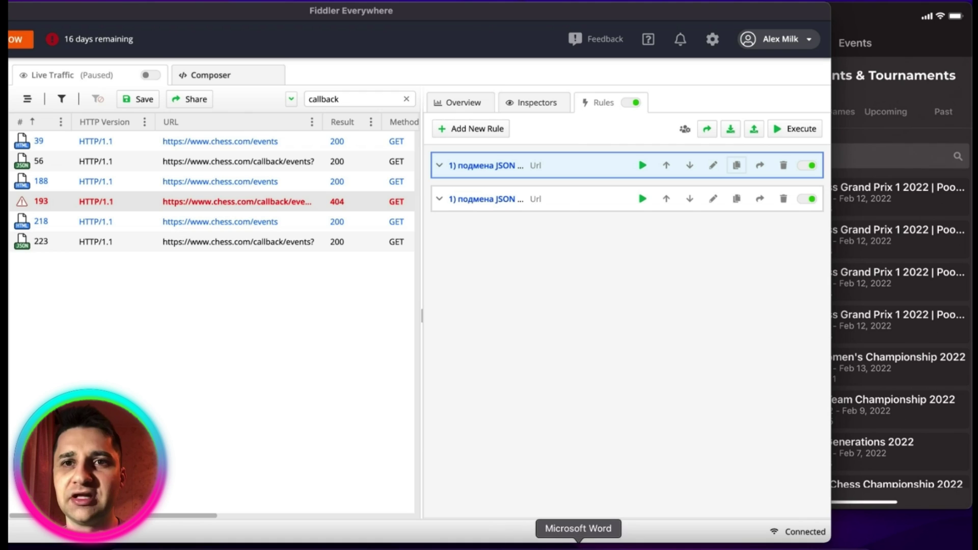
left_click(578, 546)
left_click_drag(165, 158, 36, 158)
key("super+c")
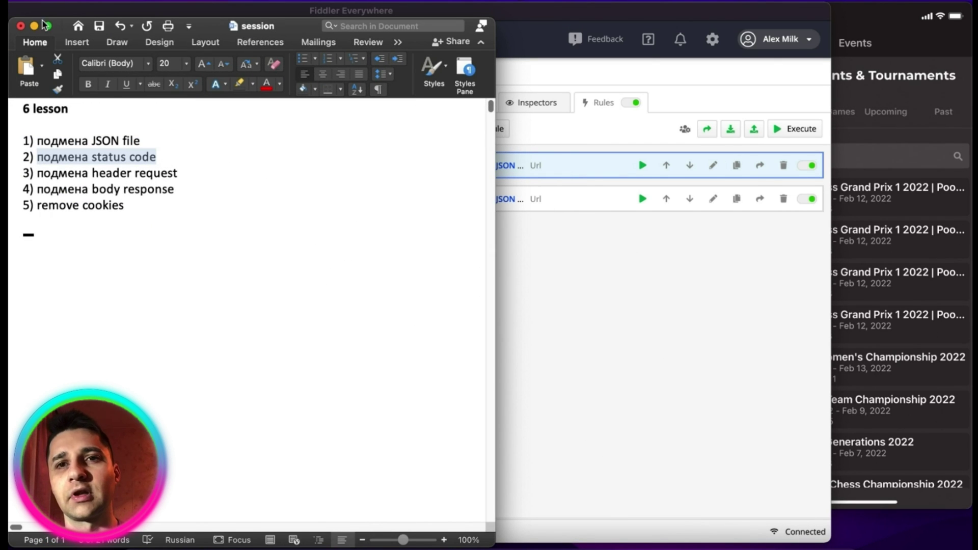
left_click(604, 174)
left_click(713, 199)
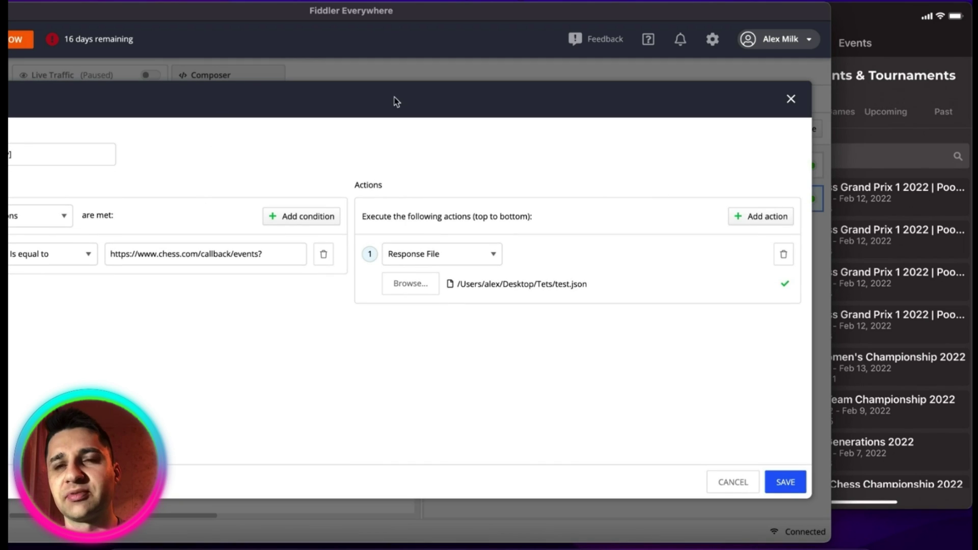
left_click_drag(206, 154, 74, 157)
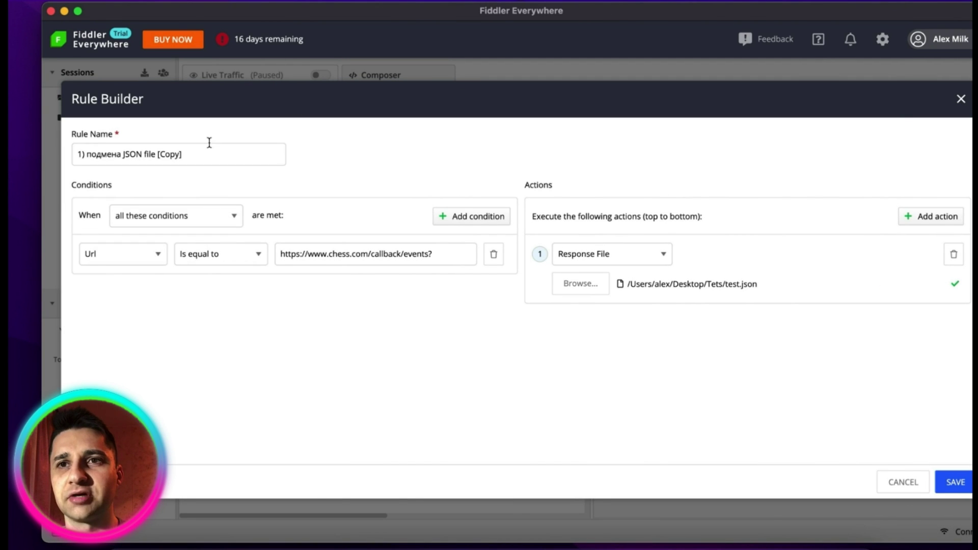
key("super+v")
Set the status code rule's action to Predefined Response with 502_Unreachable.dat and save the rule.
left_click(607, 258)
scroll(605, 310, "down", 3)
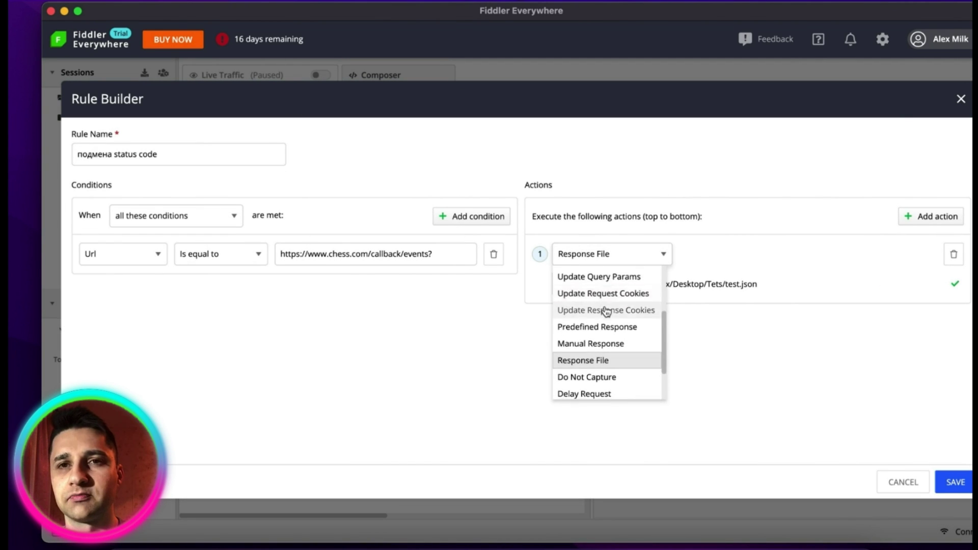
scroll(610, 367, "up", 2)
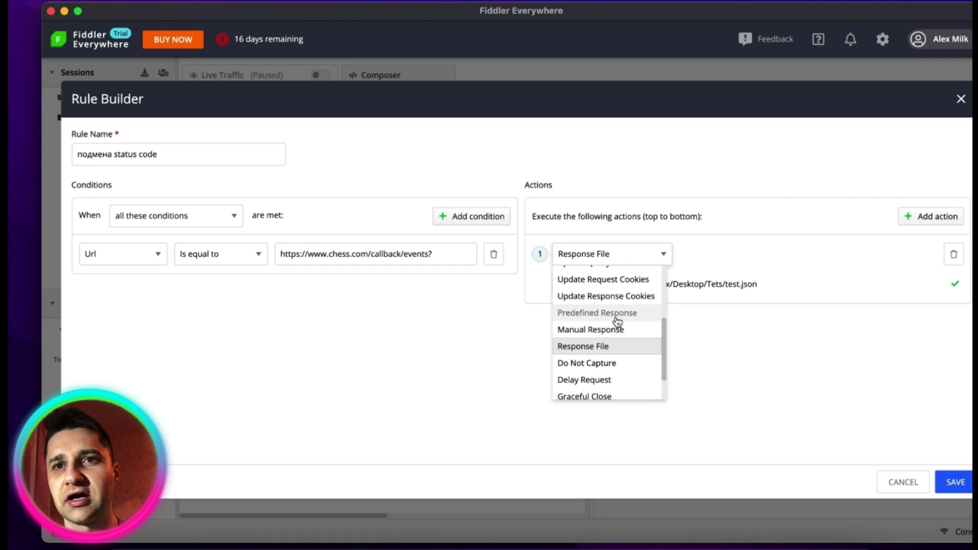
left_click(618, 313)
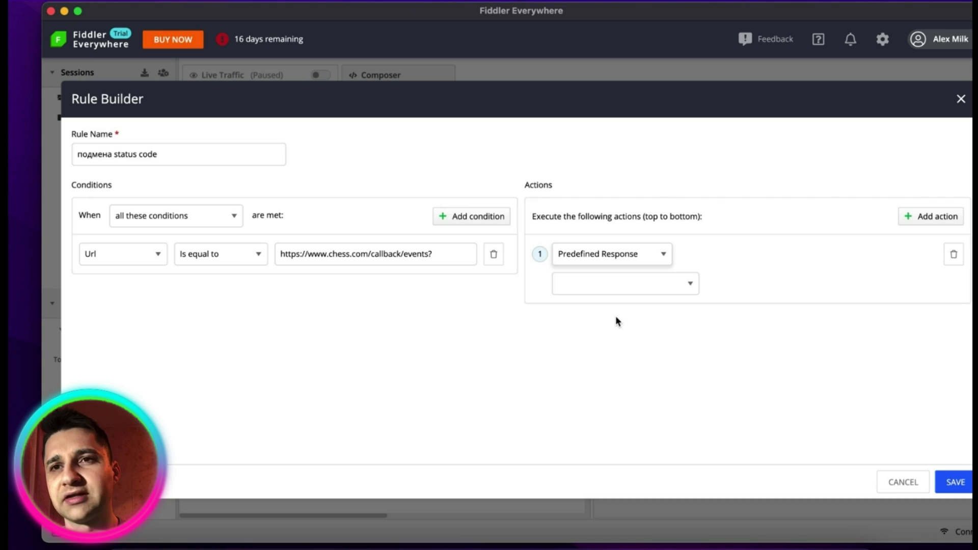
left_click(602, 287)
scroll(604, 363, "down", 3)
left_click(602, 387)
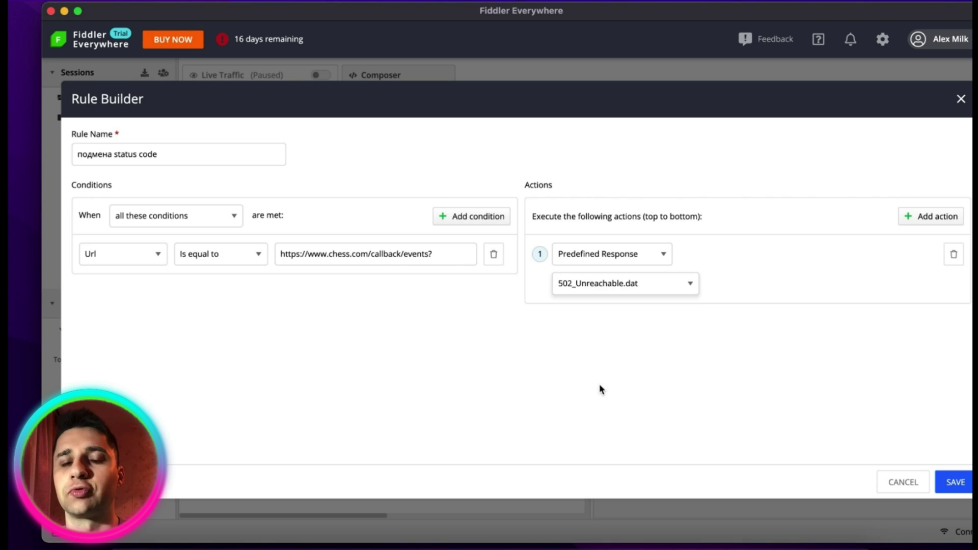
left_click(955, 482)
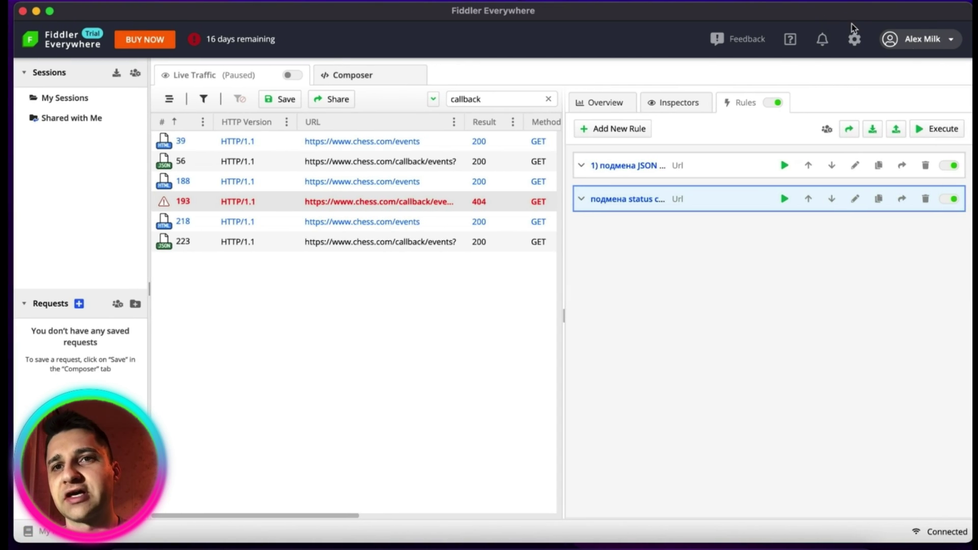
Disable the JSON rule while keeping the status code rule active, and select the callback/events request that returned 502.
left_click(950, 164)
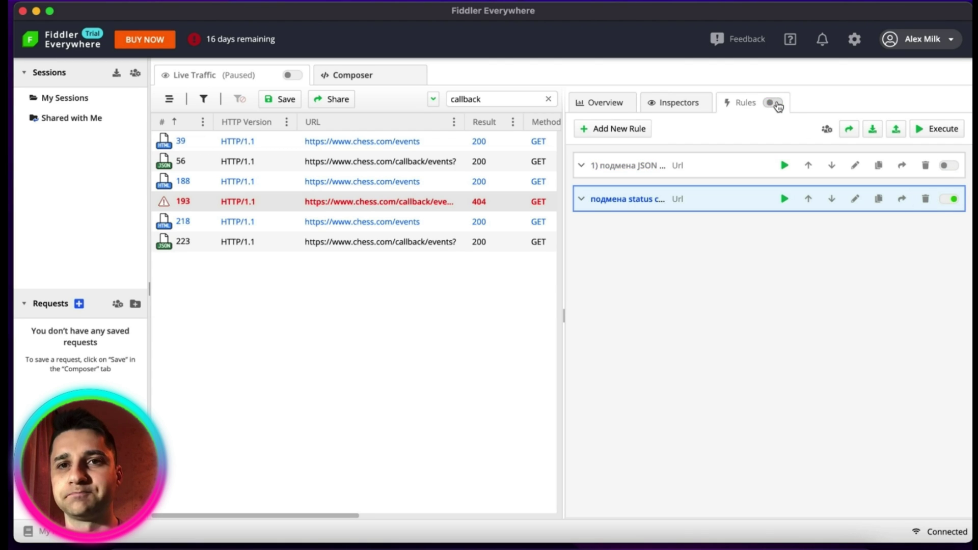
left_click(953, 203)
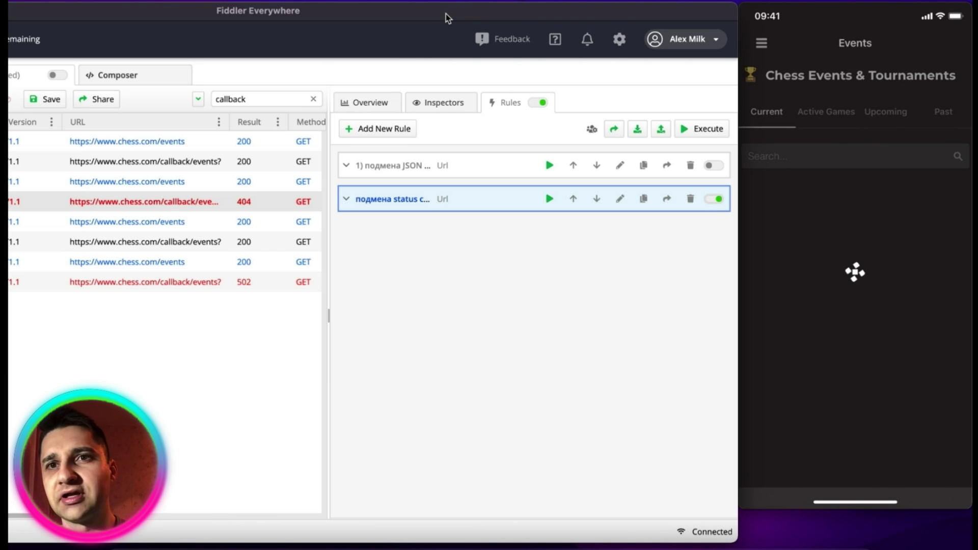
left_click_drag(438, 19, 560, 20)
left_click(371, 282)
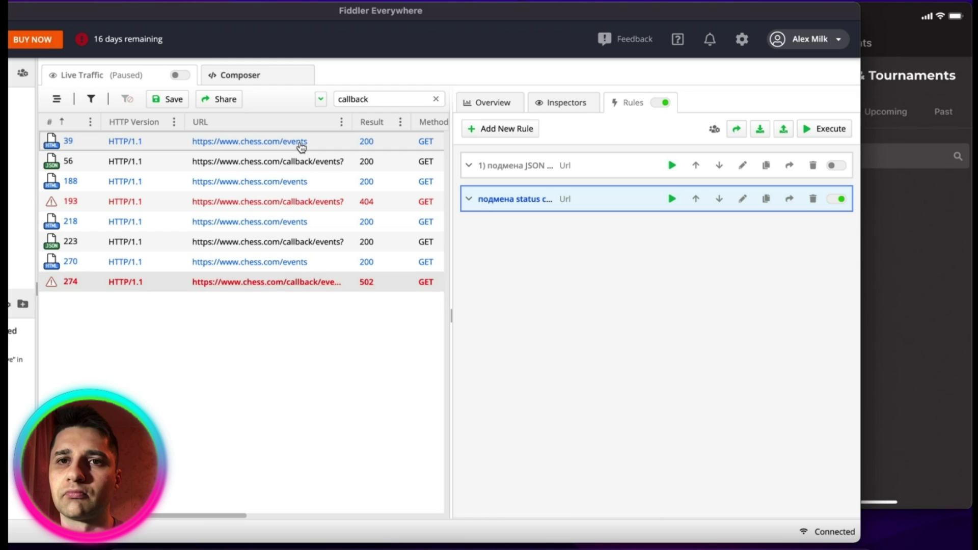
left_click(301, 146)
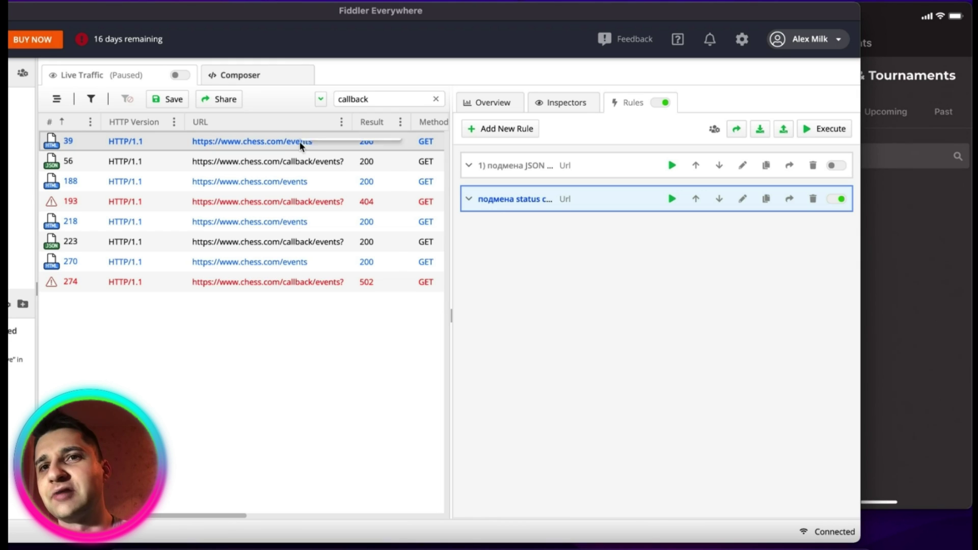
right_click(301, 146)
left_click(336, 335)
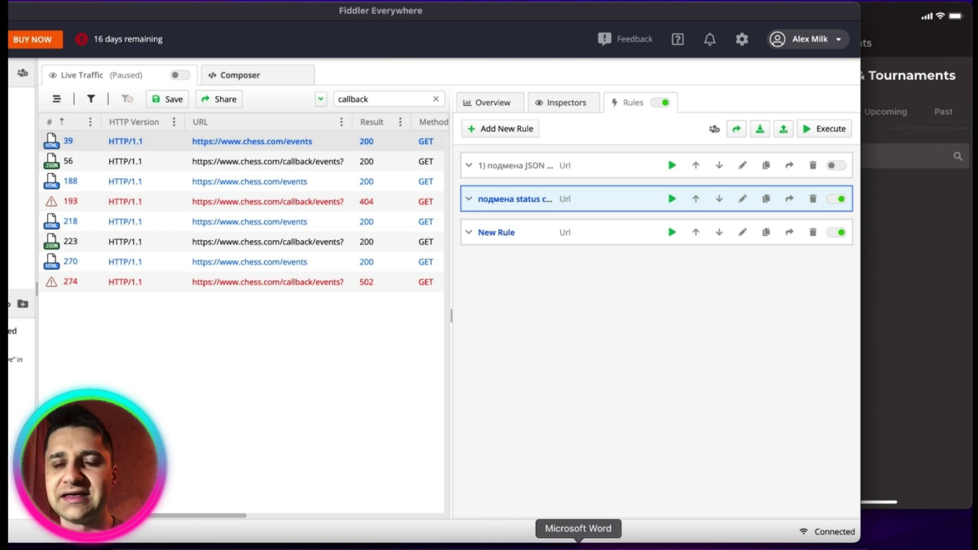
Copy the line "3) подмена header request" from the session document in Word and return to Fiddler Everywhere.
left_click(579, 546)
left_click(161, 173)
left_click_drag(194, 177, 79, 176)
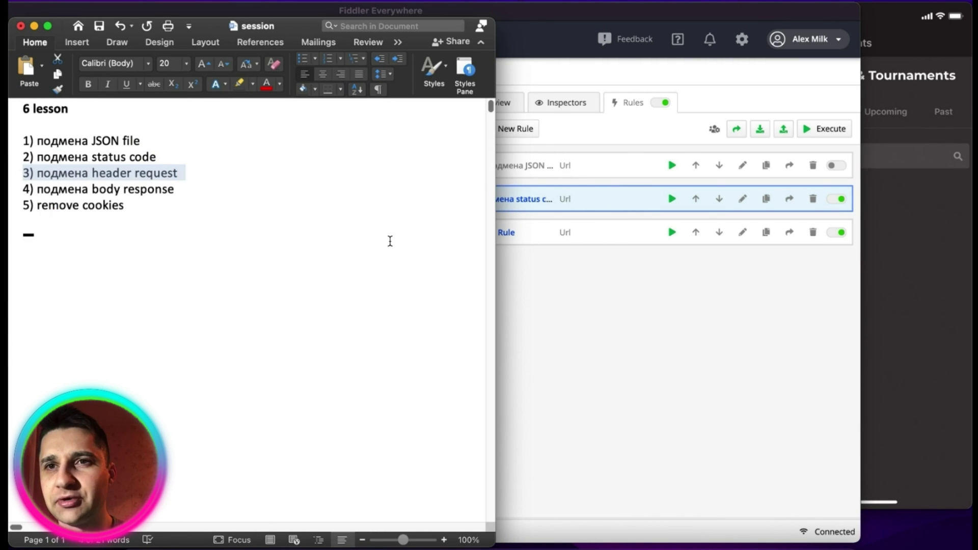
left_click(677, 316)
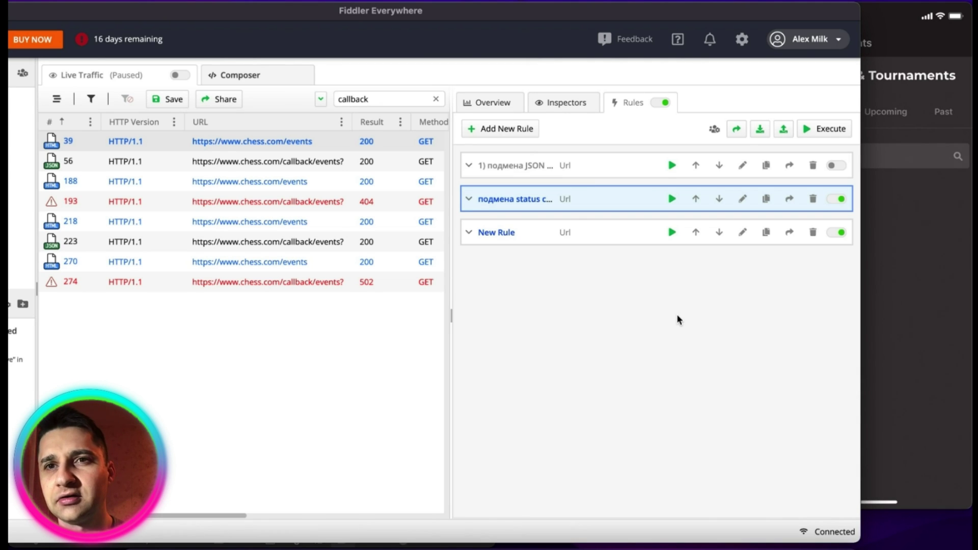
Bring up ChessTV on the phone mirror, clear the callback filter and filter the captured sessions by "twitch".
key("super+Tab")
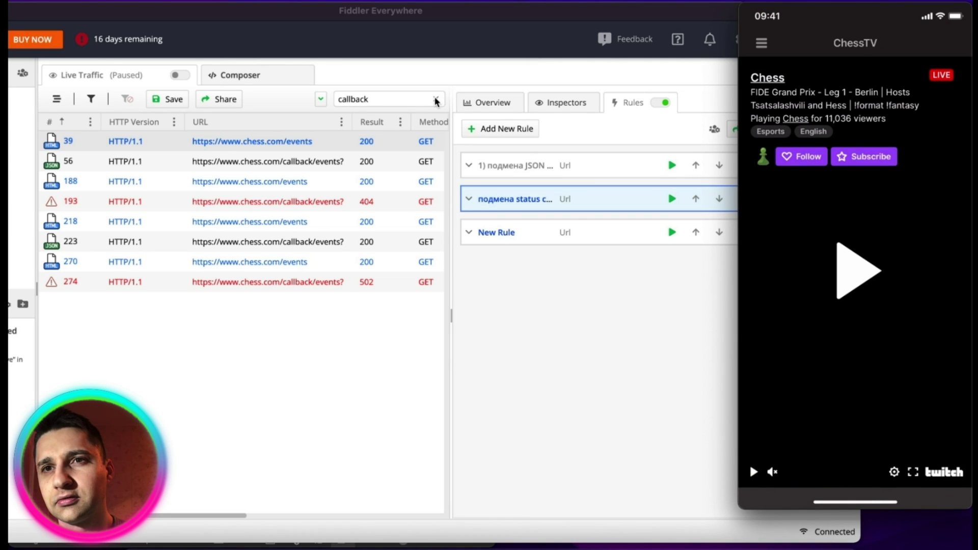
left_click(436, 101)
left_click(437, 100)
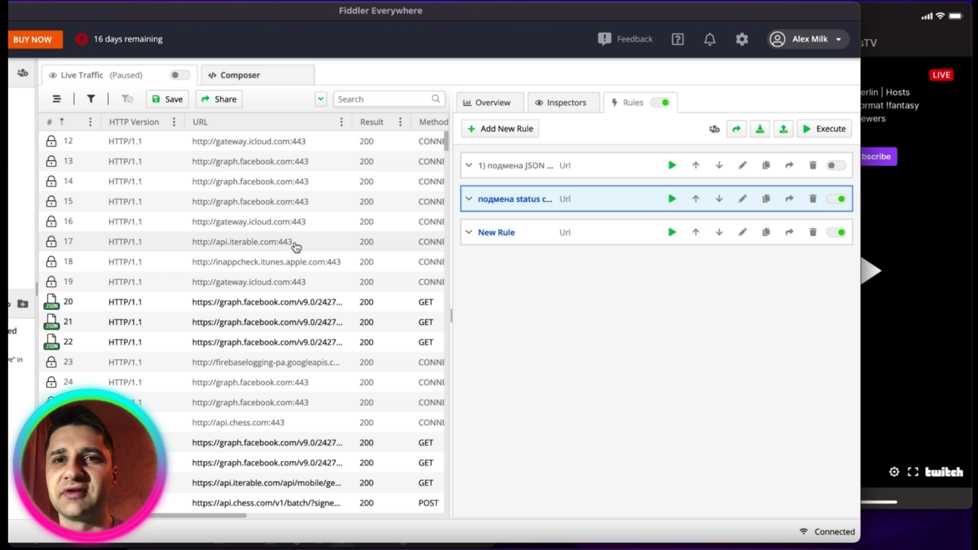
scroll(295, 247, "down", 1)
left_click(866, 99)
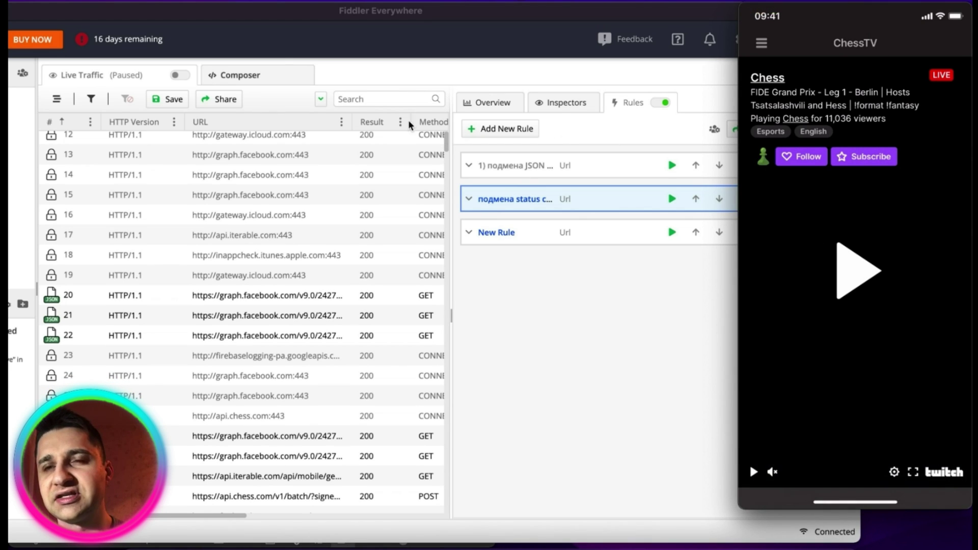
left_click(388, 105)
type("twitch")
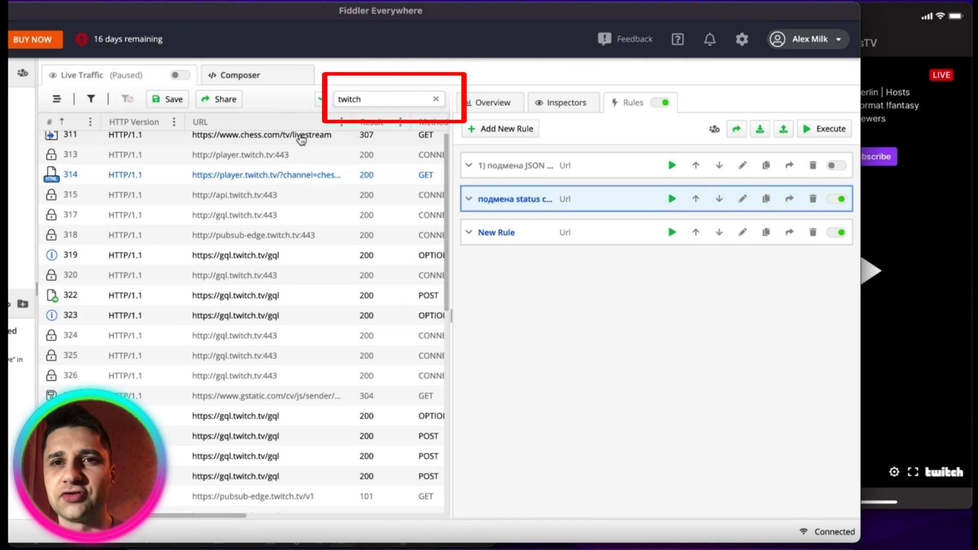
scroll(295, 185, "up", 1)
scroll(295, 185, "down", 5)
scroll(295, 185, "up", 5)
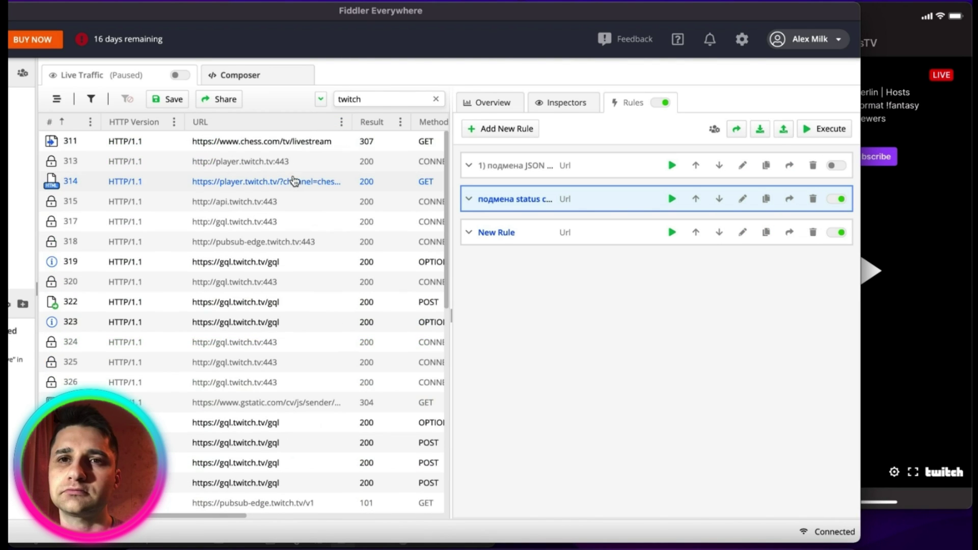
Inspect the request headers of the player.twitch.tv GET request and copy its URL.
left_click(295, 187)
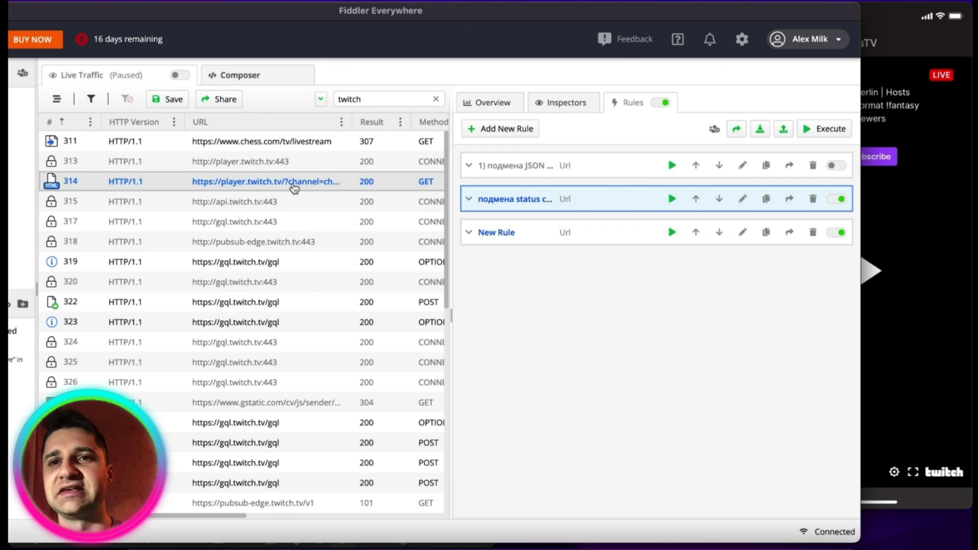
double_click(295, 188)
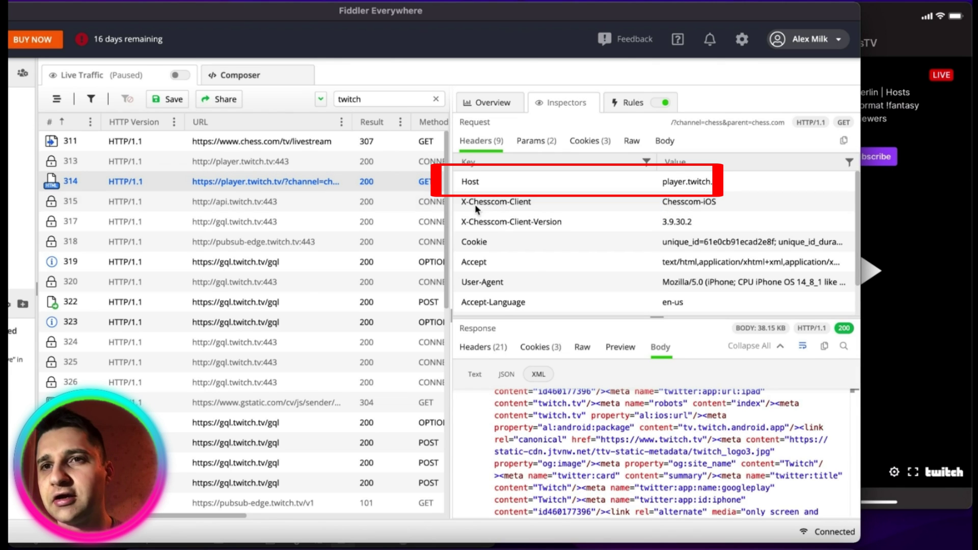
scroll(530, 277, "down", 2)
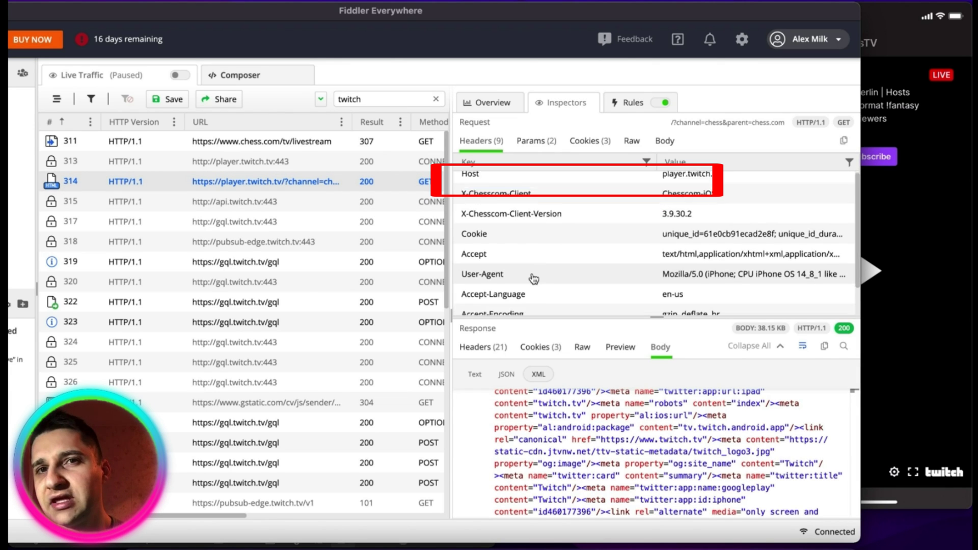
right_click(303, 183)
mouse_move(335, 355)
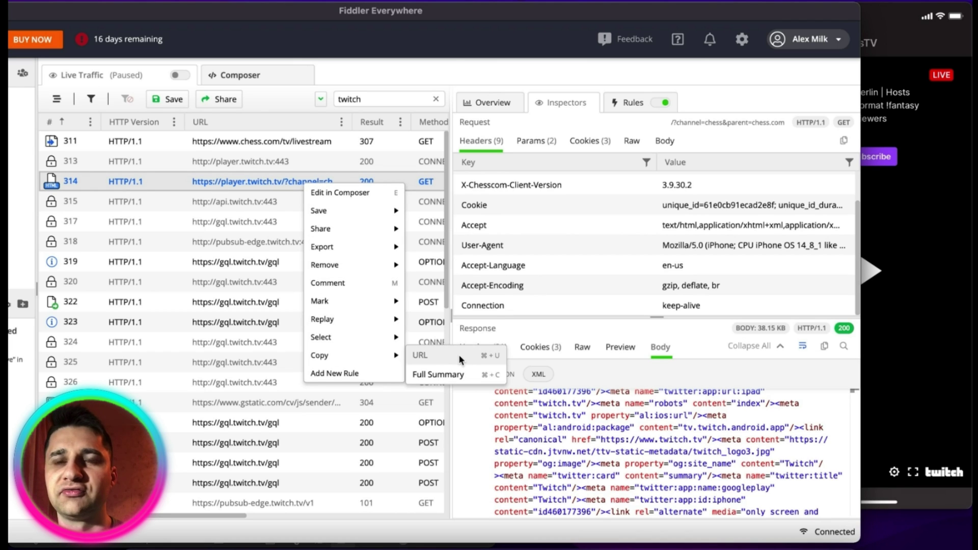
left_click(461, 356)
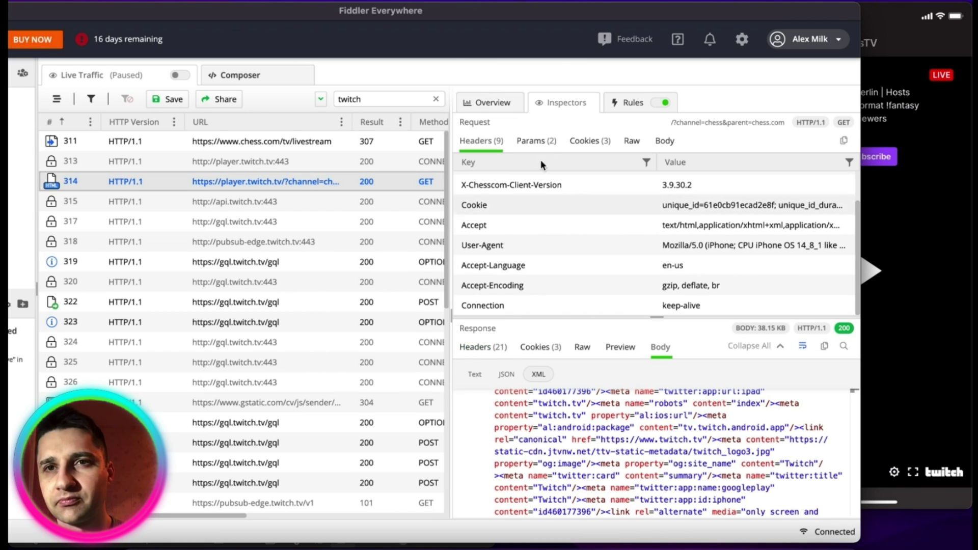
Edit the new rule and replace its URL condition with the copied player.twitch.tv/?channel=chess&parent=chess.com address.
left_click(619, 102)
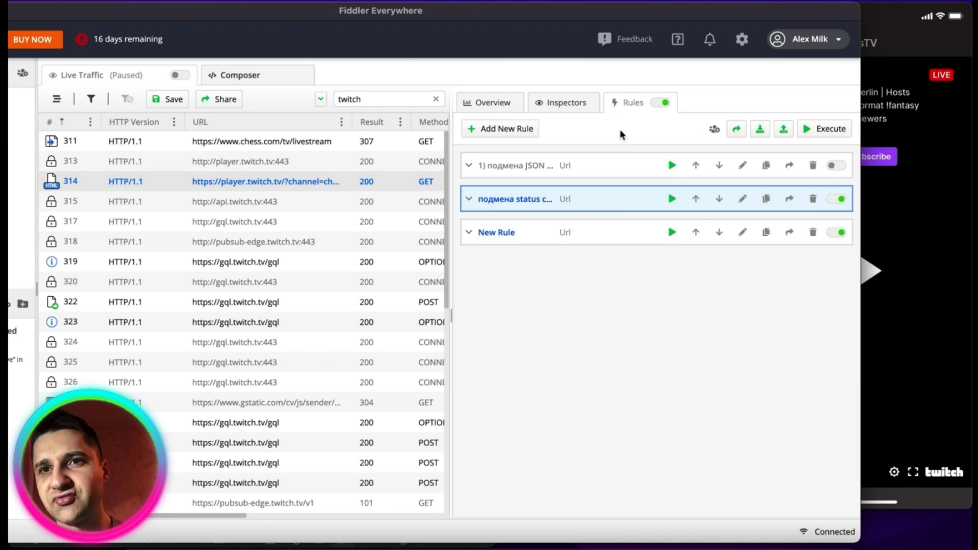
left_click(742, 233)
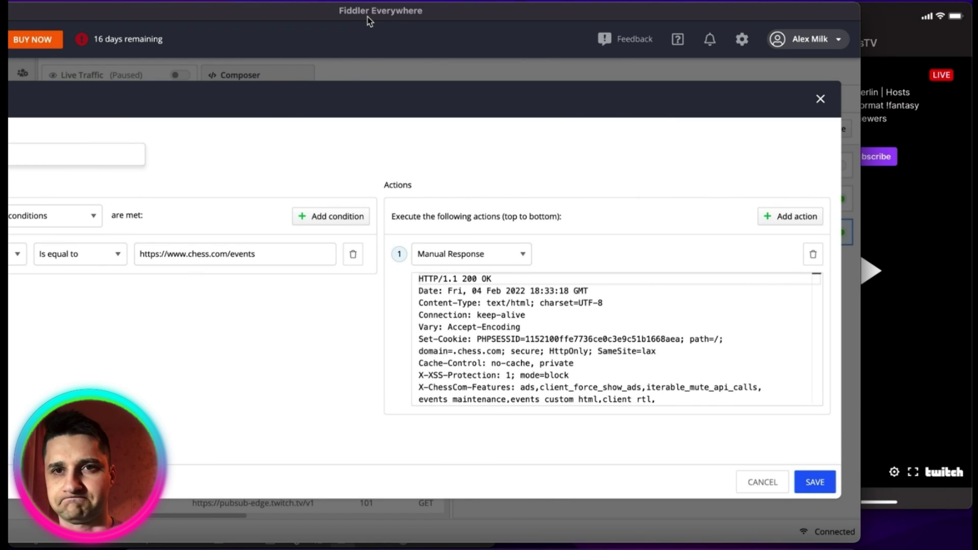
left_click_drag(272, 255, 247, 257)
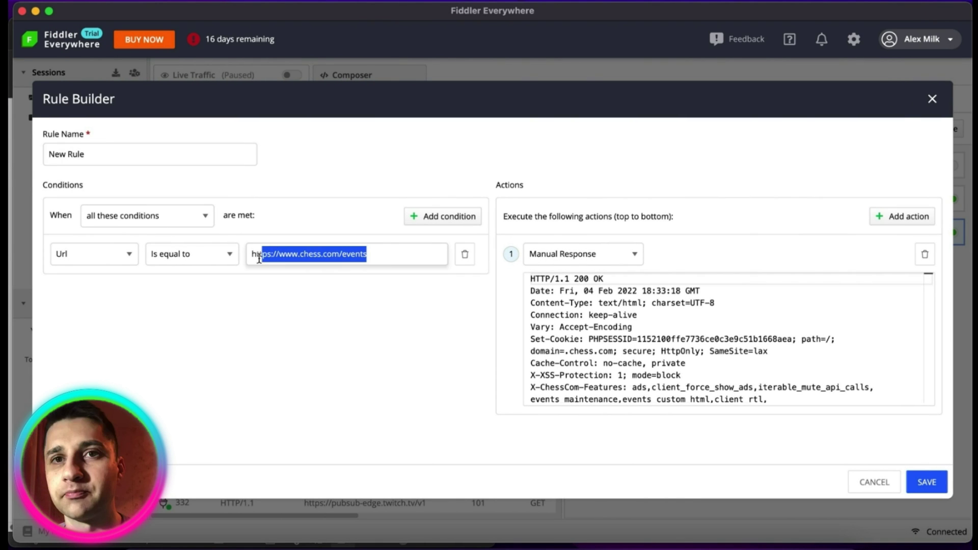
key("super+v")
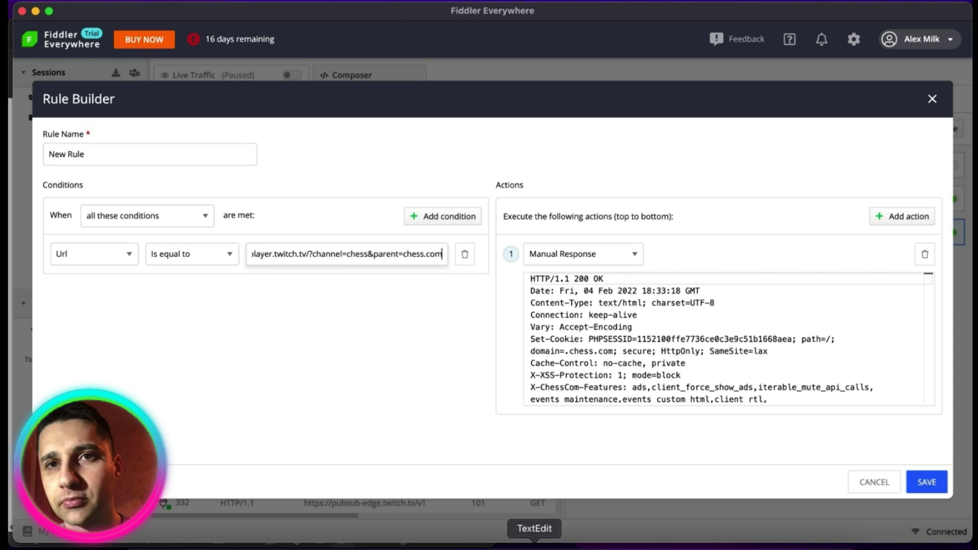
Rename the rule "3) подмена header request", copied from the session document in Word, and save it.
left_click(561, 525)
left_click_drag(186, 180, 23, 174)
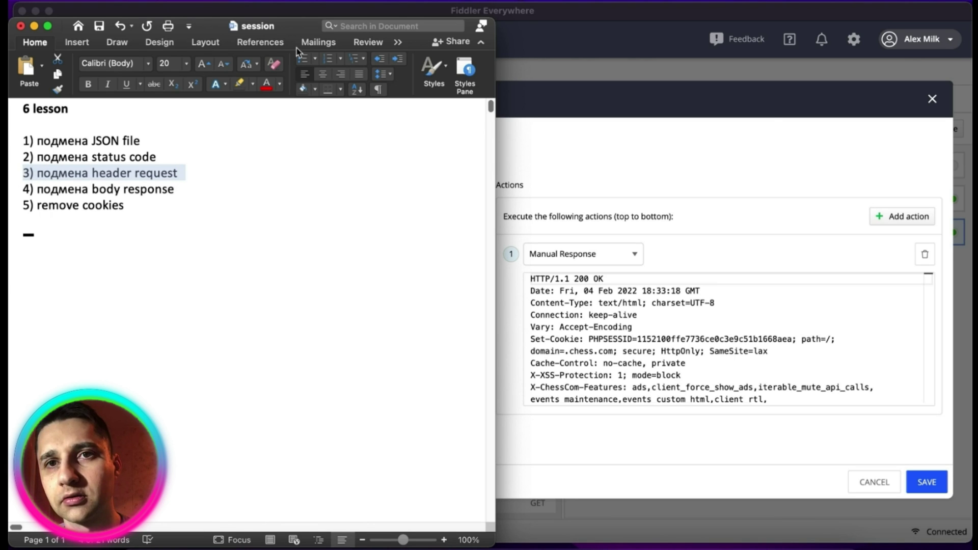
left_click(34, 25)
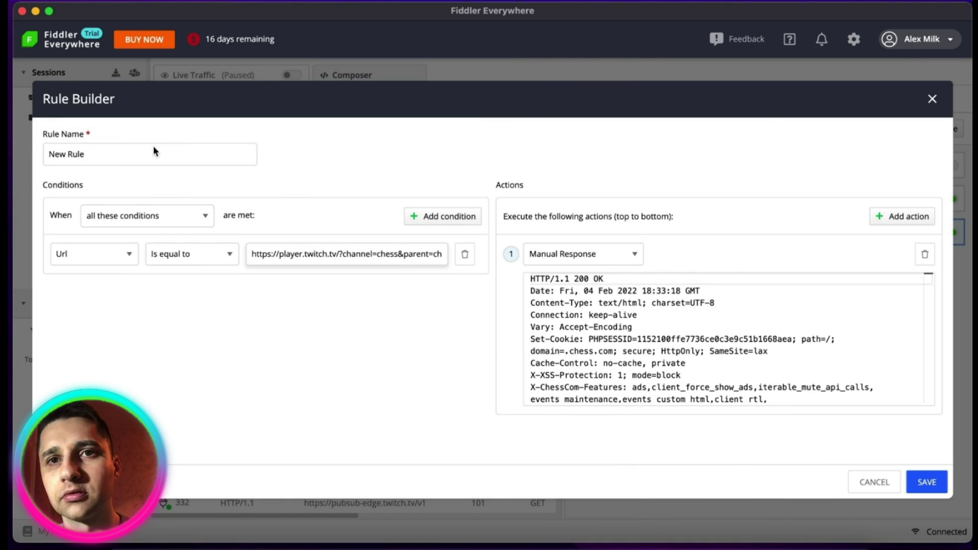
left_click_drag(153, 150, 51, 151)
key("cmd+v")
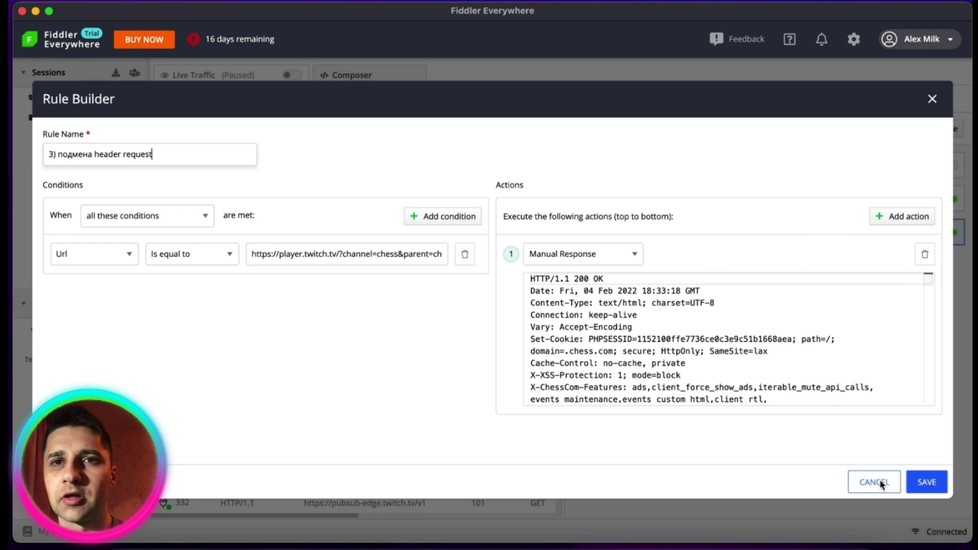
left_click(921, 480)
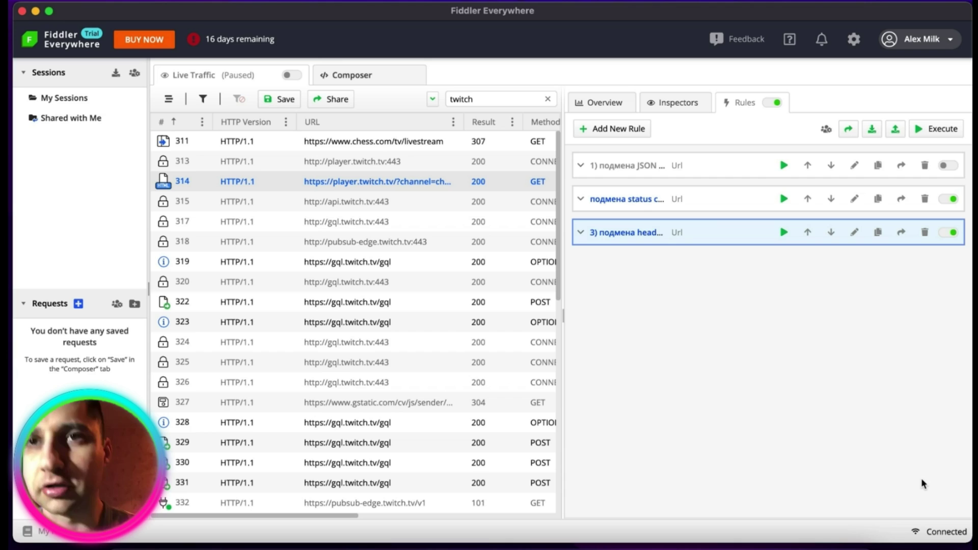
Inspect the player.twitch.tv request again and copy its Host header to the clipboard.
double_click(404, 183)
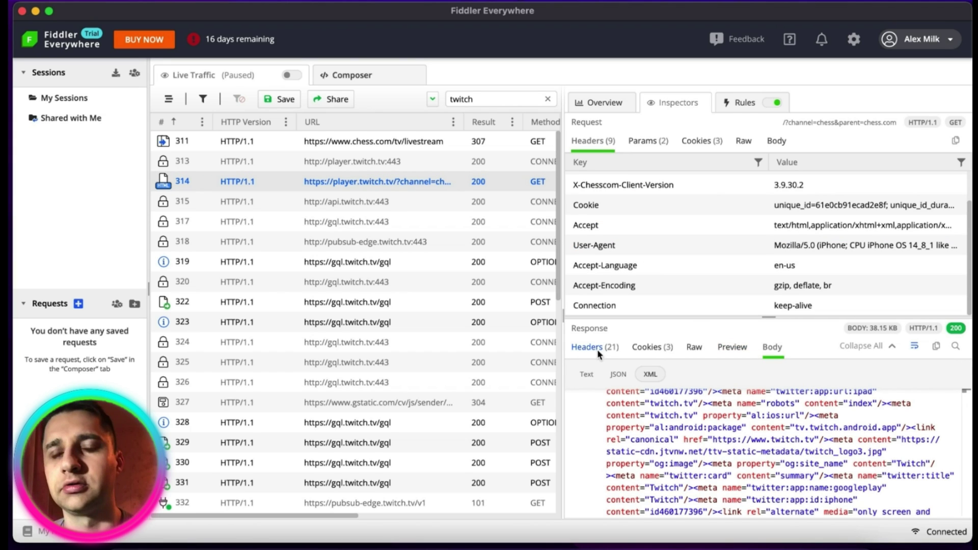
scroll(622, 206, "up", 3)
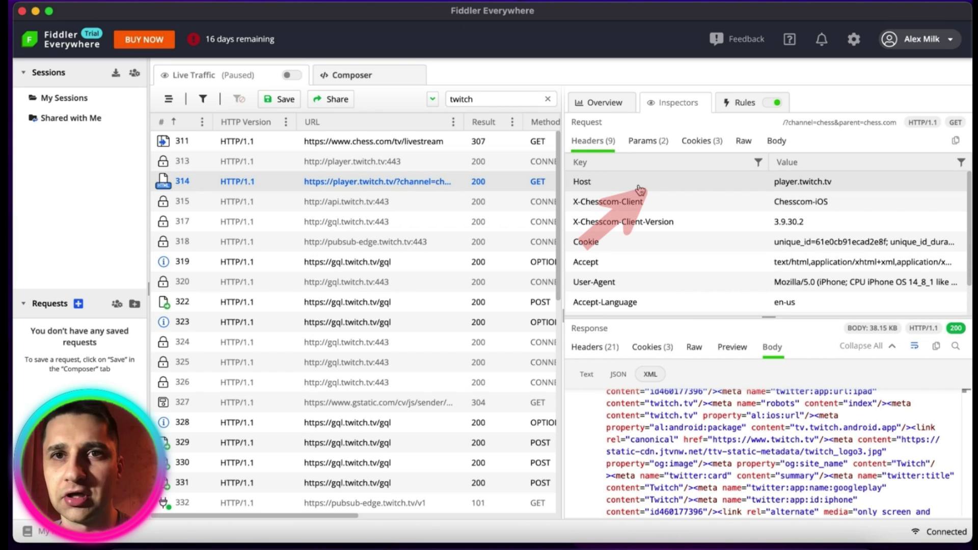
key("cmd+c")
right_click(657, 184)
left_click(685, 212)
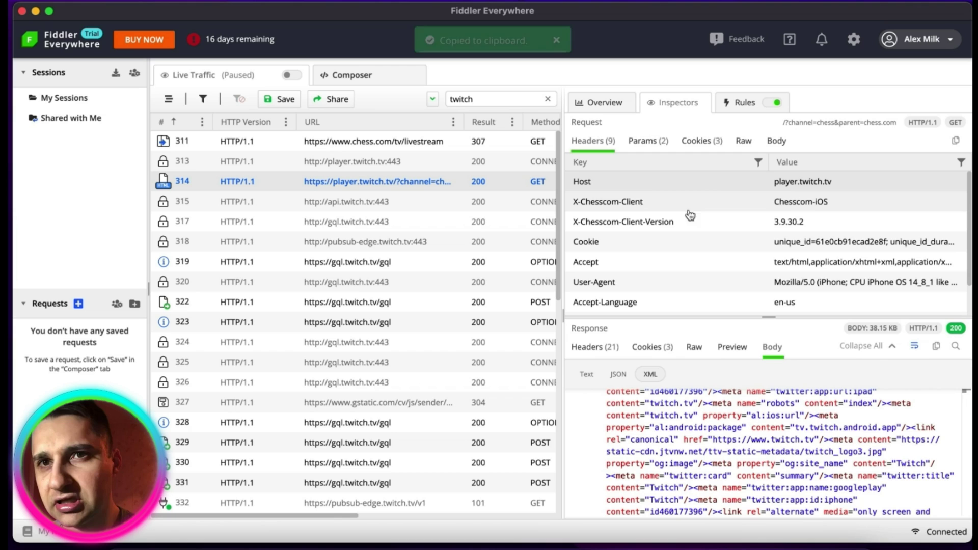
Edit the rule "3) подмена header request" and change its action from a manual response to Update Request Header.
left_click(735, 103)
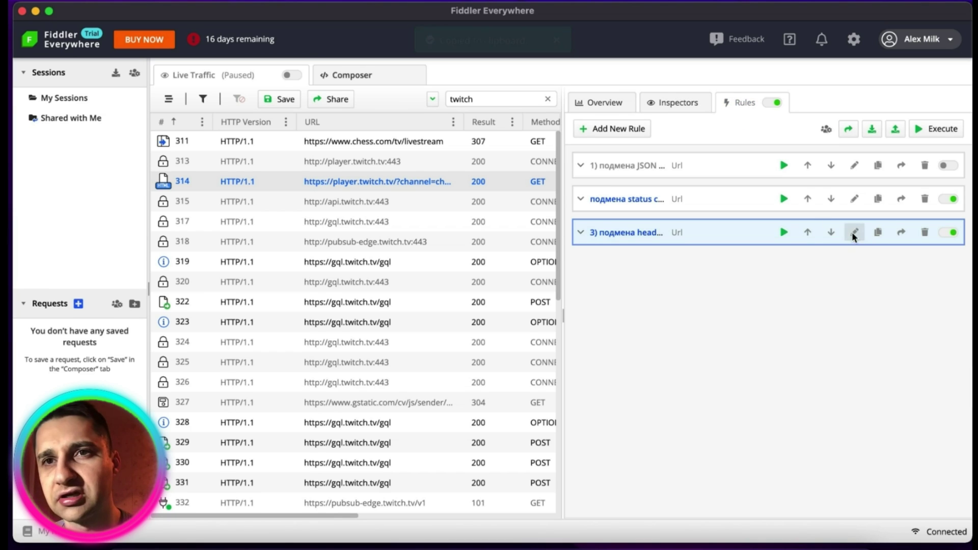
left_click(852, 232)
left_click(633, 253)
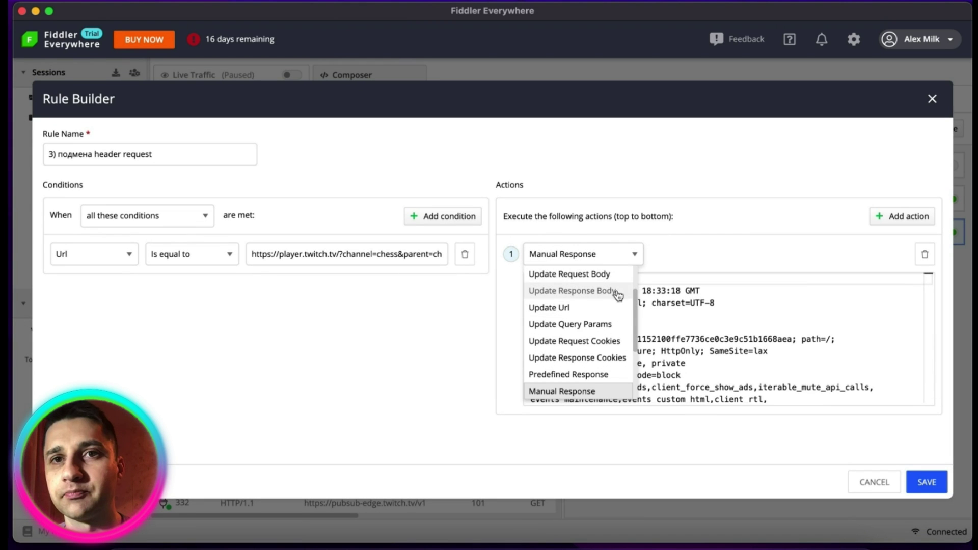
scroll(615, 320, "up", 3)
scroll(614, 319, "down", 4)
scroll(614, 320, "down", 3)
scroll(615, 319, "up", 3)
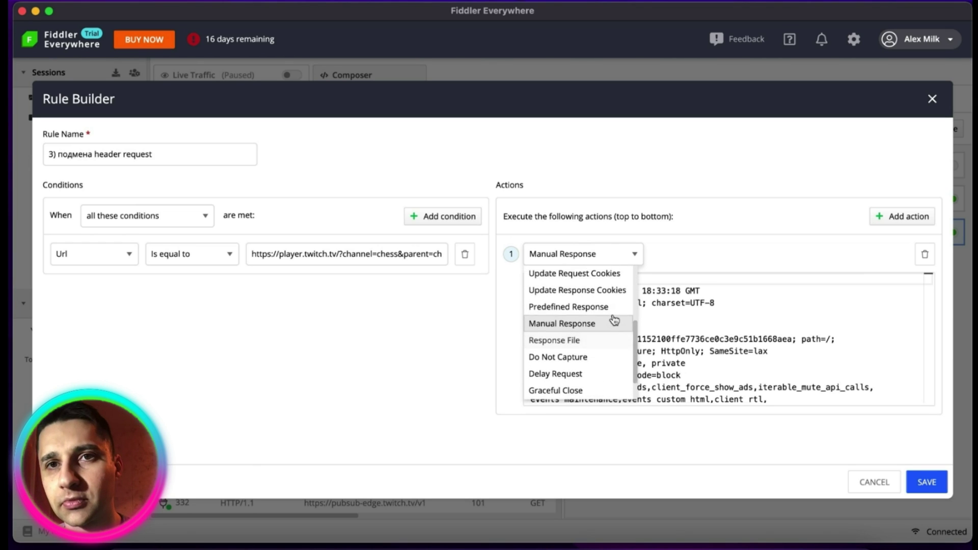
scroll(615, 320, "down", 4)
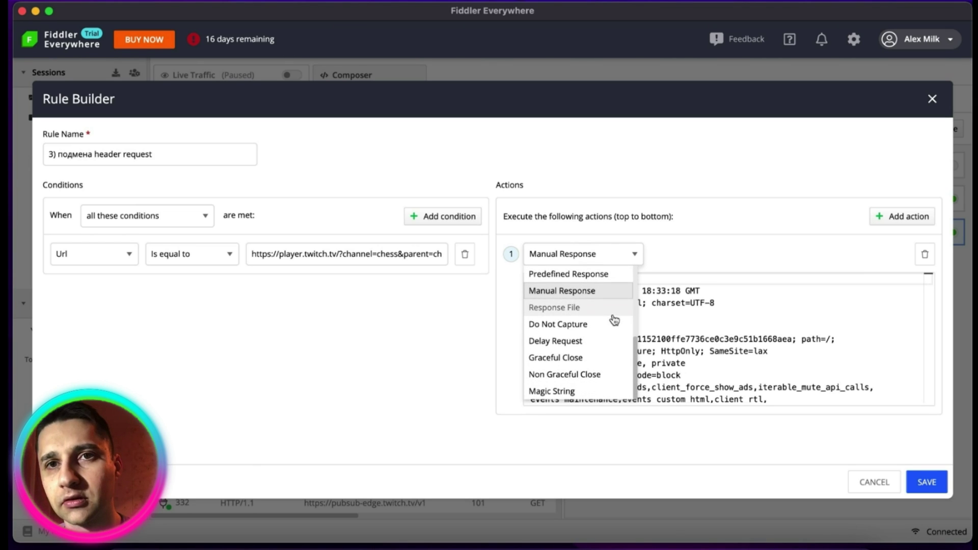
scroll(614, 320, "up", 8)
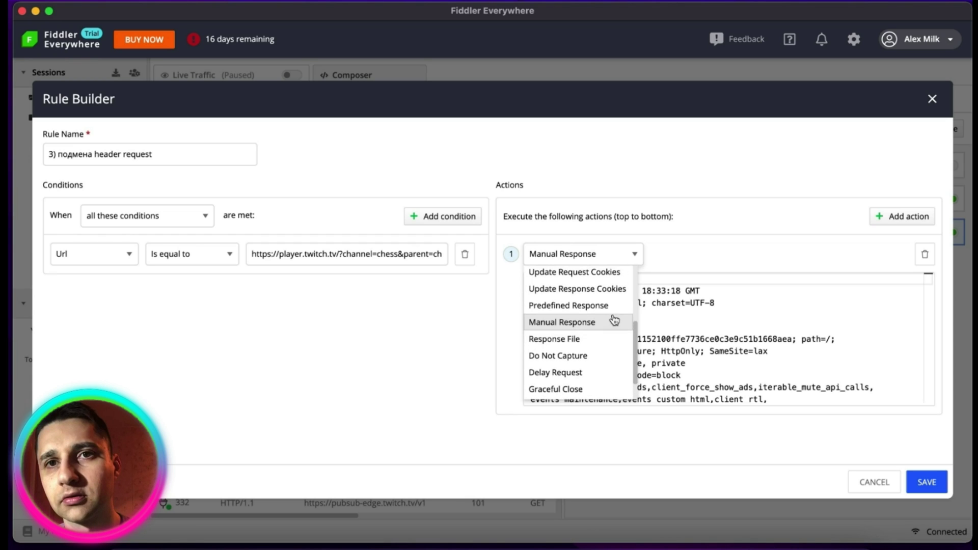
scroll(615, 320, "up", 1)
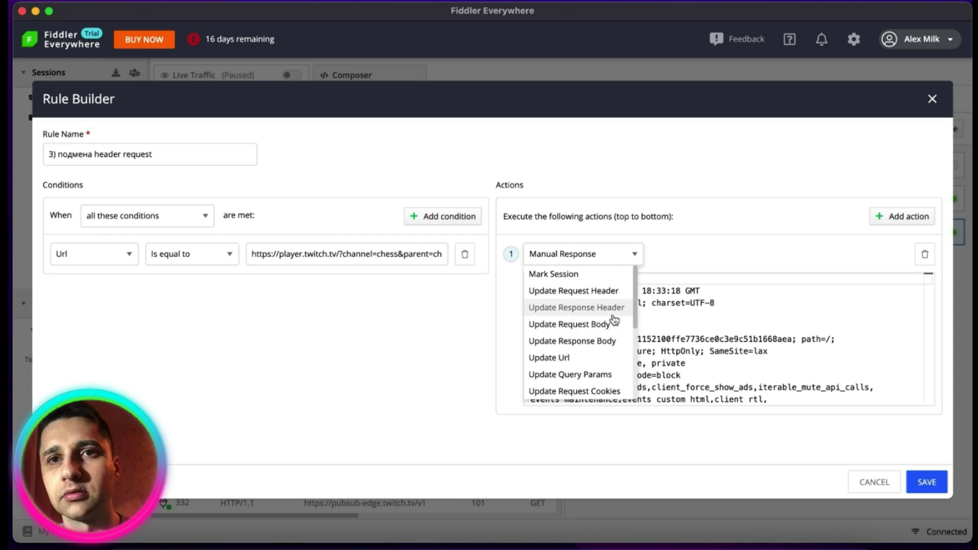
left_click(611, 290)
Set the action's header key to Host and its value to youtube.com, and save the rule.
left_click(694, 253)
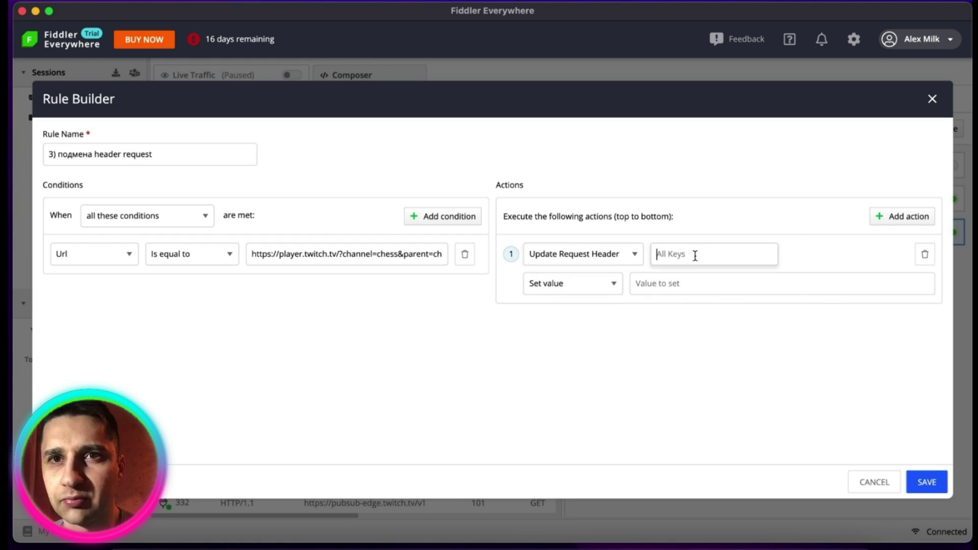
key("super+v")
left_click_drag(745, 255, 674, 255)
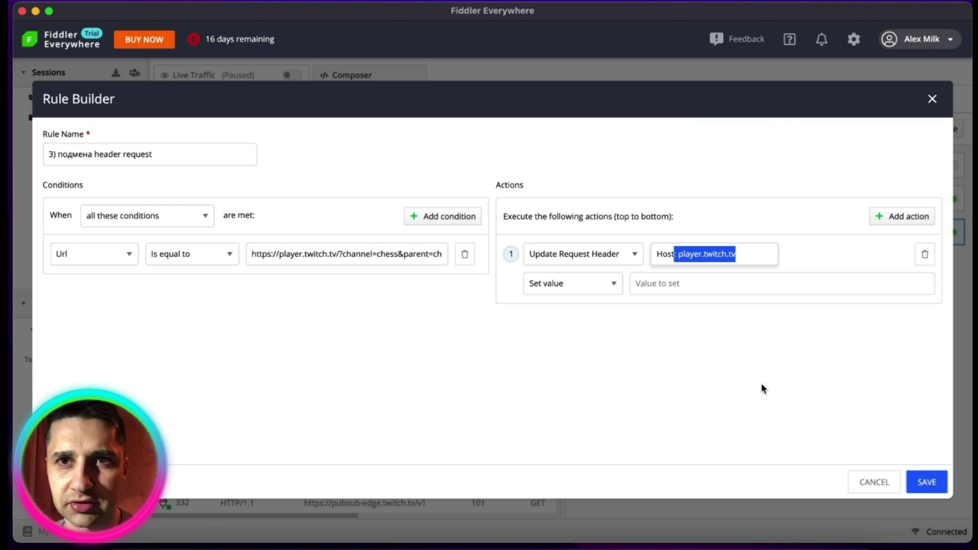
key("BackSpace")
left_click(697, 286)
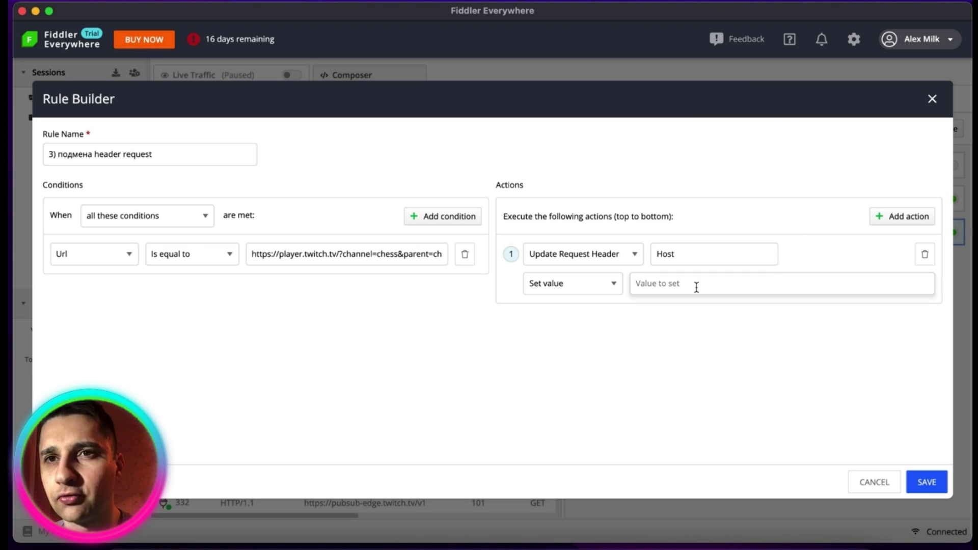
type("youtube.com")
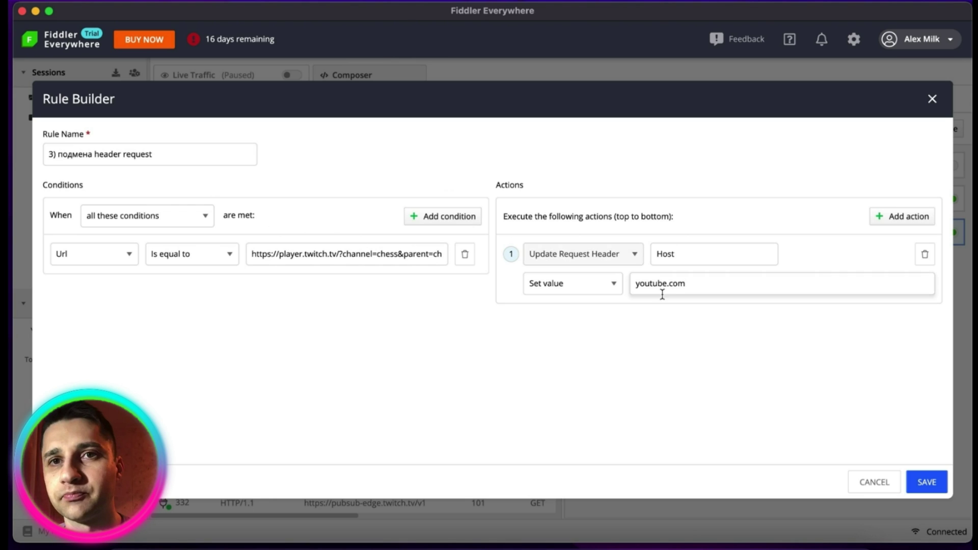
left_click(919, 484)
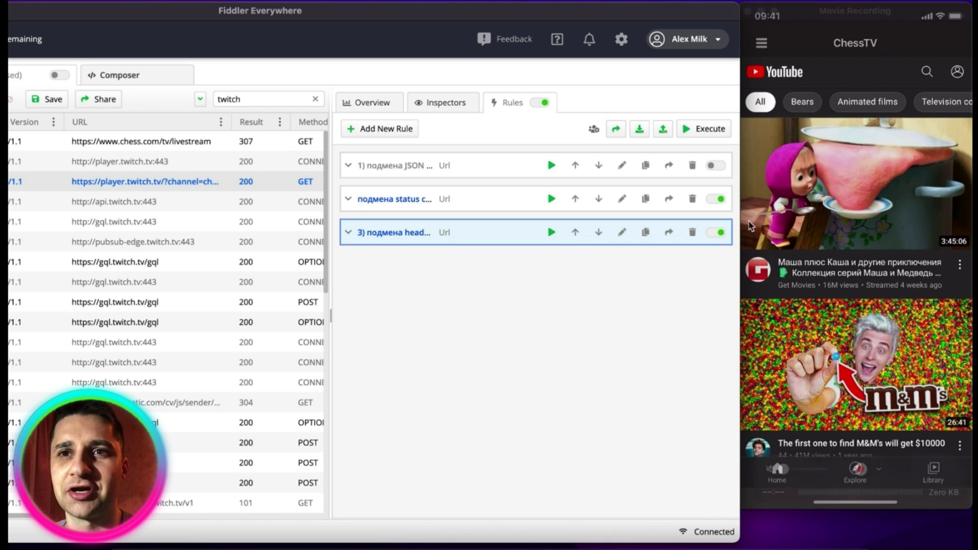
Disable the status code and header request rules, and filter the captured traffic by "callback" instead of "twitch".
left_click(716, 199)
left_click(717, 233)
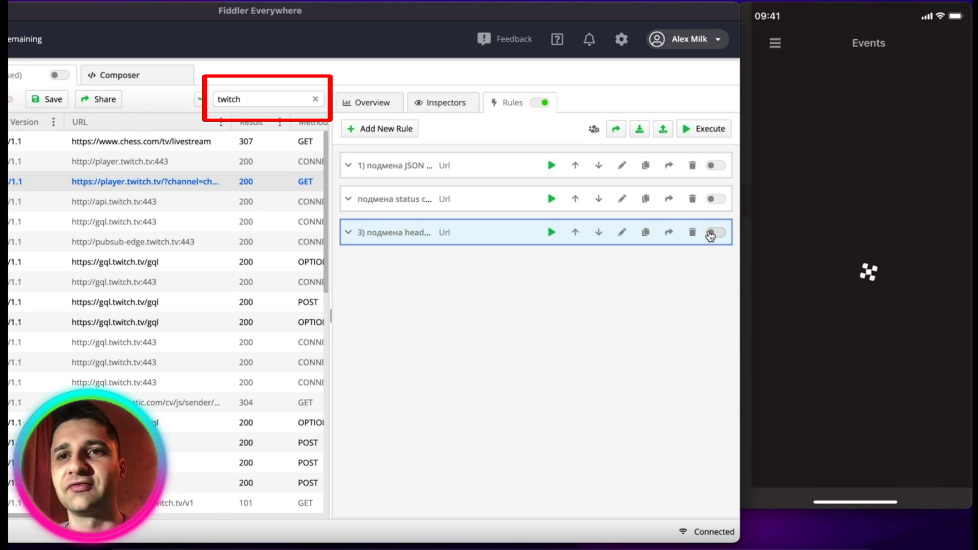
left_click(316, 99)
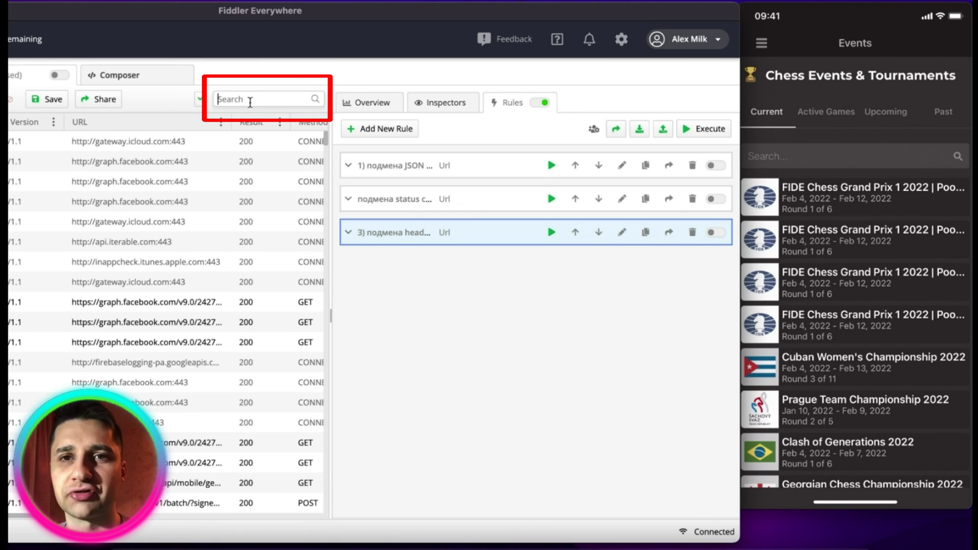
type("callback")
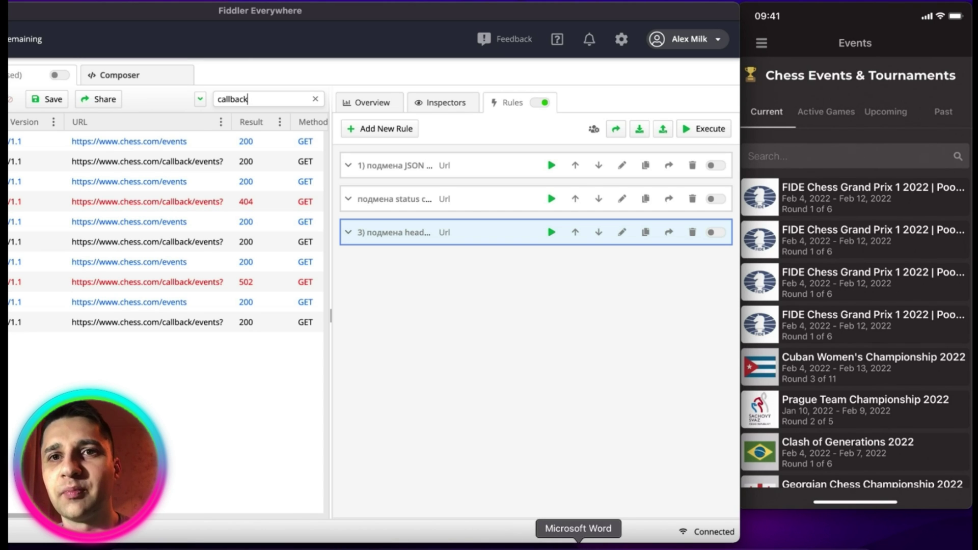
Switch to the session document in Word, copy the line "4) подмена body response", and minimize the document.
left_click(579, 544)
left_click(195, 192)
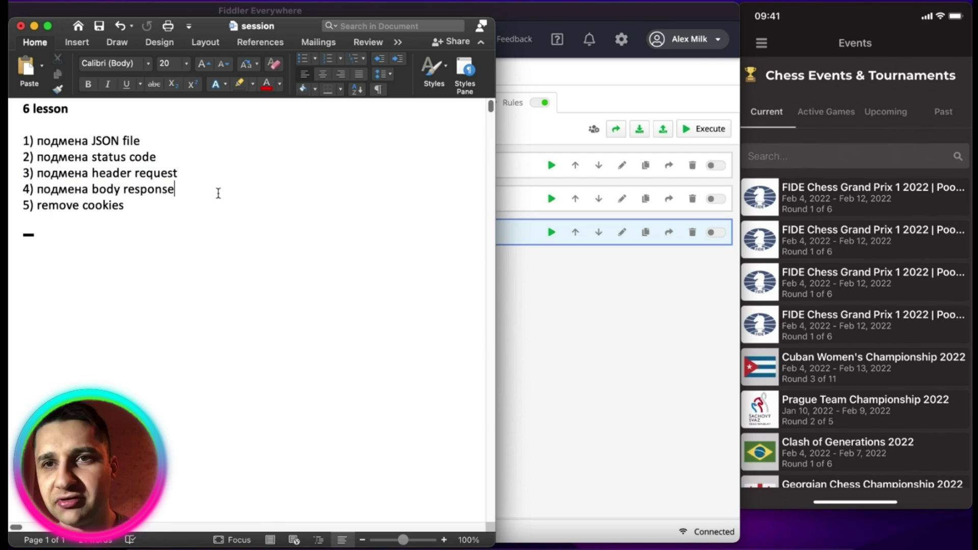
left_click_drag(218, 193, 19, 190)
key("super+c")
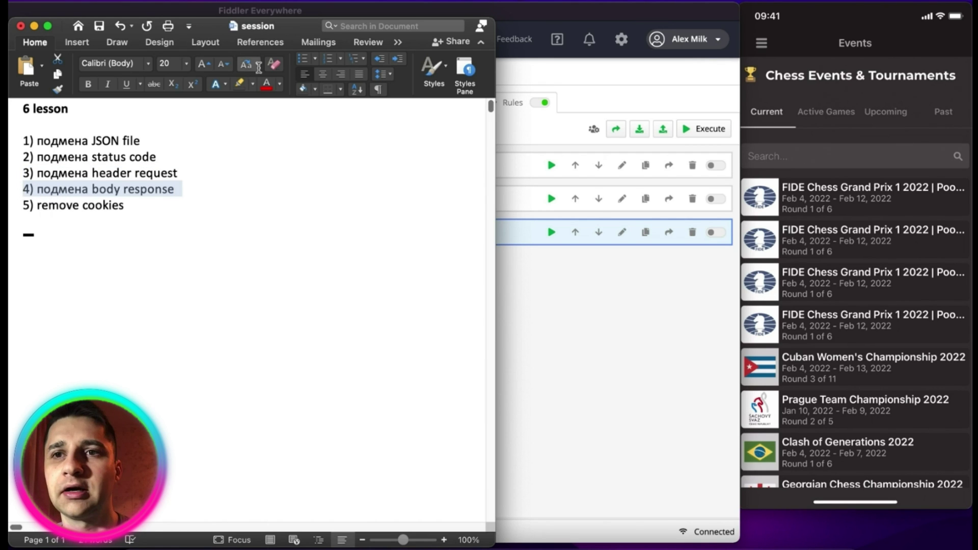
left_click(34, 26)
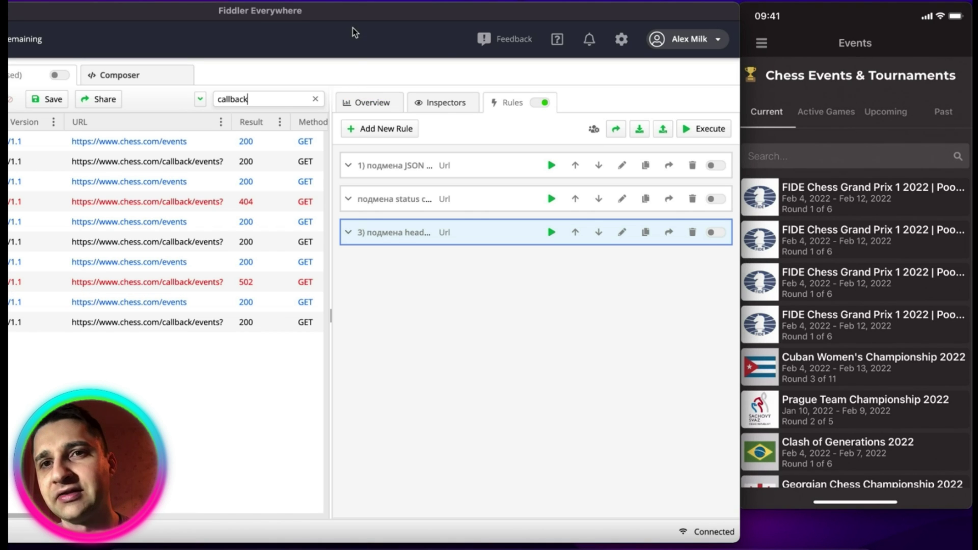
Create a rule from session 56, the chess.com/callback/events? request, and name it with the copied text "4) подмена body response".
left_click_drag(354, 16, 503, 17)
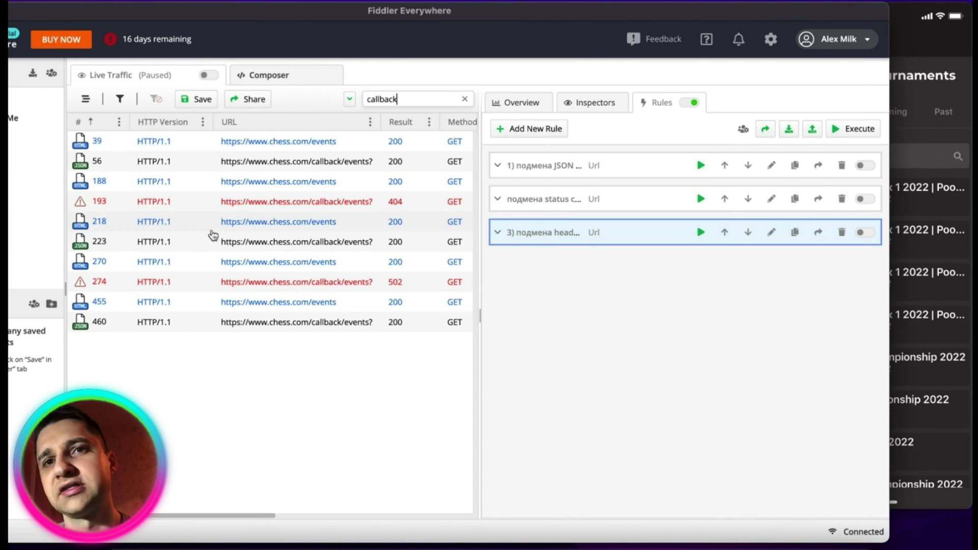
left_click(139, 171)
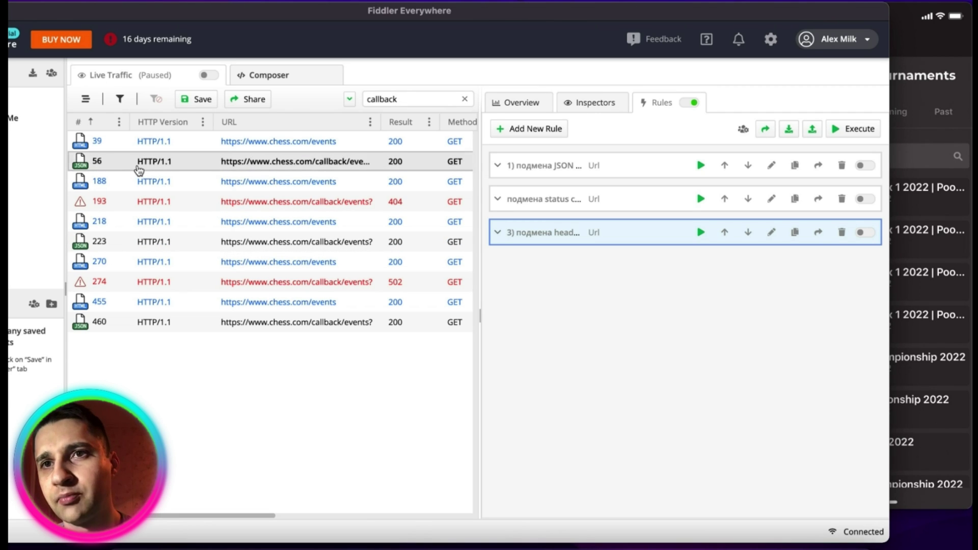
right_click(138, 170)
left_click(214, 358)
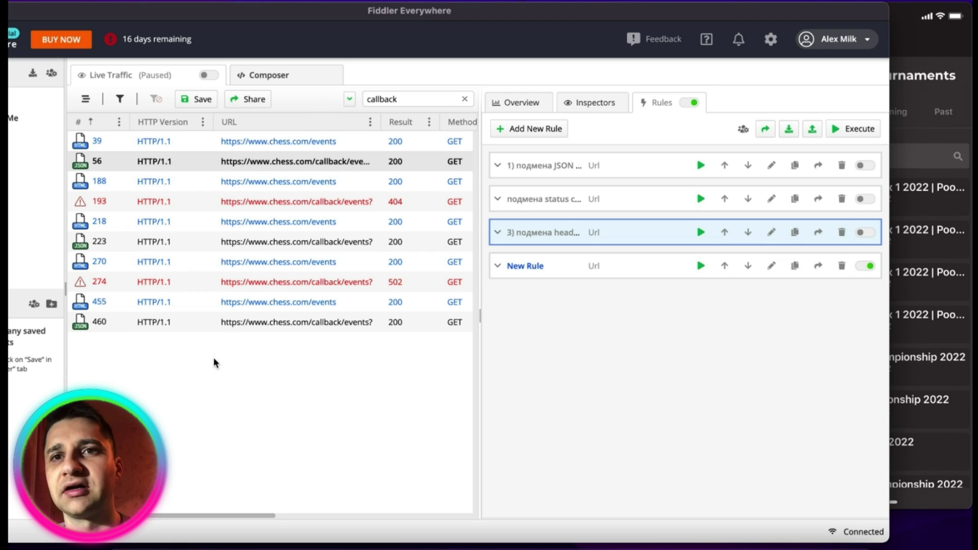
left_click(771, 265)
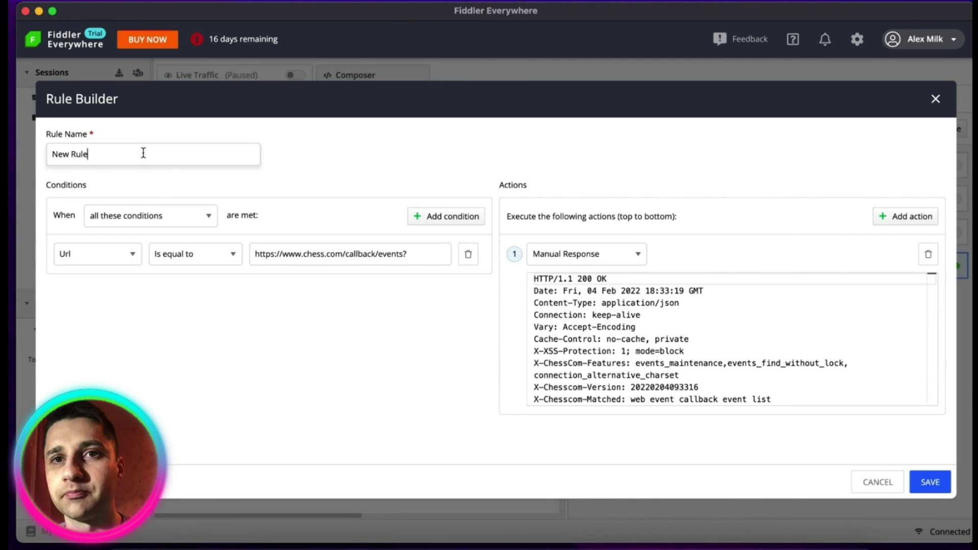
left_click_drag(143, 153, 51, 159)
key("super+v")
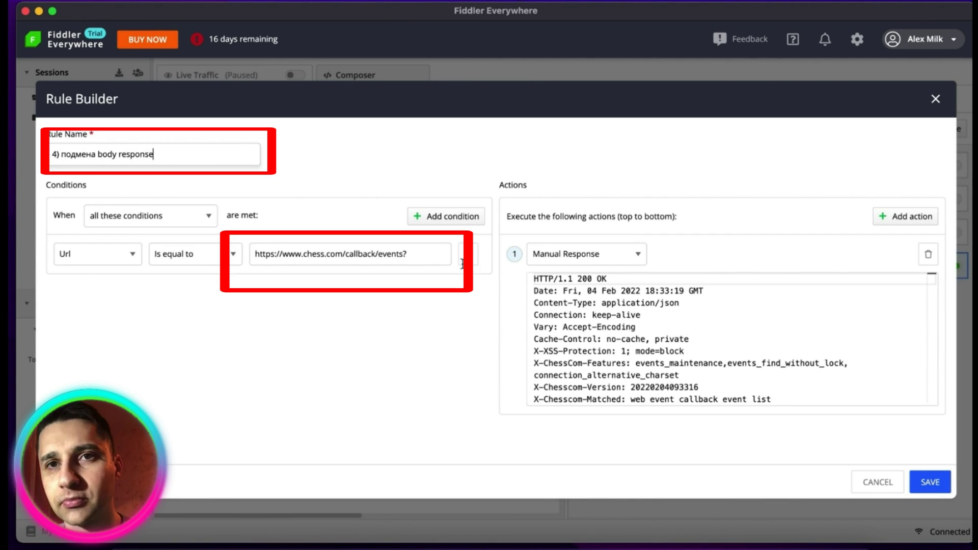
Change the body response rule's action to Update Response Body and save the rule.
left_click(631, 254)
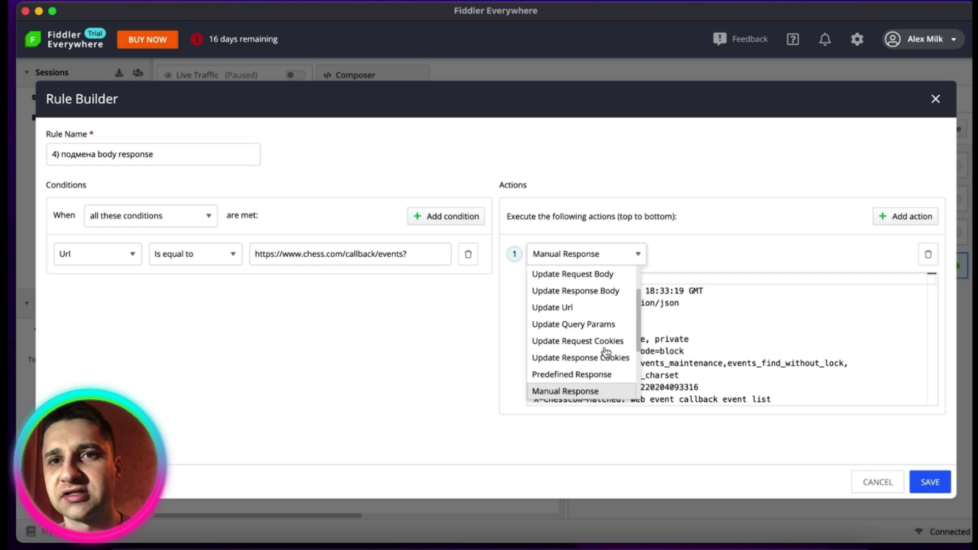
scroll(606, 362, "down", 3)
scroll(605, 352, "up", 5)
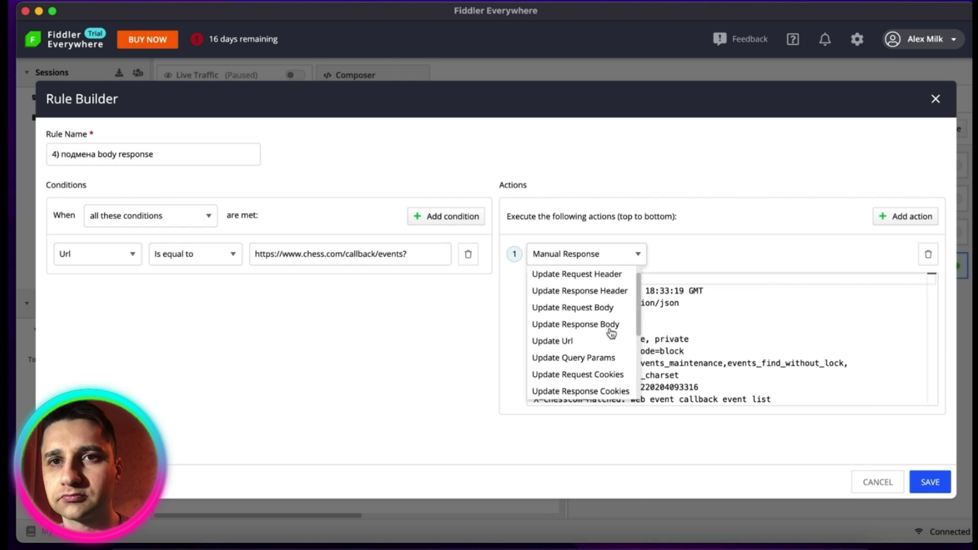
left_click(611, 331)
left_click(930, 482)
Examine the JSON response body of session 56 and search it for "cuban".
double_click(437, 161)
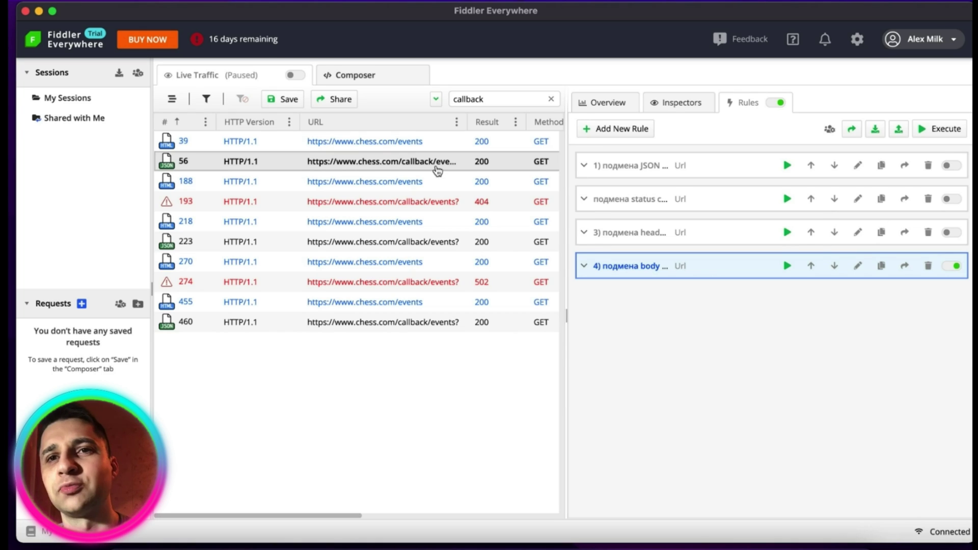
scroll(719, 460, "up", 5)
scroll(718, 459, "down", 7)
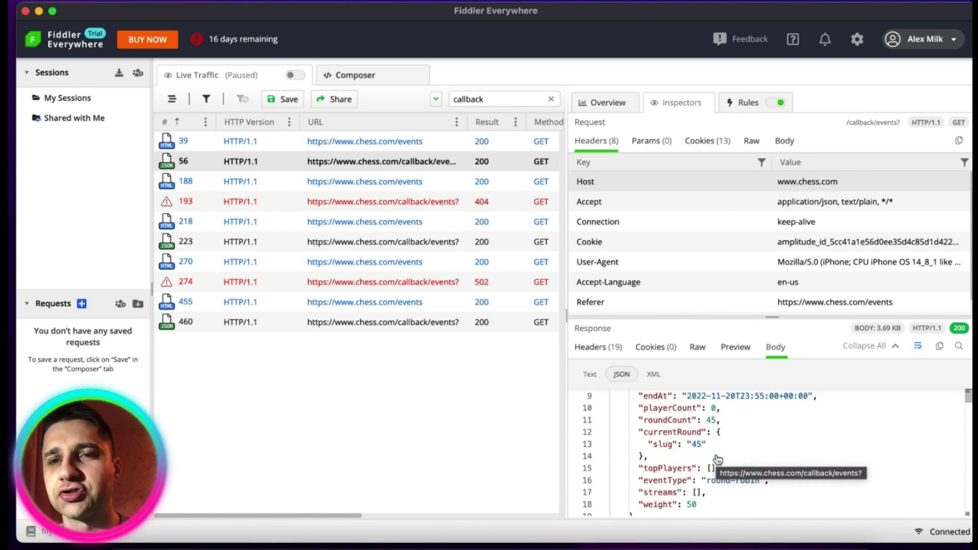
scroll(719, 459, "down", 9)
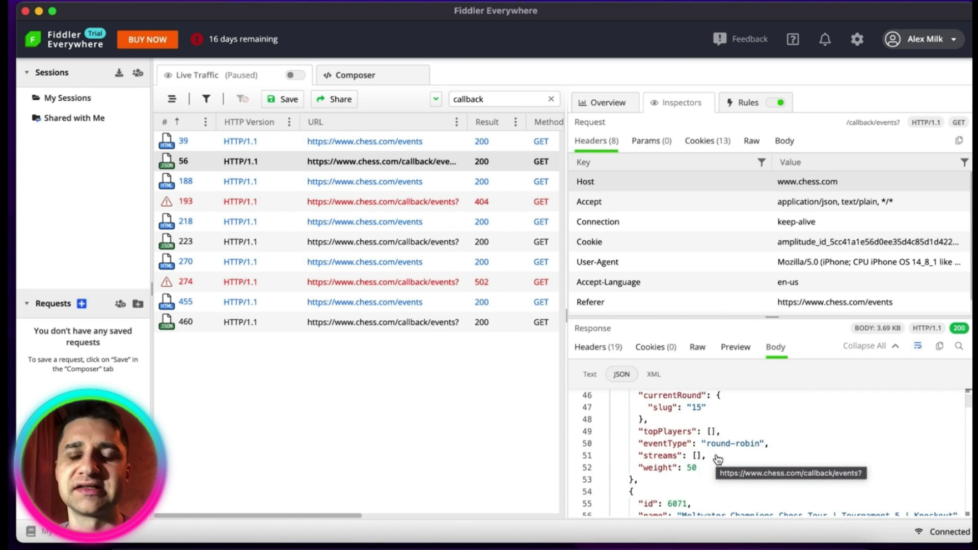
scroll(715, 466, "down", 3)
scroll(708, 473, "up", 4)
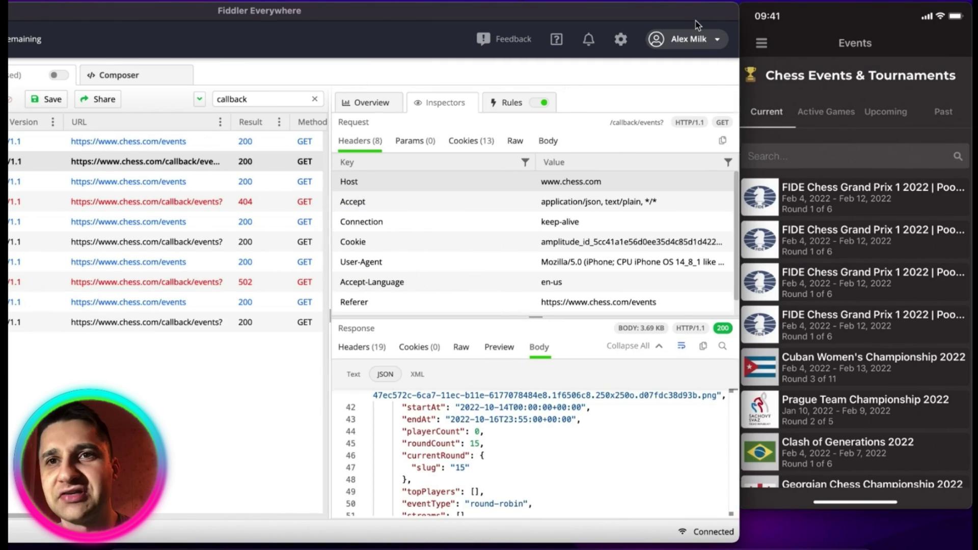
left_click(637, 432)
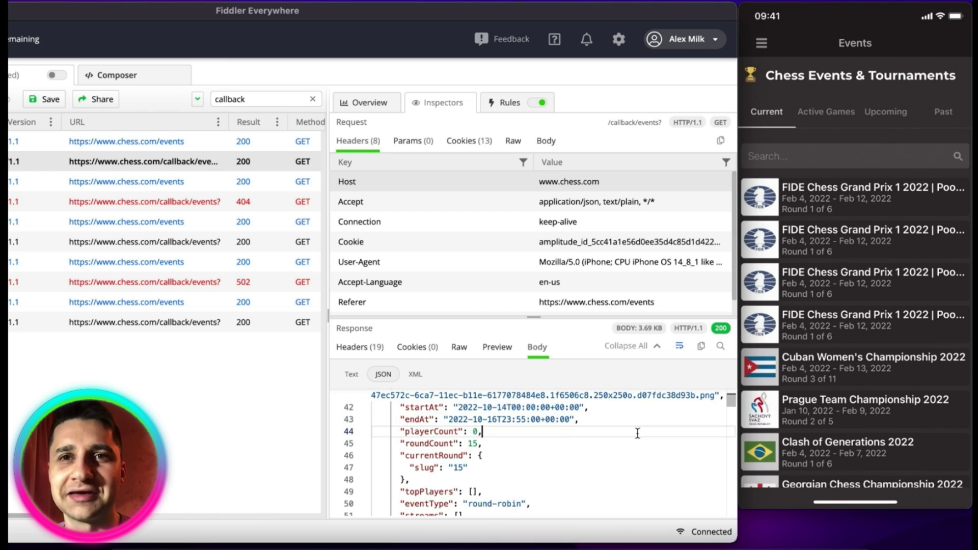
key("super+f")
type("cuban")
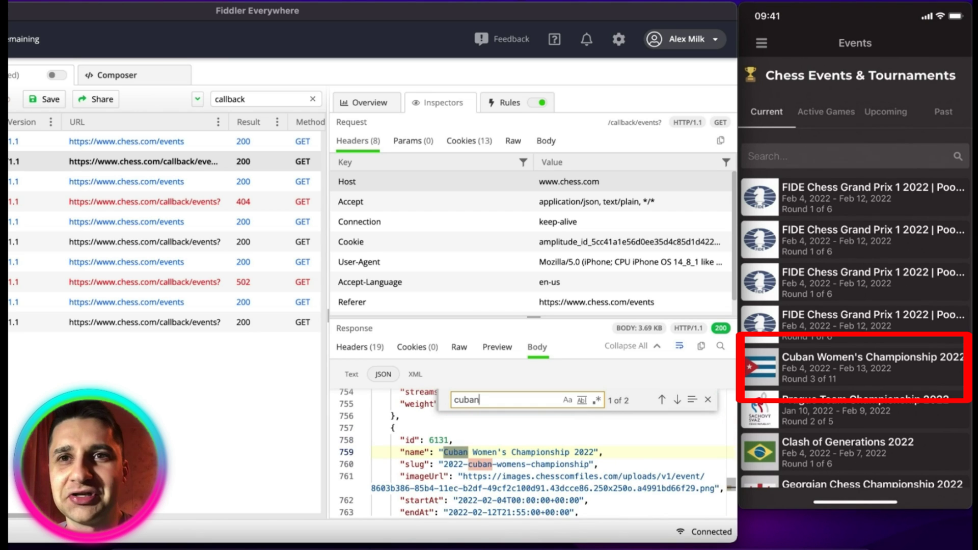
left_click_drag(492, 465, 457, 465)
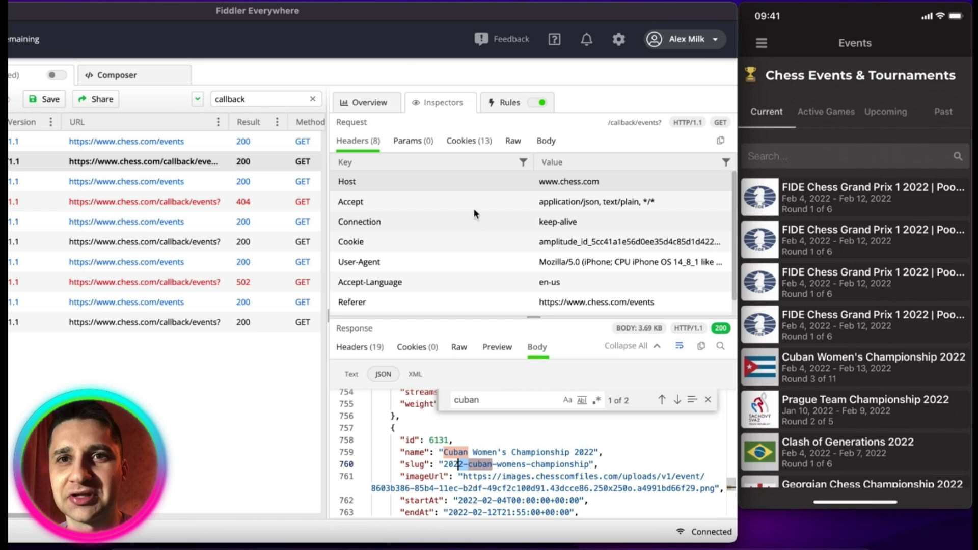
Edit the "4) подмена body response" rule to find "Cuban" and replace it with "Minsk" in the response body, and save it.
left_click(502, 104)
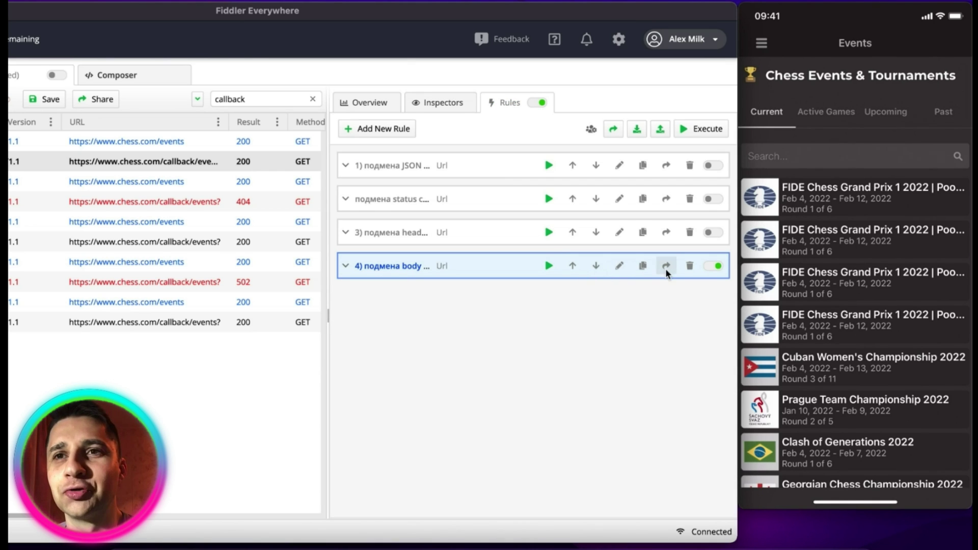
left_click(618, 266)
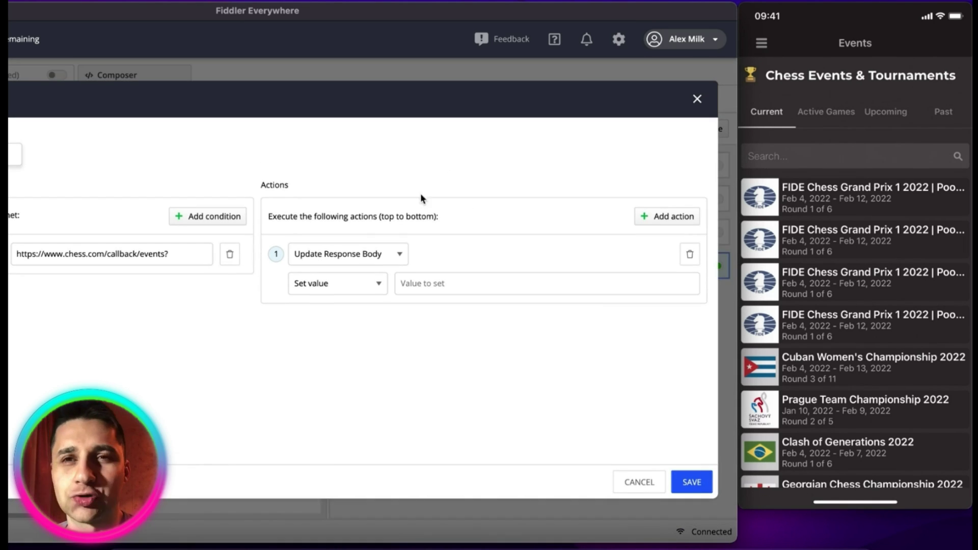
left_click(347, 290)
left_click(349, 321)
left_click(425, 287)
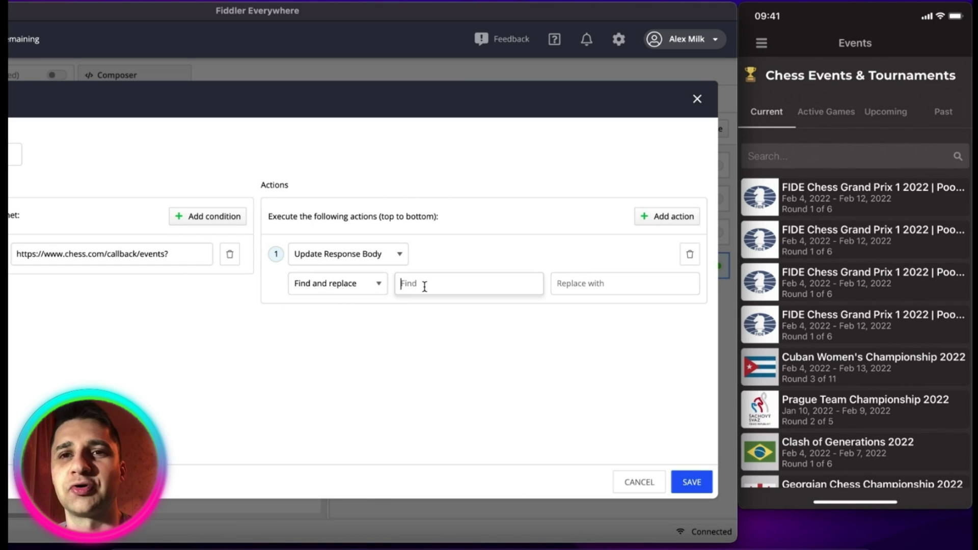
type("Cuban")
left_click(553, 284)
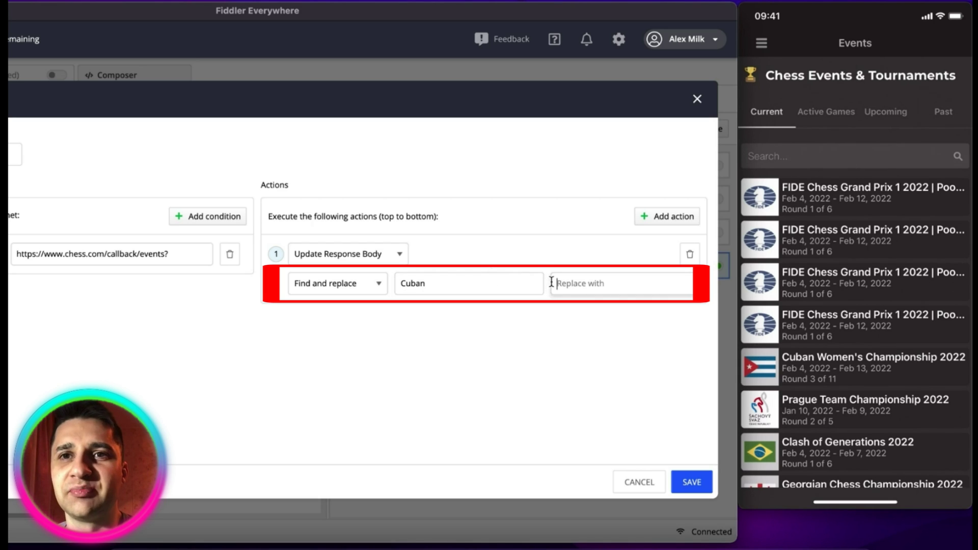
type("M")
key("BackSpace")
type("Minsk")
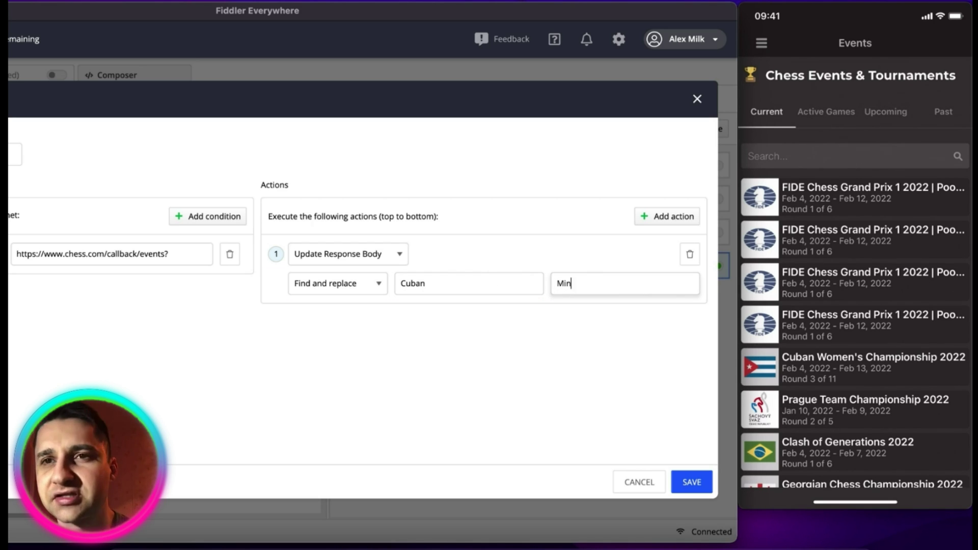
left_click(694, 483)
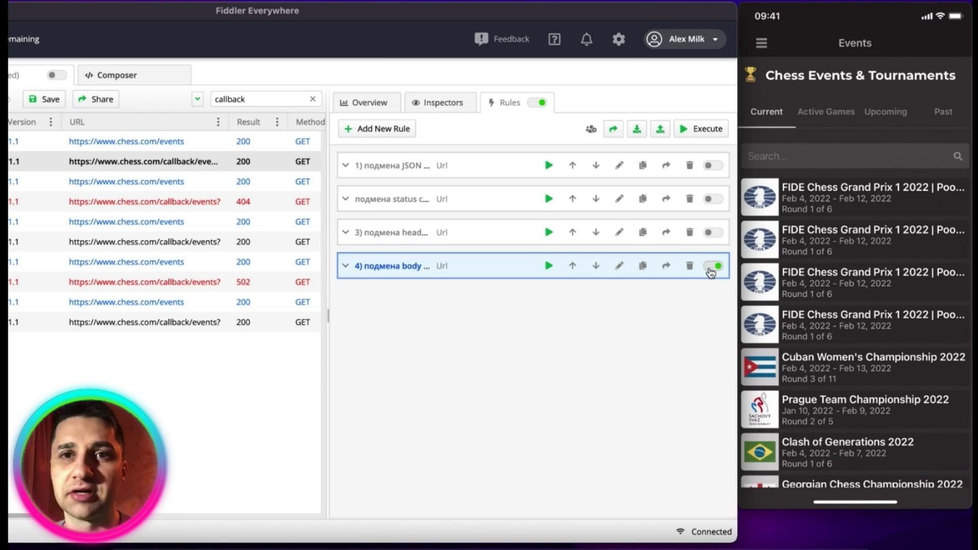
mouse_move(829, 308)
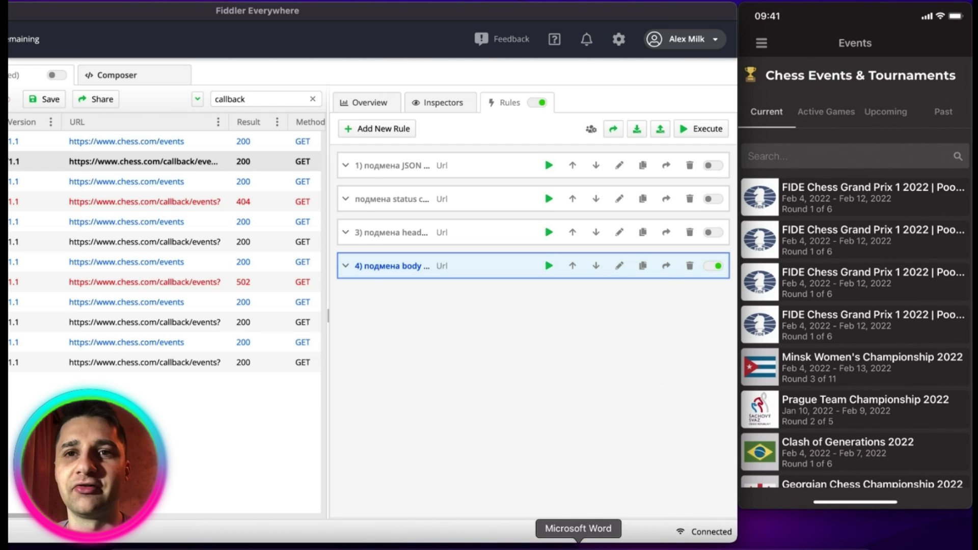
Switch to the session document in Word, copy the line "5) remove cookies", and minimize the document.
left_click(578, 546)
left_click(209, 221)
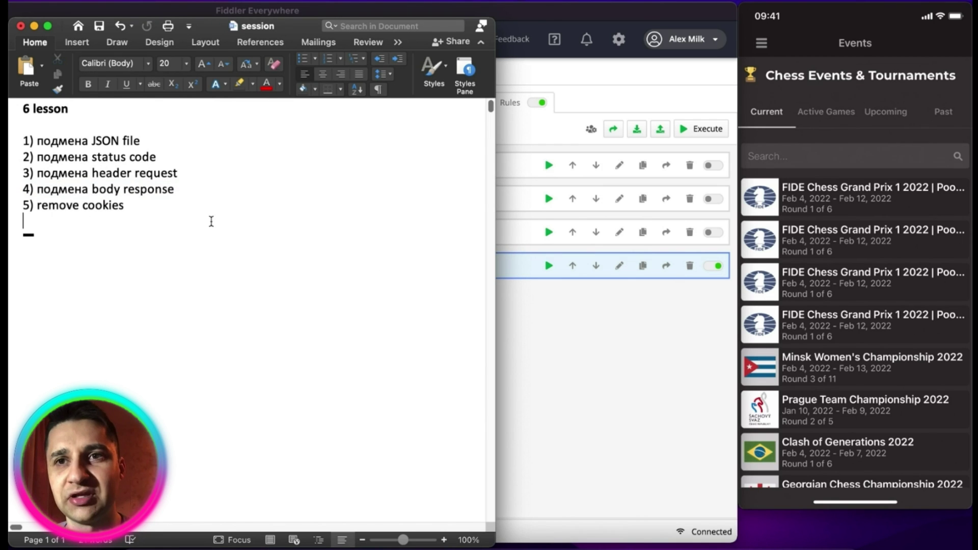
left_click_drag(185, 212, 23, 209)
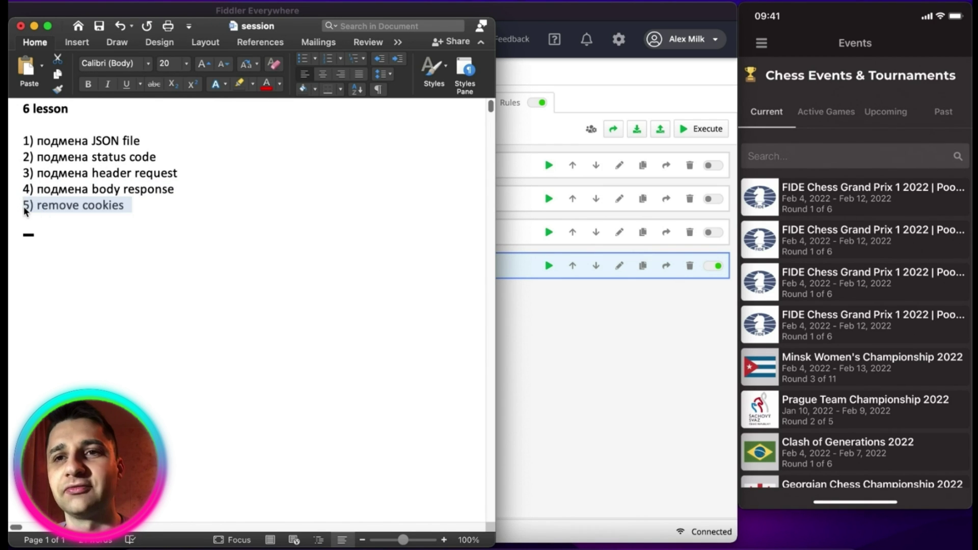
left_click(33, 25)
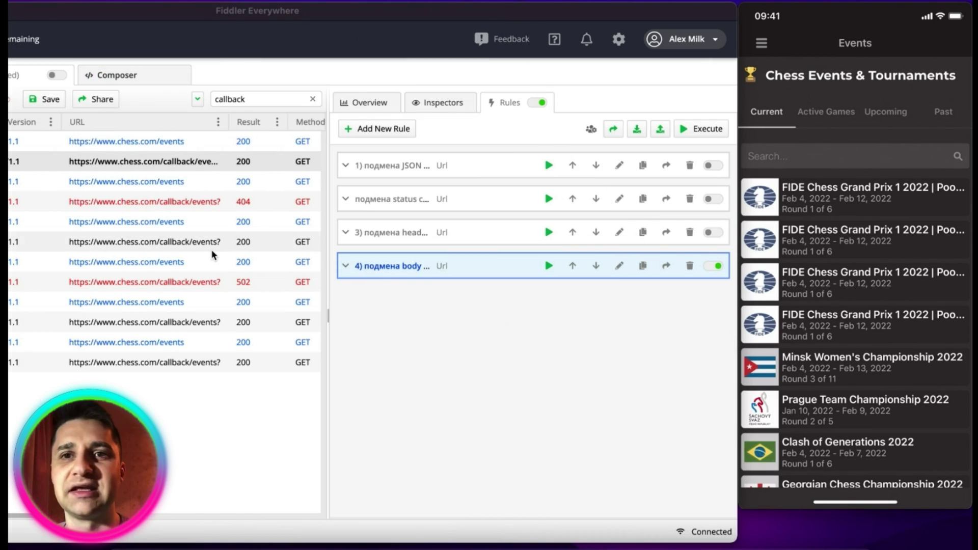
Bring the full Fiddler Everywhere window into view and examine the request and response cookies of session 39, chess.com/events.
left_click_drag(357, 13, 585, 13)
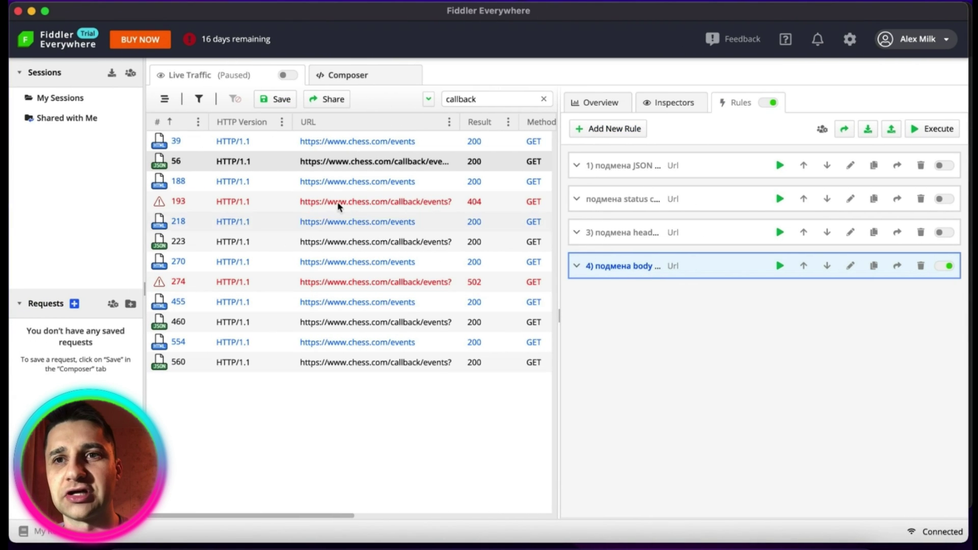
left_click(342, 147)
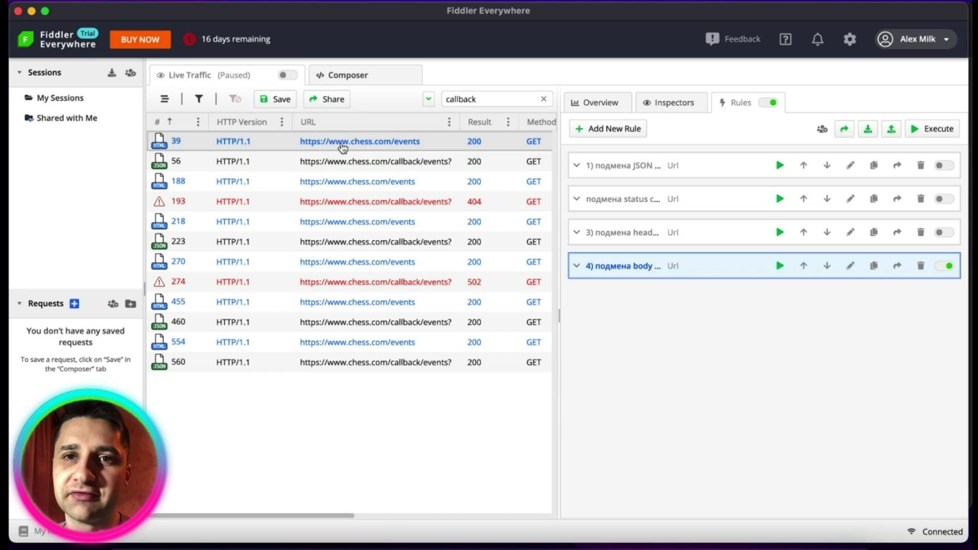
double_click(342, 147)
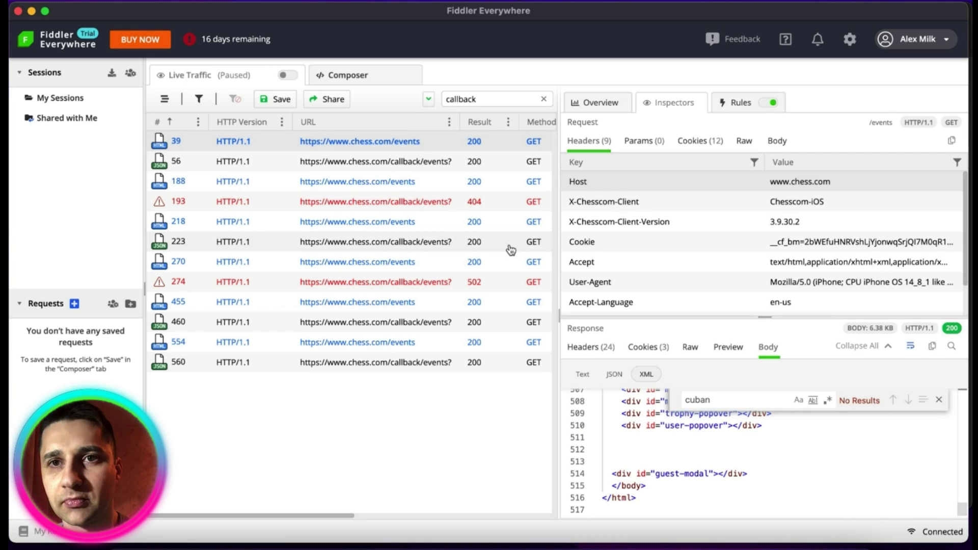
left_click(700, 141)
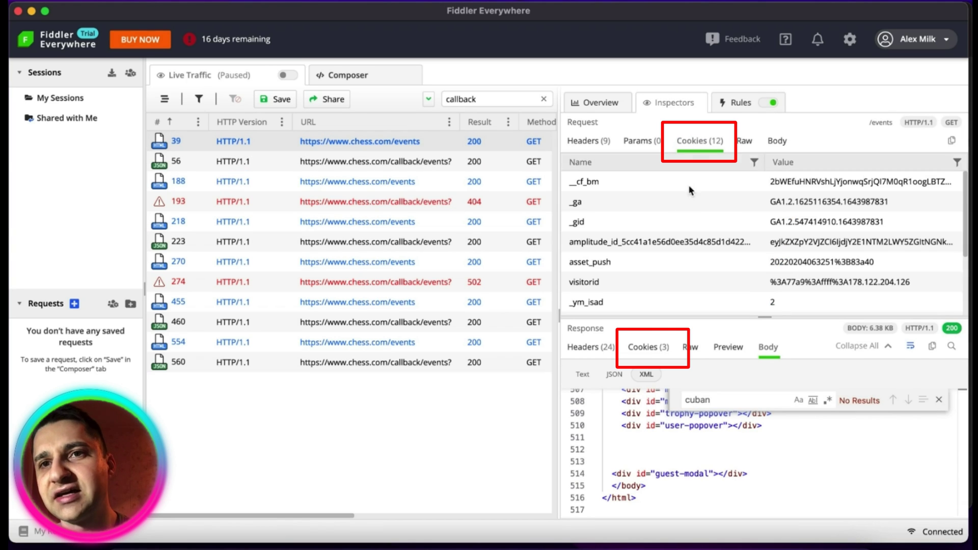
left_click(642, 352)
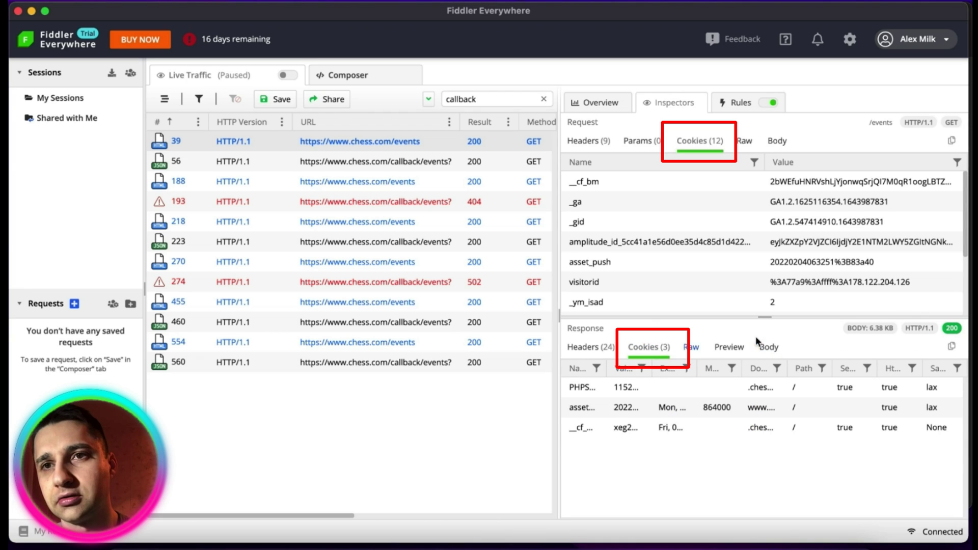
Create a rule from session 39, the chess.com/events request, and name it with the copied text "5) remove cookies".
right_click(397, 147)
mouse_move(416, 270)
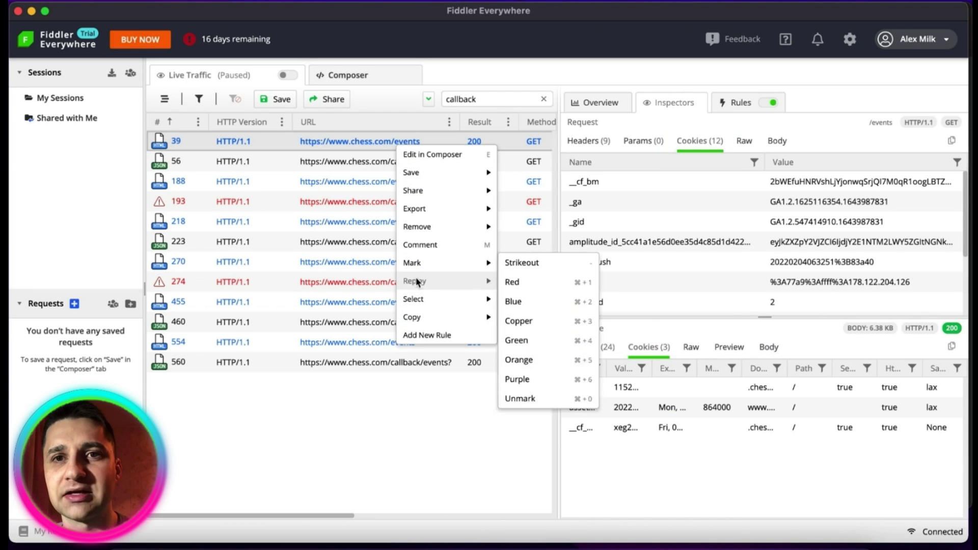
left_click(471, 334)
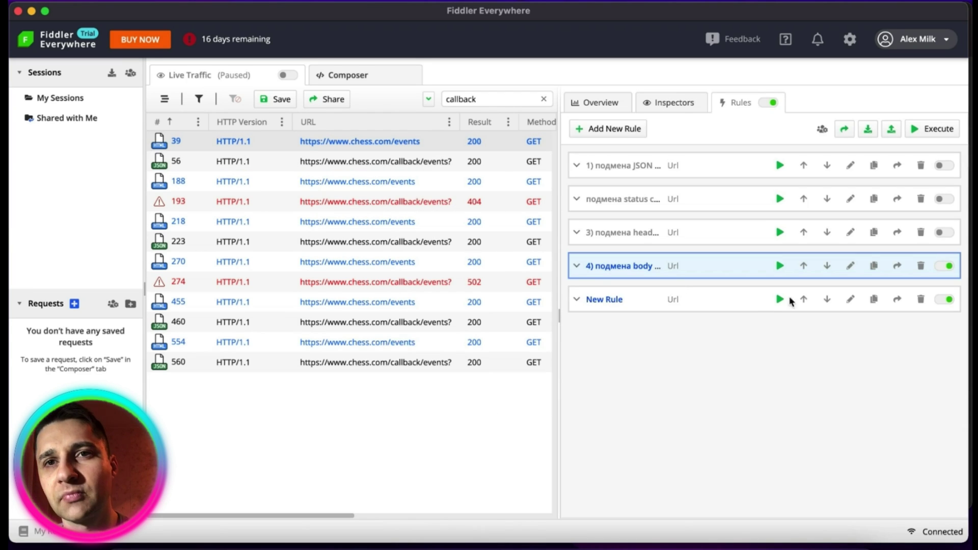
left_click(850, 299)
left_click_drag(178, 148, 31, 147)
type("5) remove cookies")
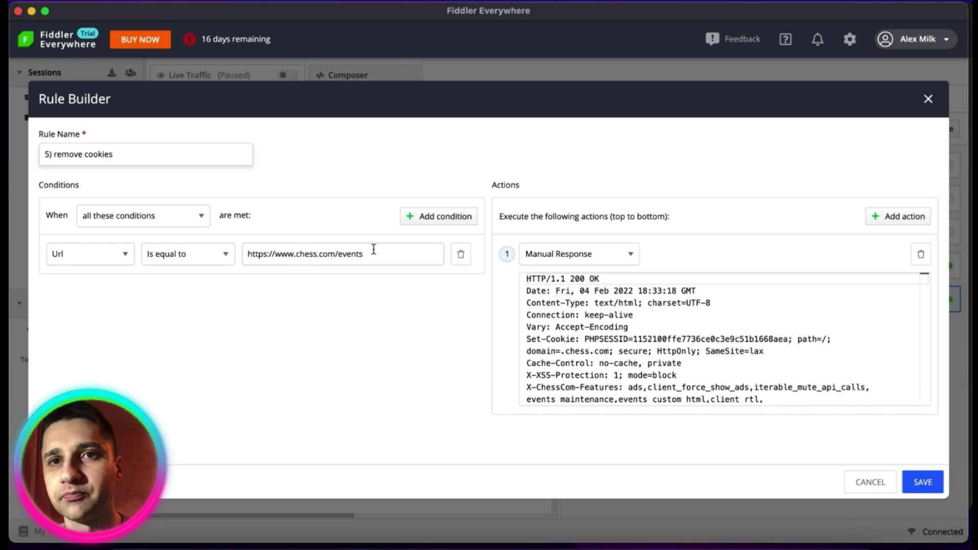
Change the cookie rule's first action to Update Request Cookies with the Remove operation for all keys.
left_click(583, 252)
scroll(590, 330, "down", 1)
left_click(590, 330)
left_click(680, 255)
left_click(607, 283)
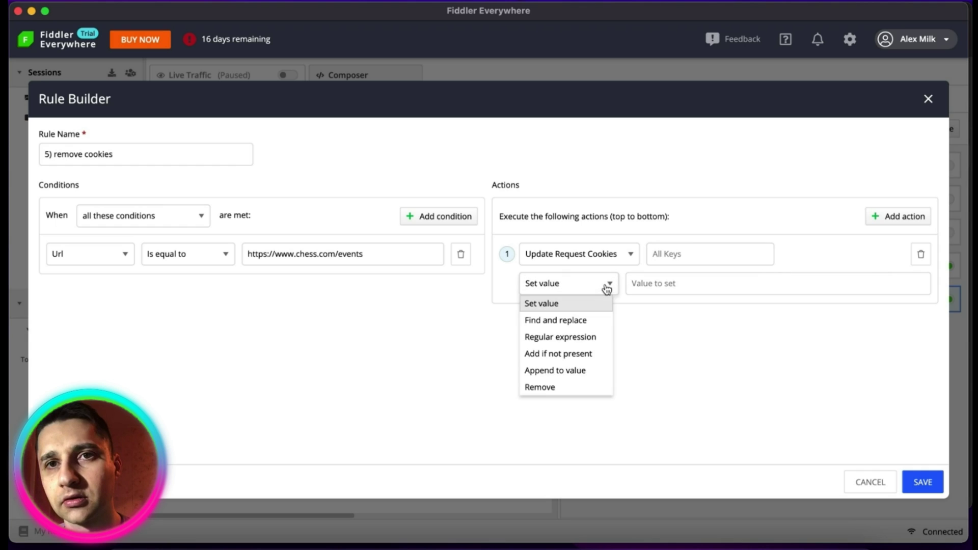
left_click(582, 385)
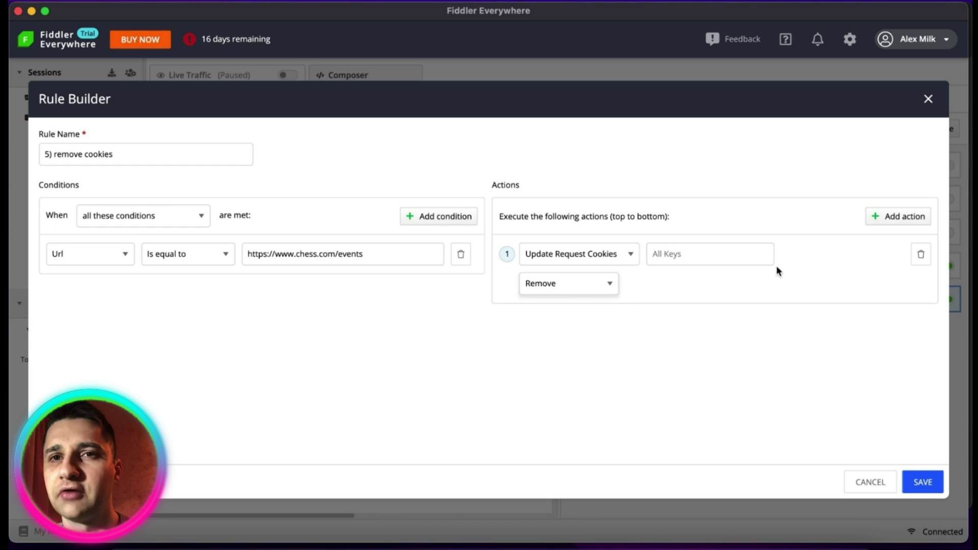
Add a second Update Request Cookies action with the Remove operation to the cookie rule and save the rule.
left_click(886, 216)
left_click(600, 316)
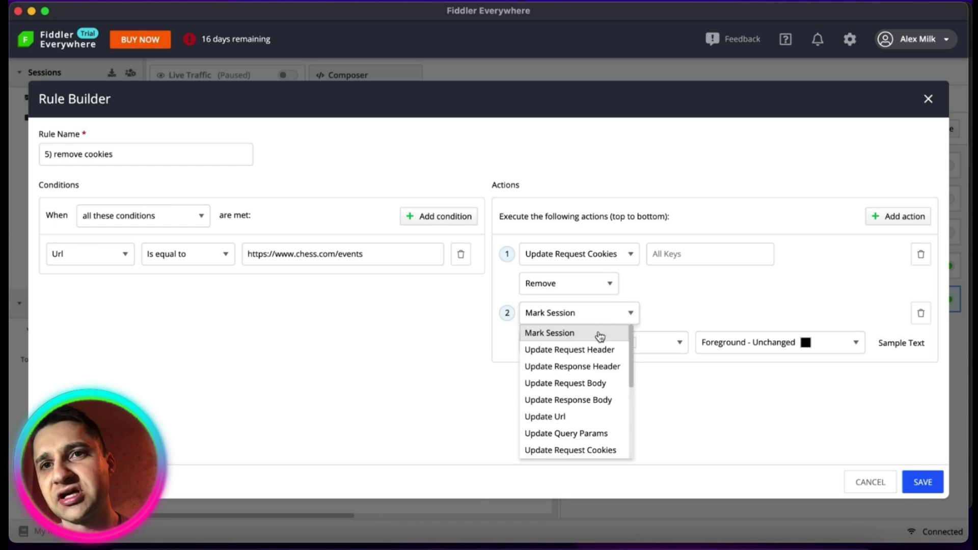
left_click(589, 450)
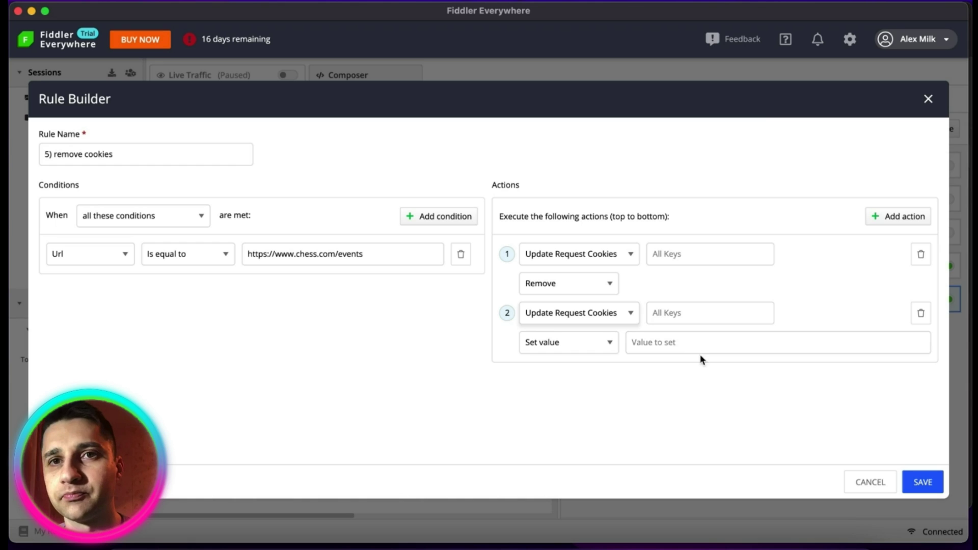
left_click(592, 343)
left_click(569, 450)
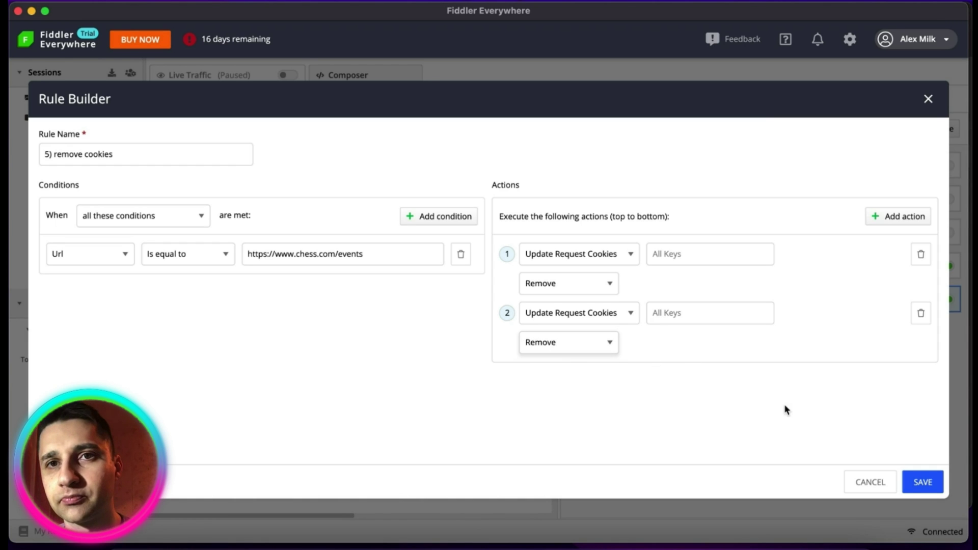
left_click(923, 483)
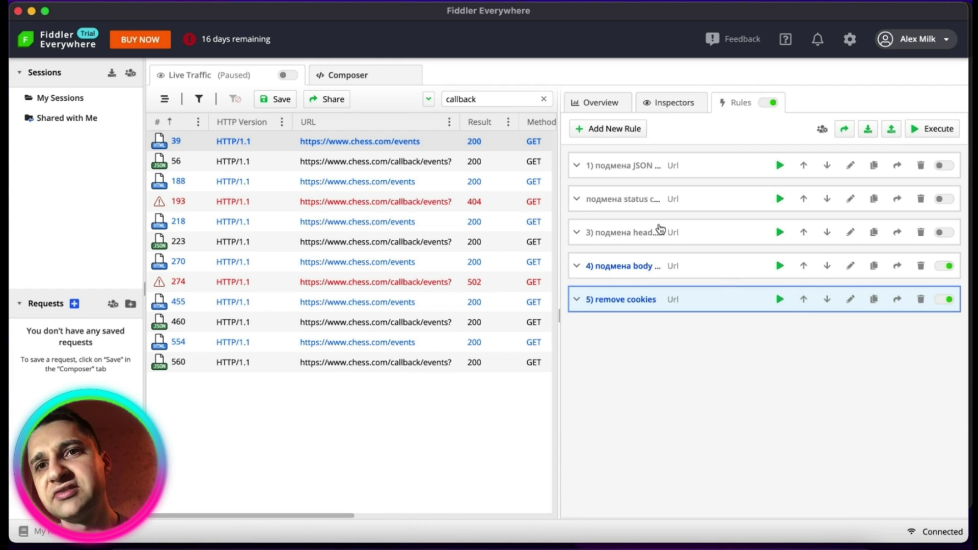
Clear all captured sessions and check the request and response cookies of the newly captured chess.com/events session.
left_click(428, 99)
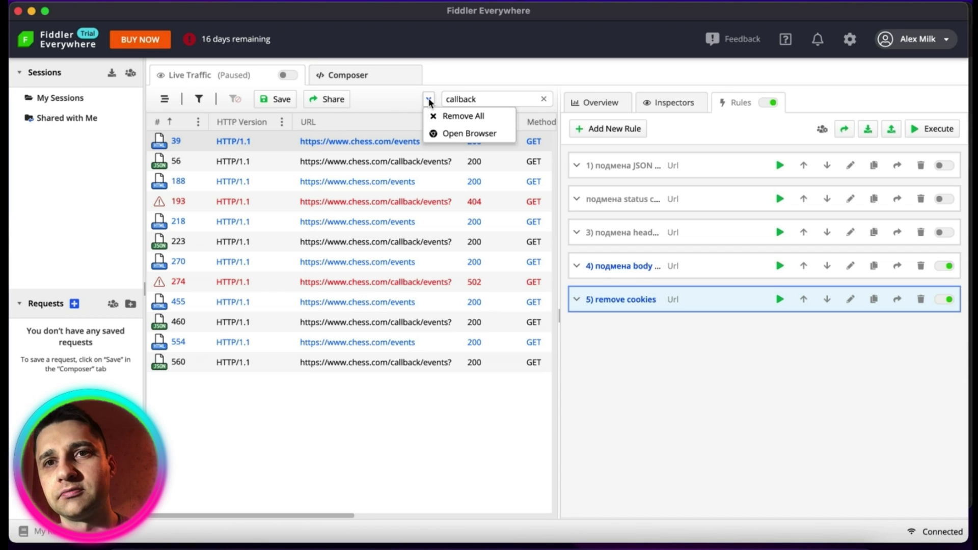
left_click(437, 114)
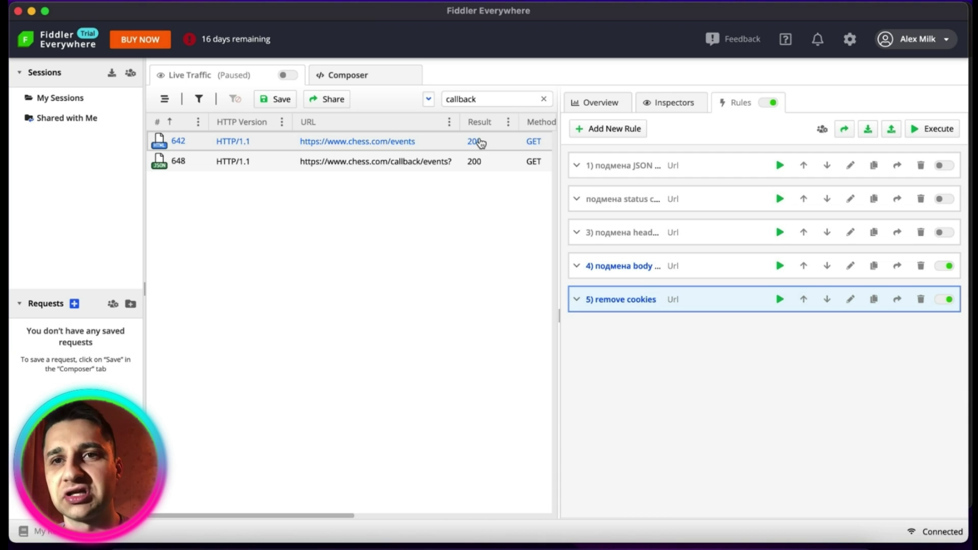
left_click(480, 143)
double_click(480, 144)
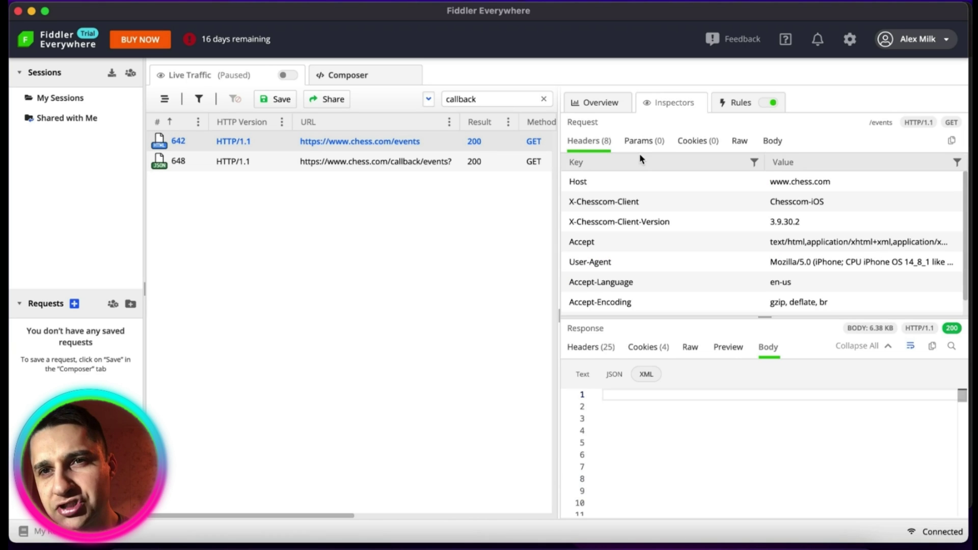
left_click(694, 143)
left_click(650, 347)
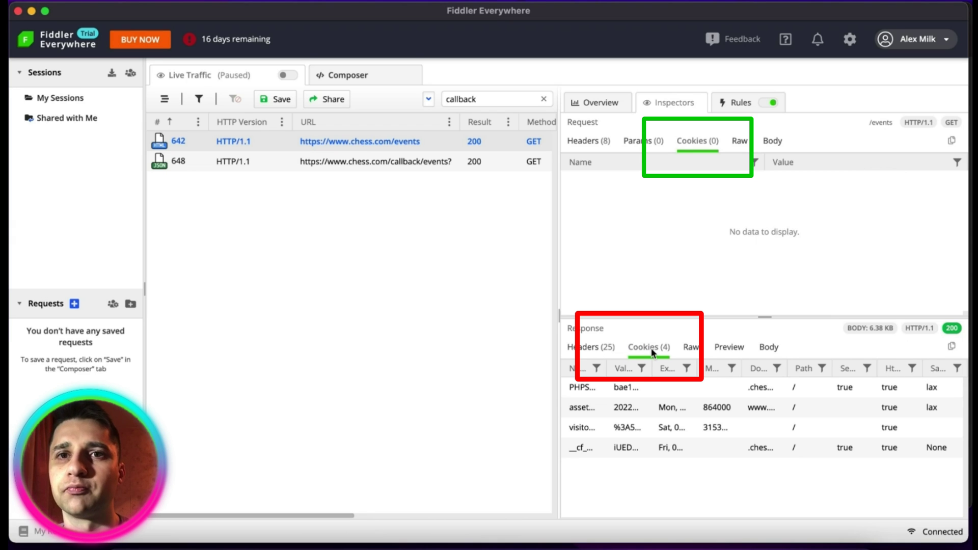
Change the second action of the "5) remove cookies" rule to Update Response Cookies and save the rule.
left_click(739, 104)
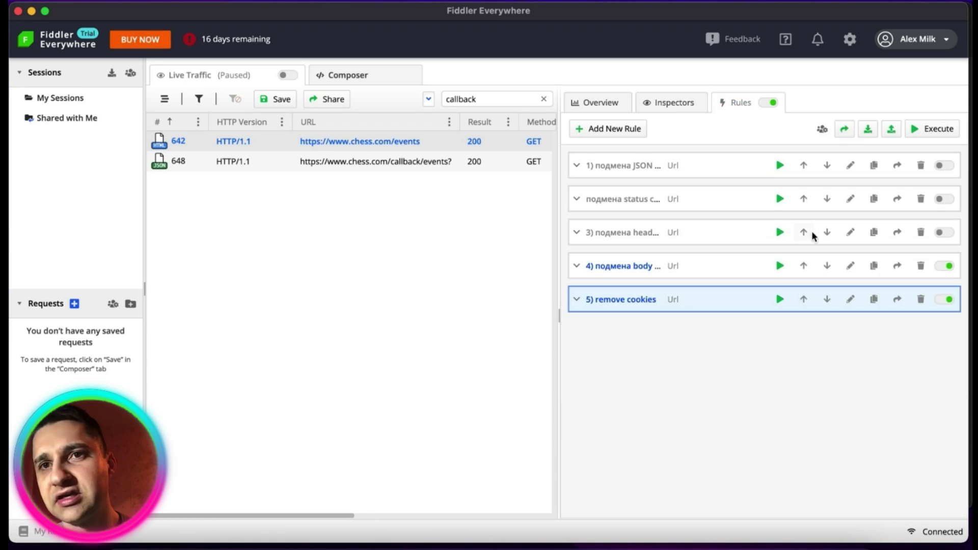
left_click(847, 302)
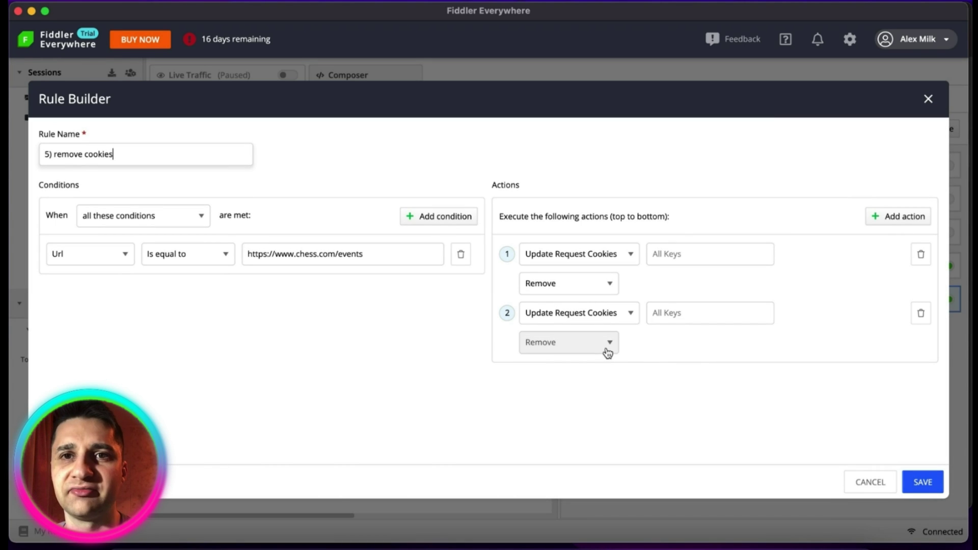
left_click(617, 313)
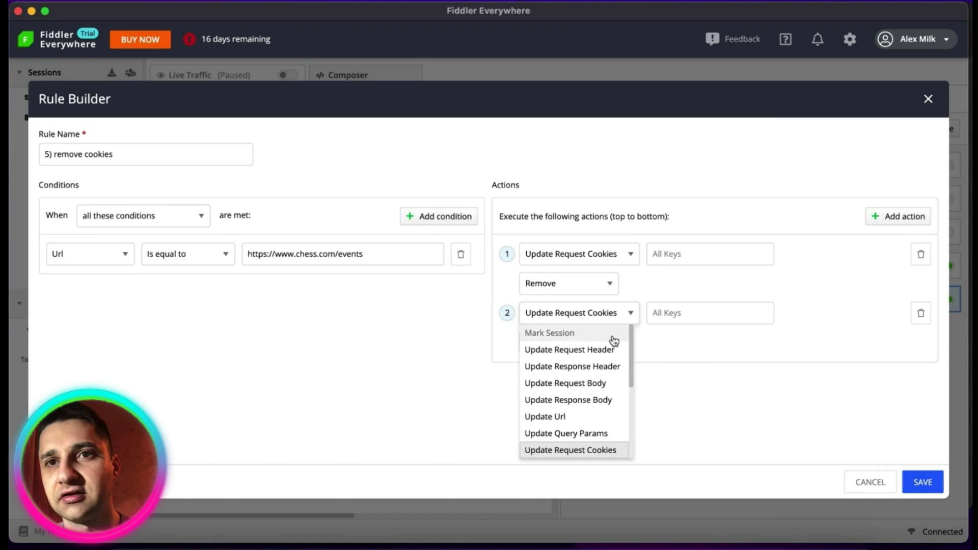
scroll(599, 419, "down", 3)
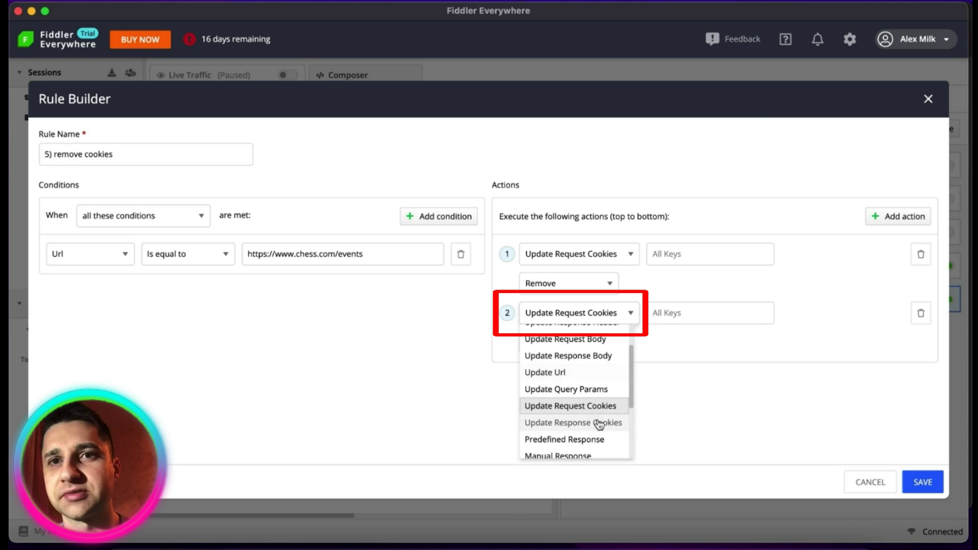
left_click(599, 422)
left_click(923, 482)
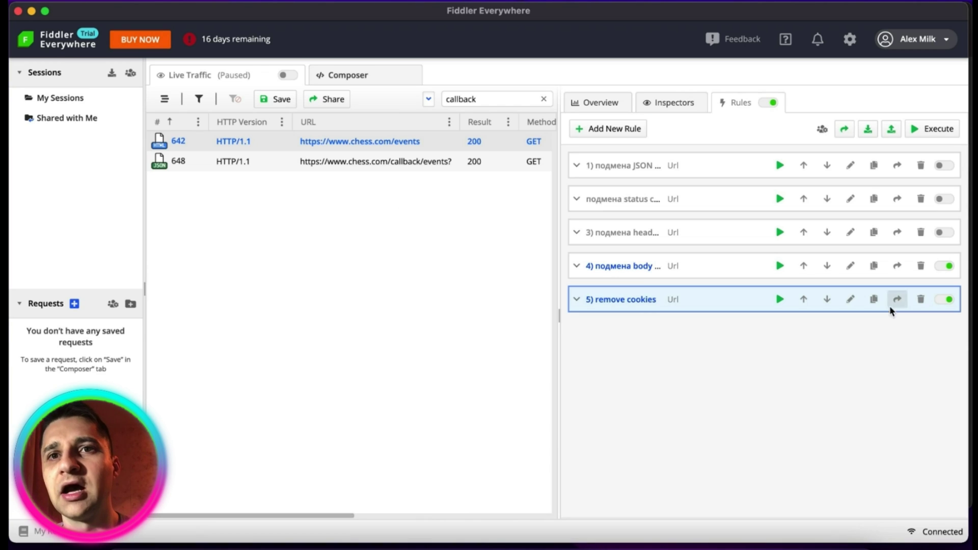
Clear the captured sessions again and open the new chess.com/events session for inspection.
left_click(429, 99)
left_click(432, 116)
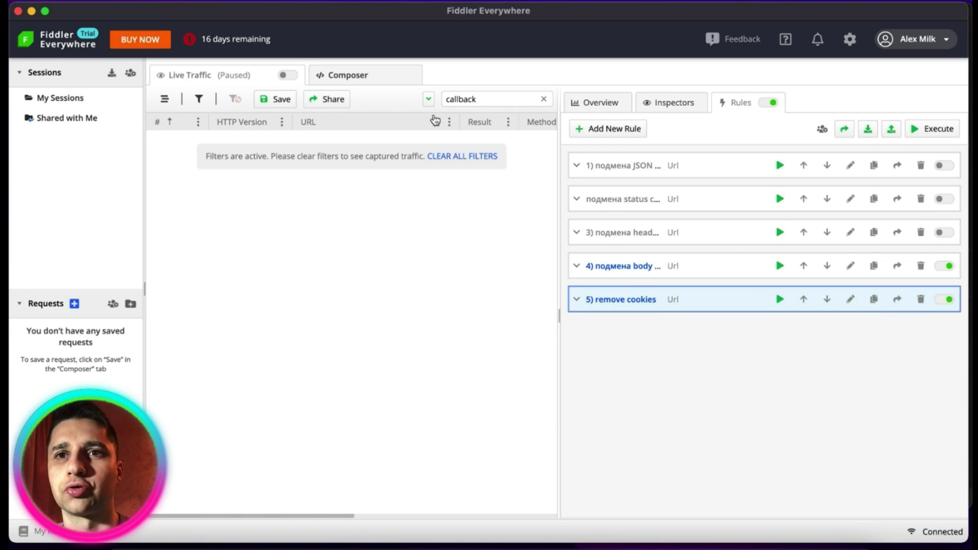
double_click(399, 143)
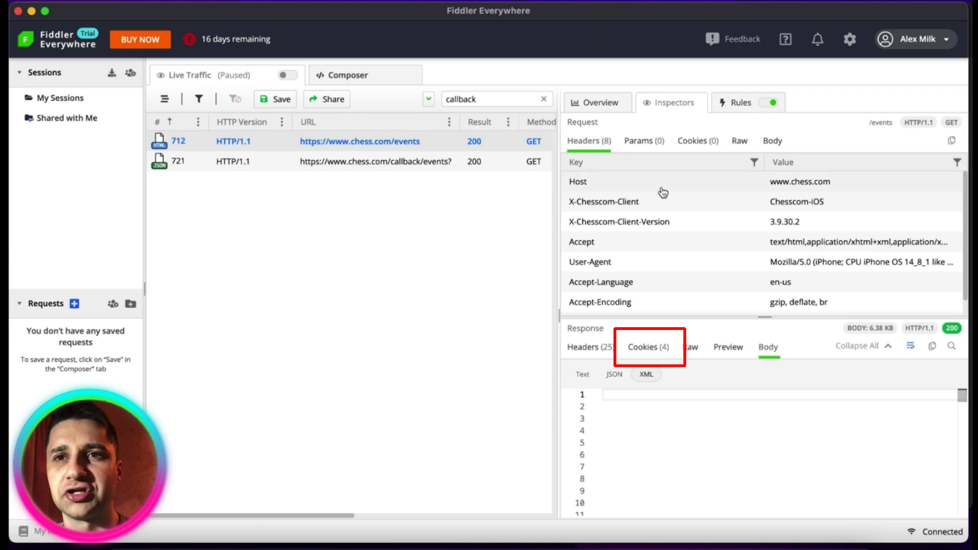
Check the request cookies and the response cookies of the chess.com/events session.
left_click(705, 141)
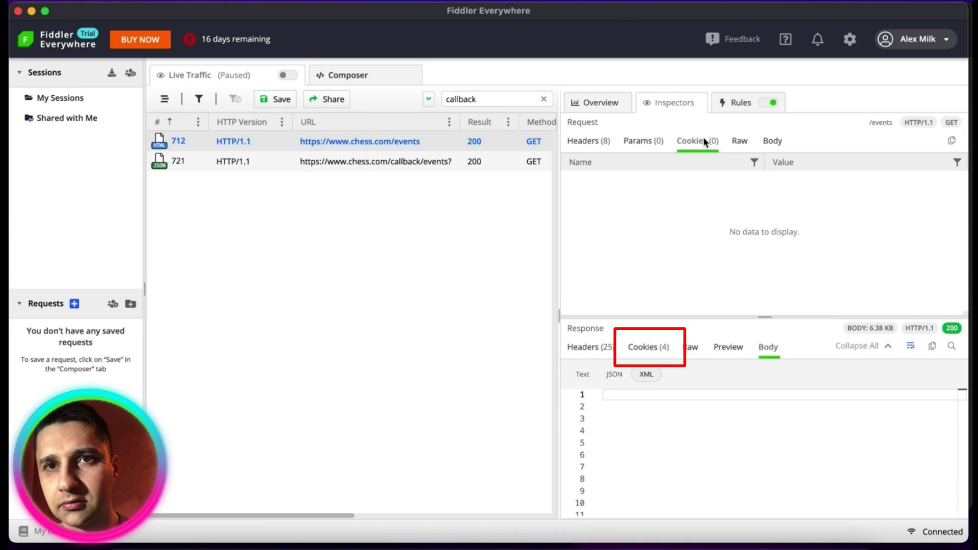
left_click(655, 348)
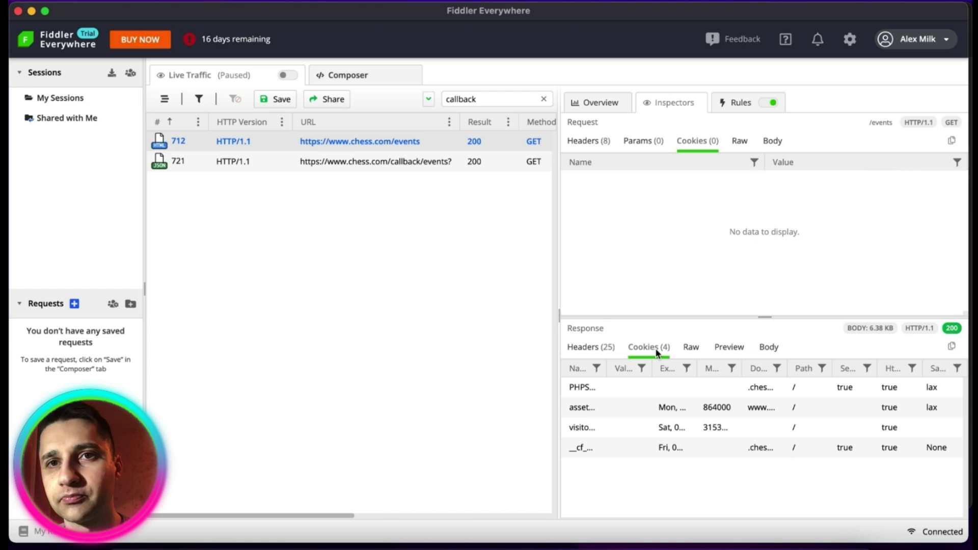
Edit the "5) remove cookies" rule and set its Update Response Cookies action to the Remove operation.
left_click(735, 104)
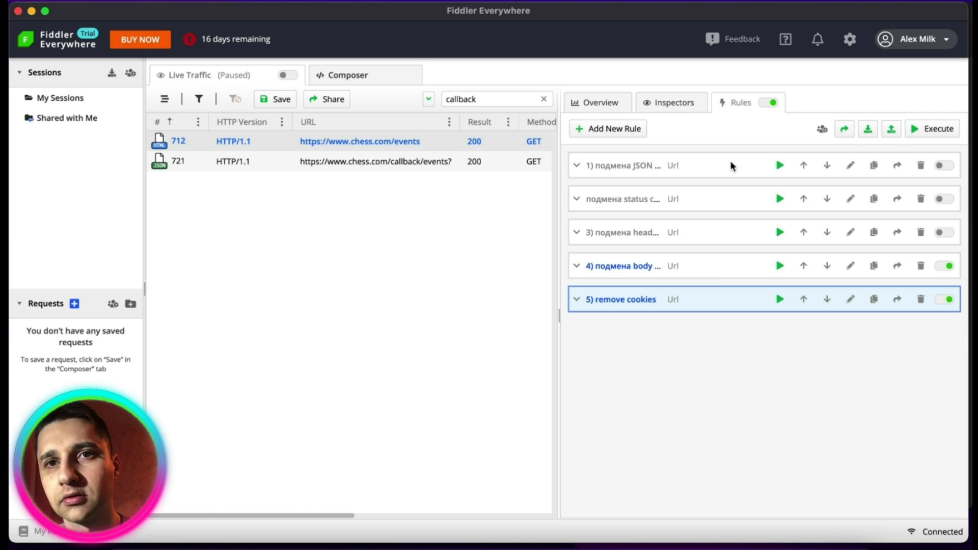
left_click(852, 302)
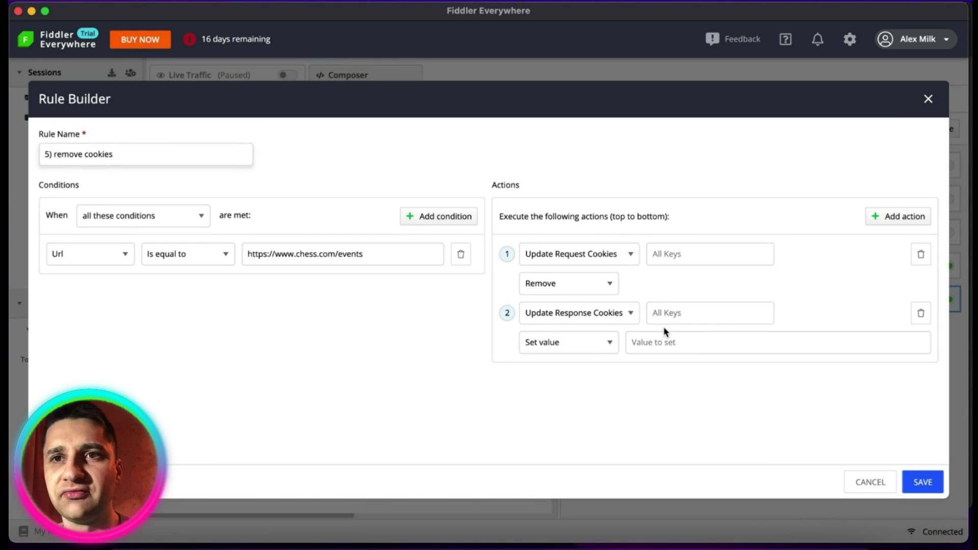
left_click(594, 344)
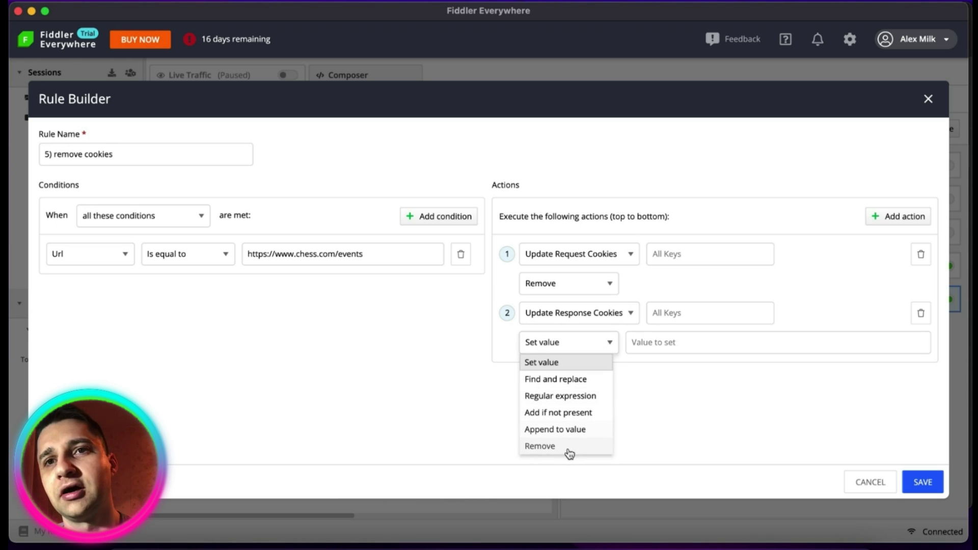
left_click(569, 451)
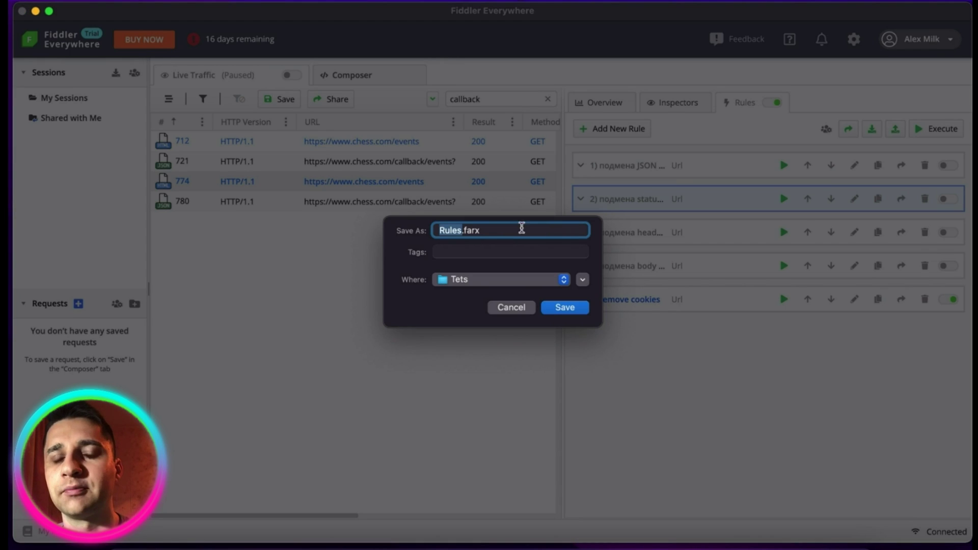
Save the exported rules as Rules.farx in the Tets folder.
left_click(565, 308)
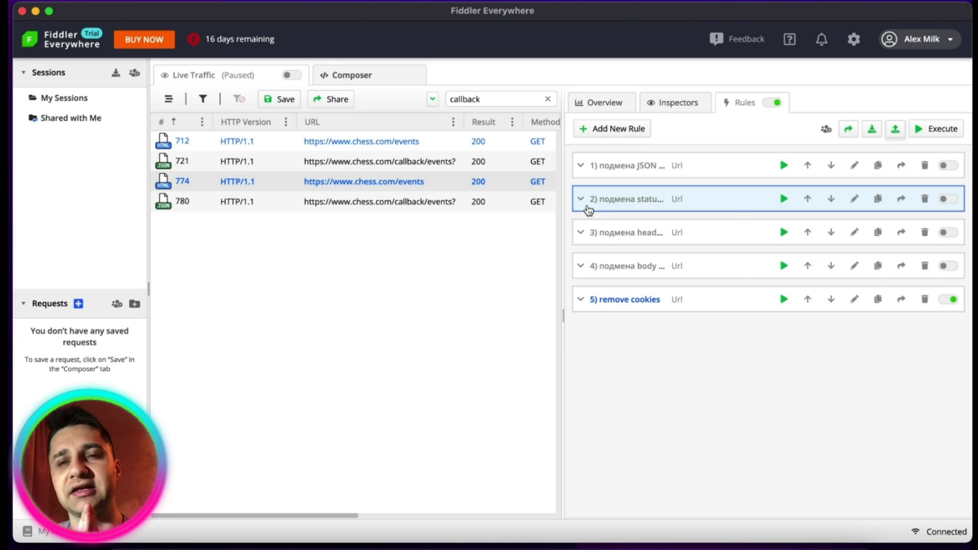